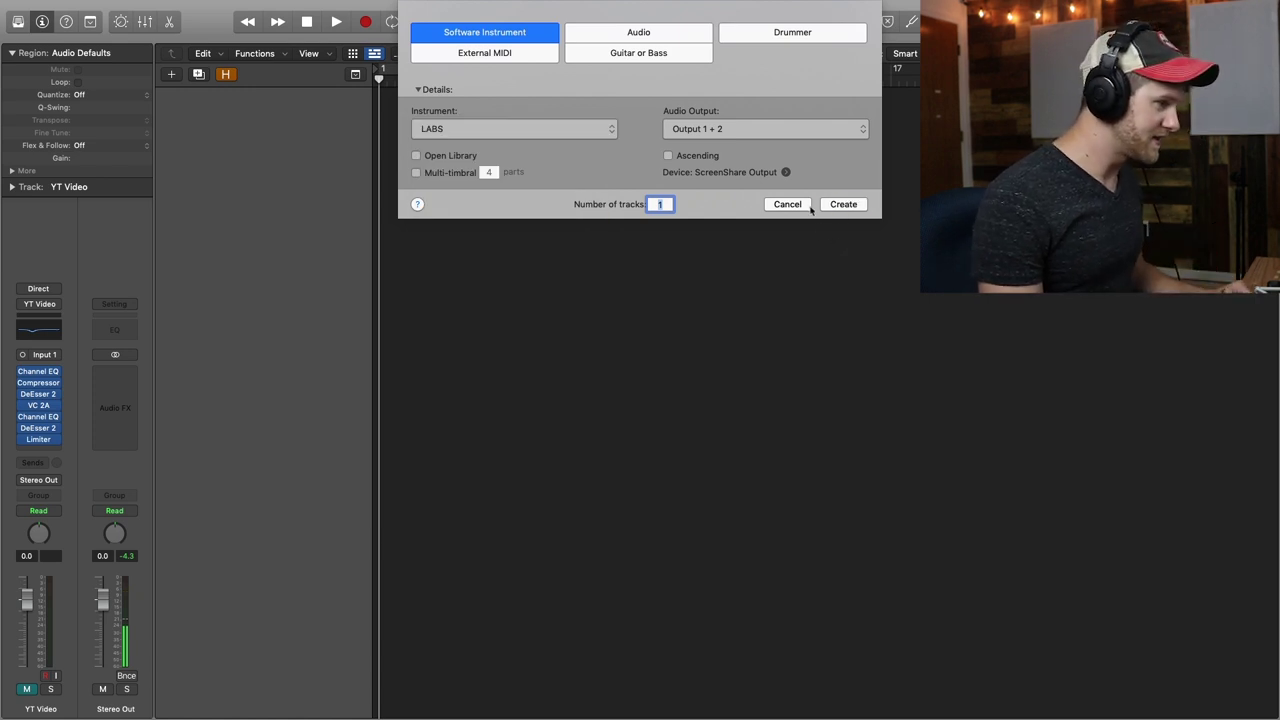
# Create one software instrument track with LABS, plus ten more tracks with the same instrument, closing the plug-in windows
pyautogui.press('Return')
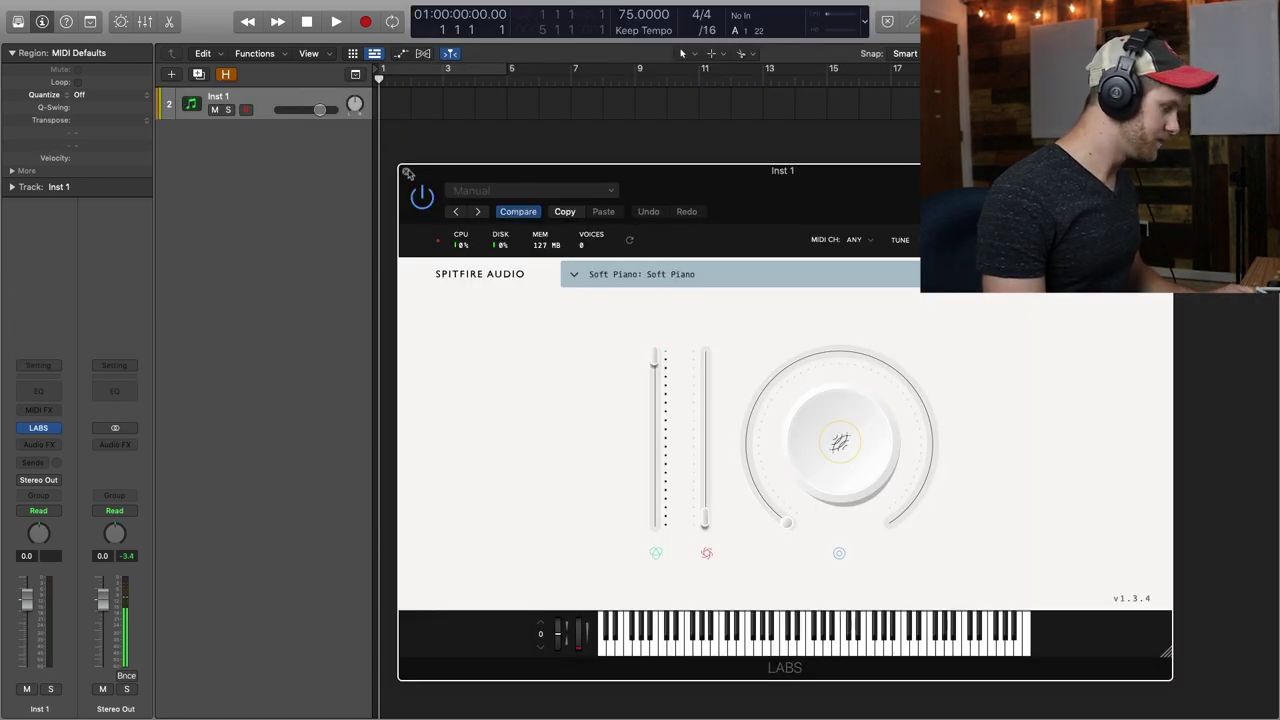
pyautogui.click(408, 174)
pyautogui.press('alt+super+n')
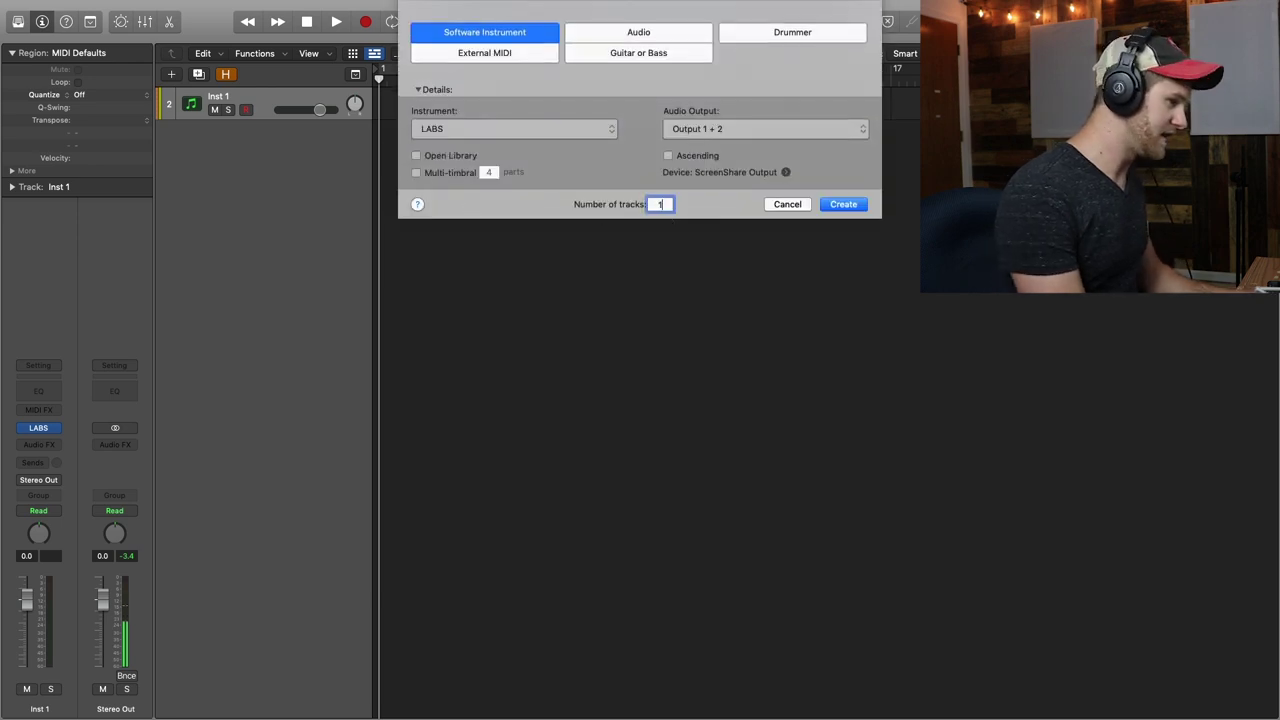
pyautogui.press('Return')
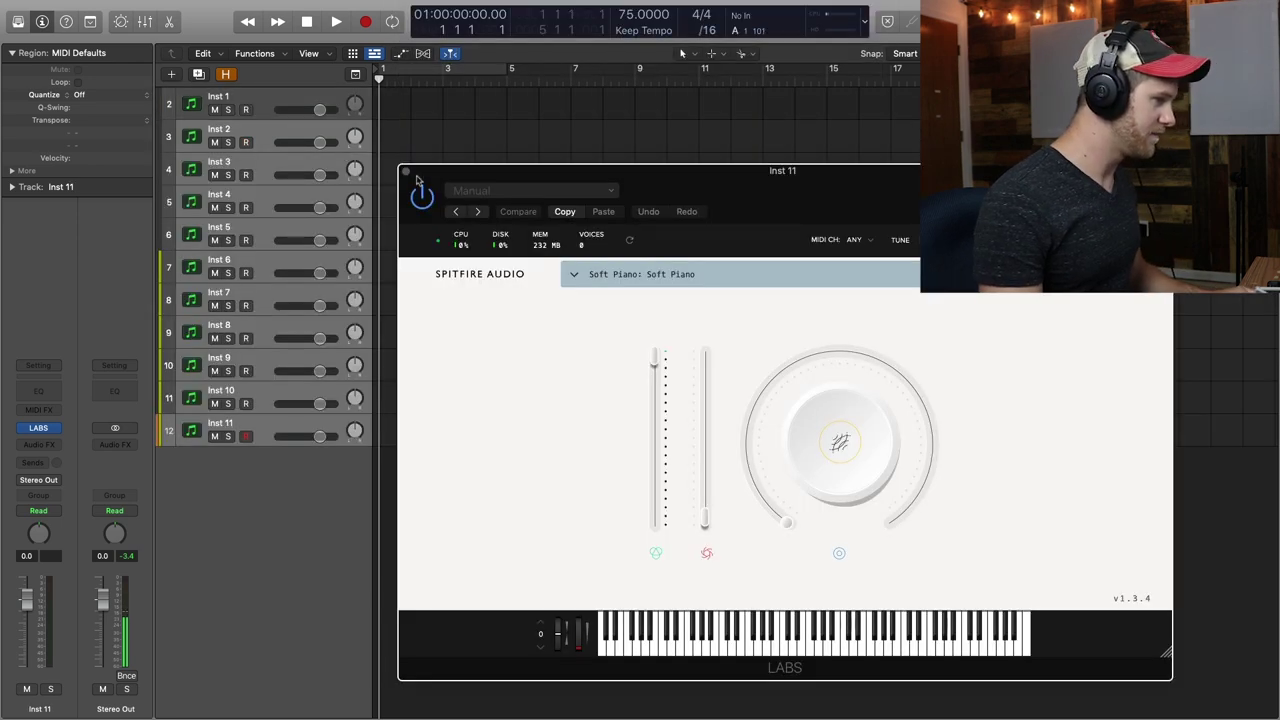
pyautogui.click(405, 173)
# Open LABS on the Inst 1 track, raise its second slider to 99%, and turn the large dial to its midpoint
pyautogui.click(263, 114)
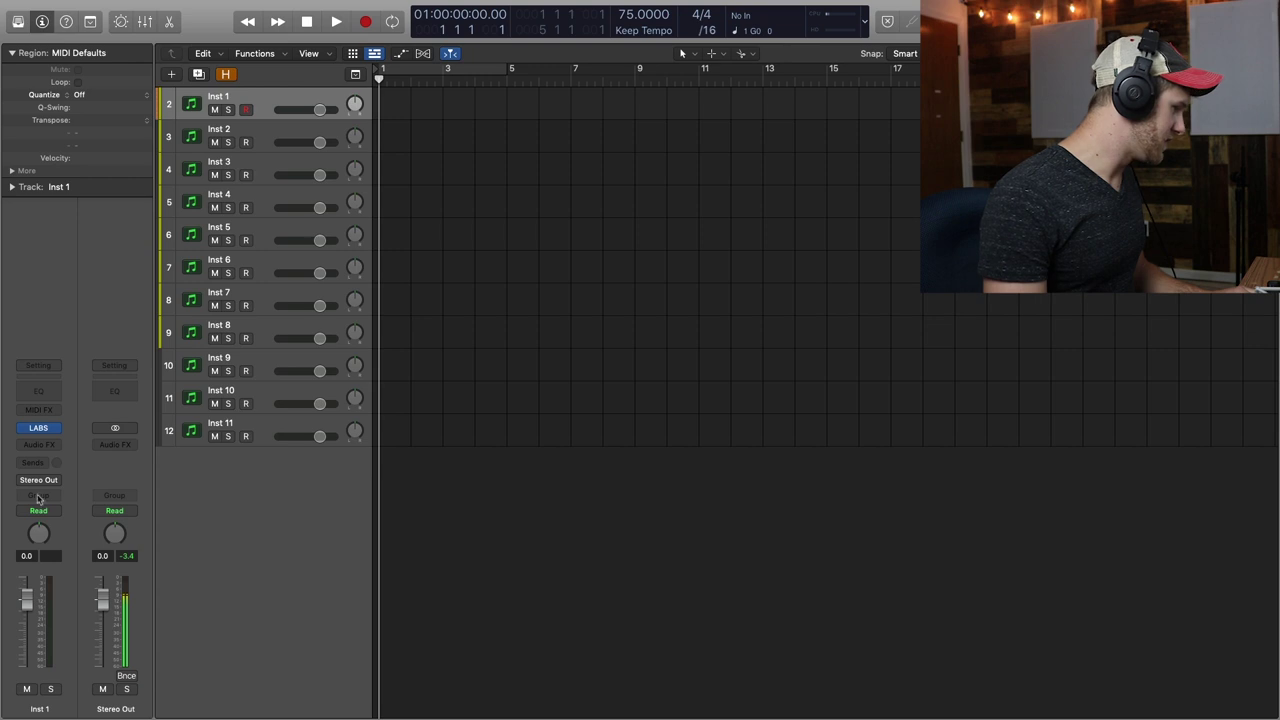
pyautogui.click(44, 430)
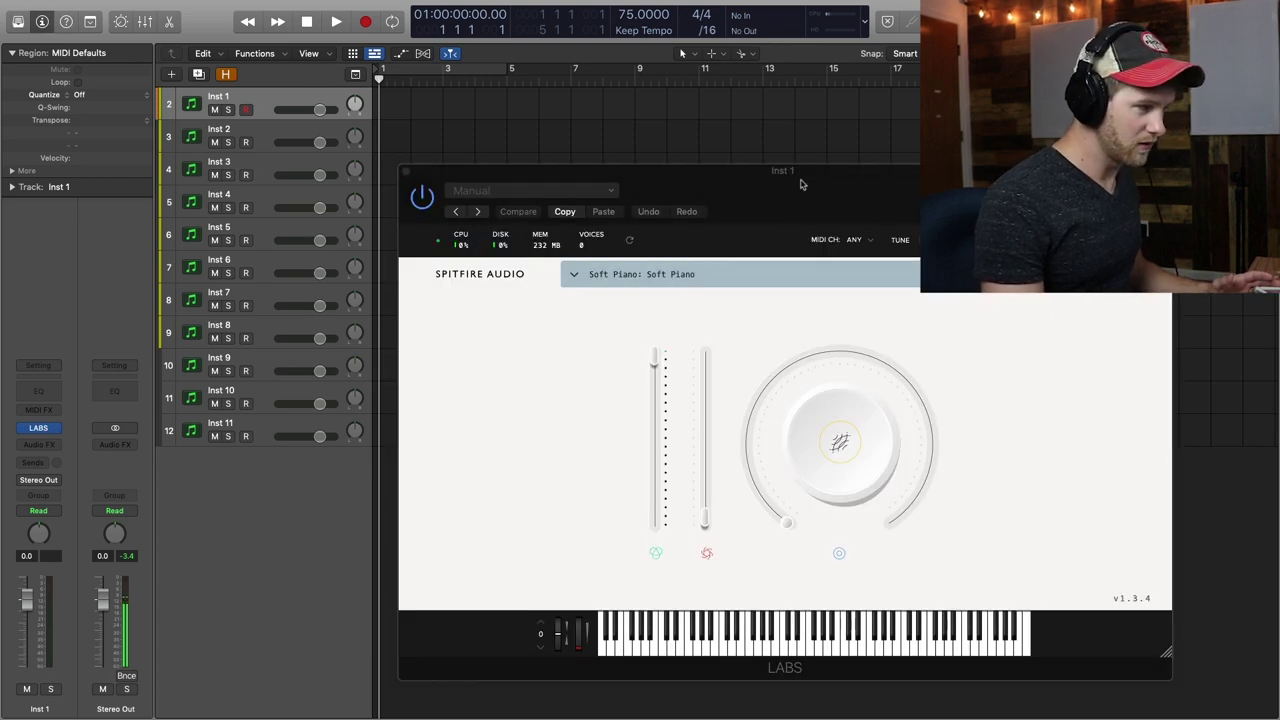
pyautogui.moveTo(800, 172); pyautogui.dragTo(734, 17)
pyautogui.moveTo(720, 366); pyautogui.dragTo(670, 400)
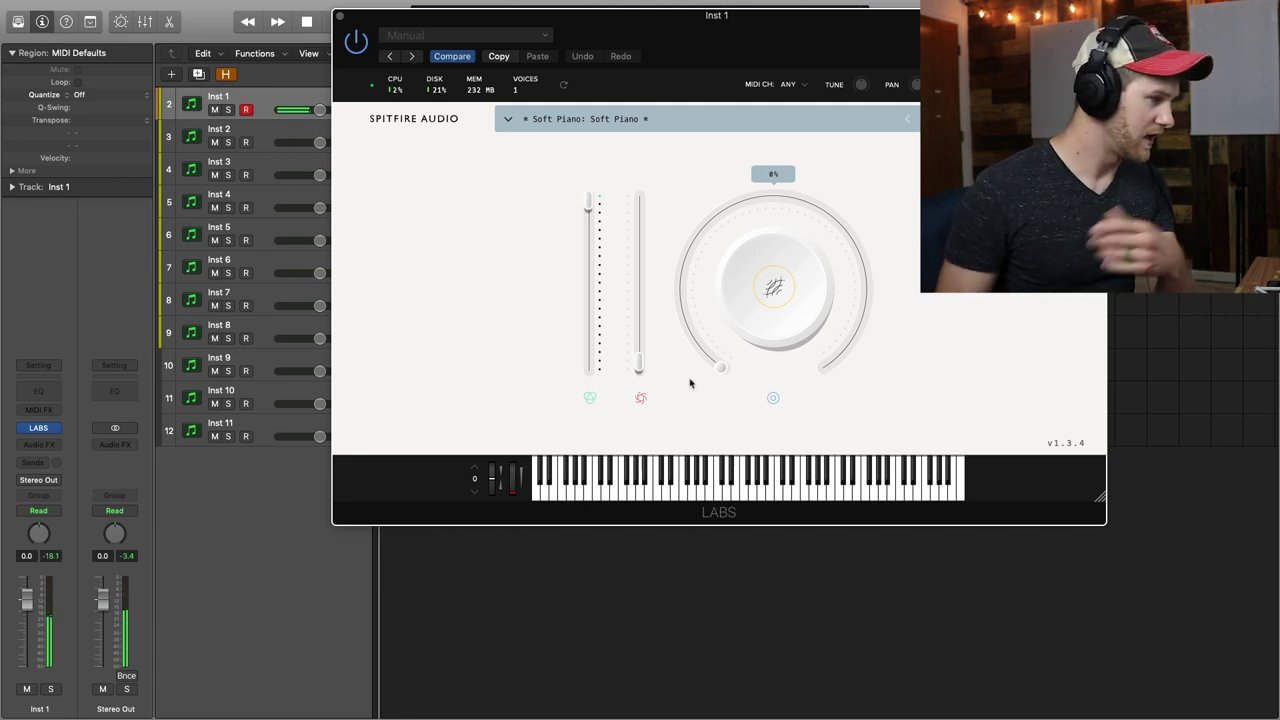
pyautogui.moveTo(647, 326); pyautogui.dragTo(642, 220)
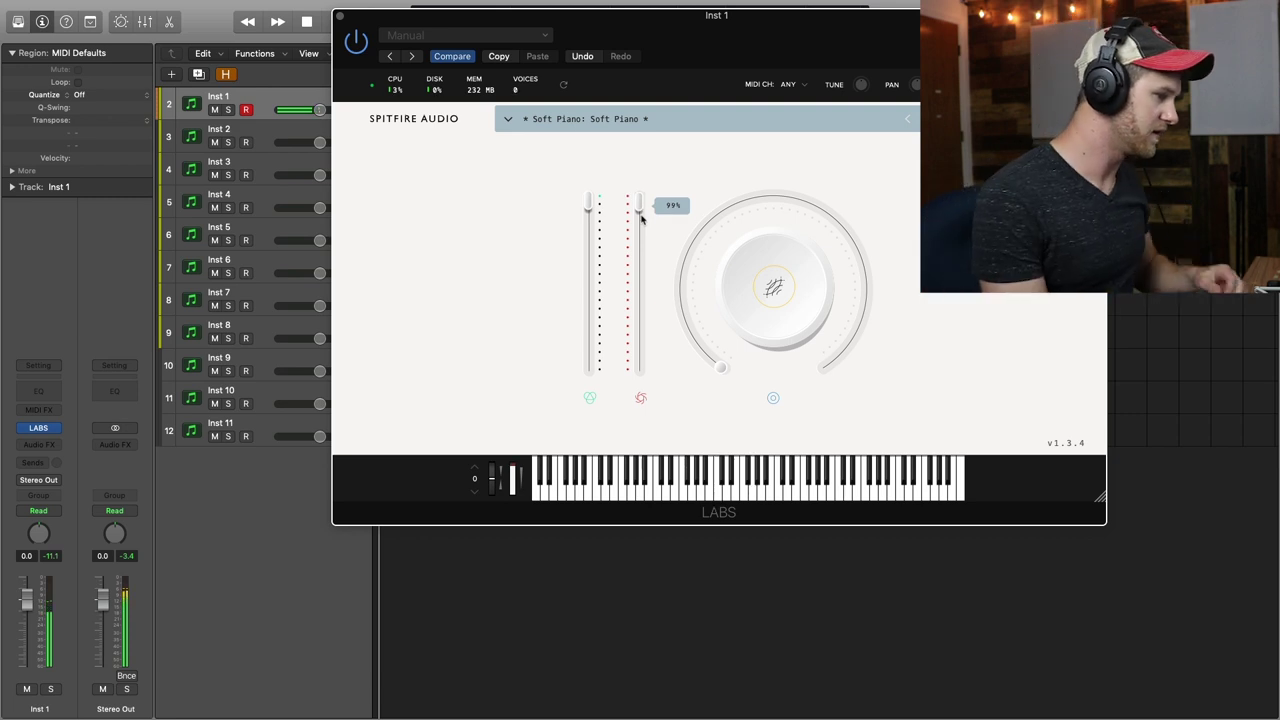
pyautogui.moveTo(724, 370); pyautogui.dragTo(771, 167)
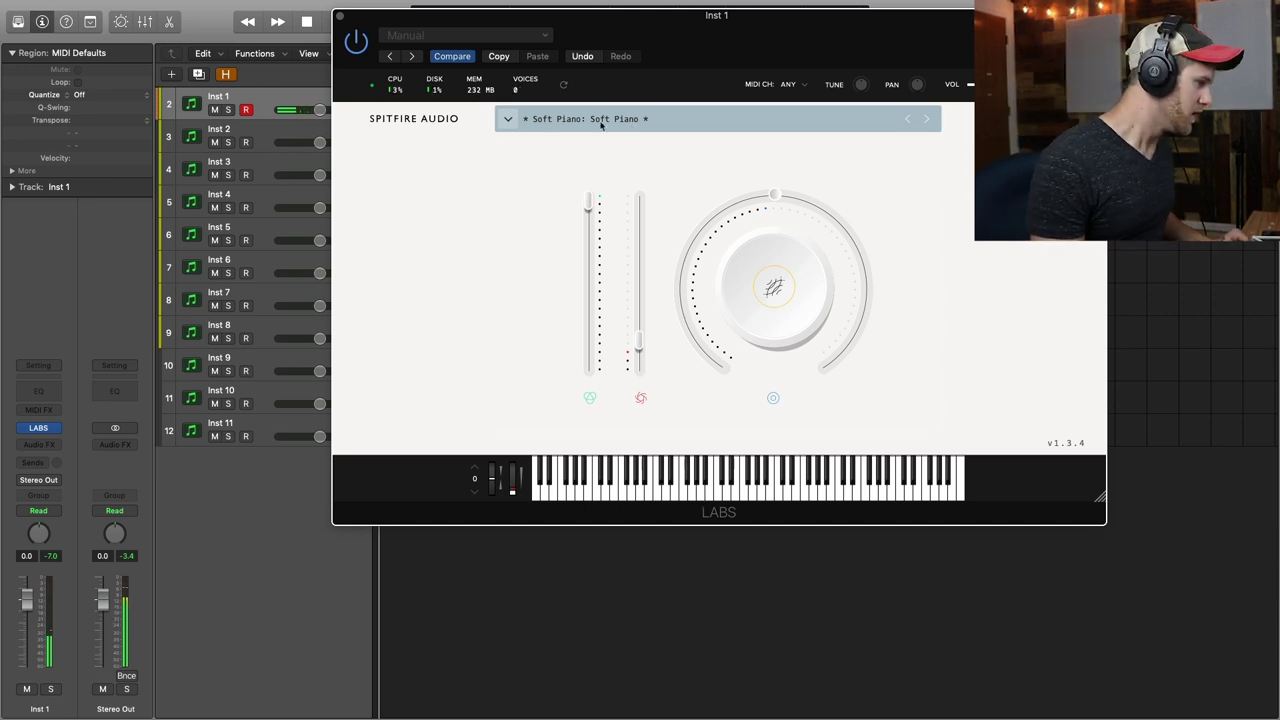
# Look through the LABS preset browser's instrument categories, including Strings, and close the plug-in window
pyautogui.click(601, 124)
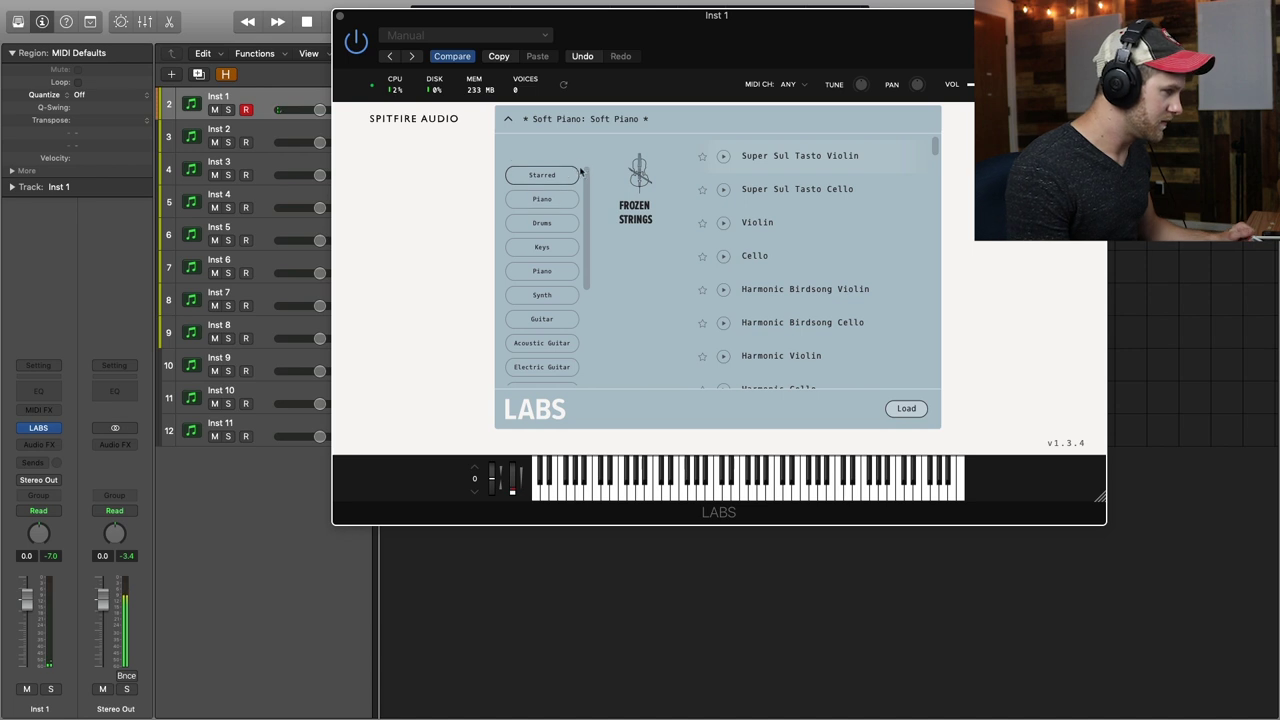
pyautogui.click(620, 118)
pyautogui.click(578, 120)
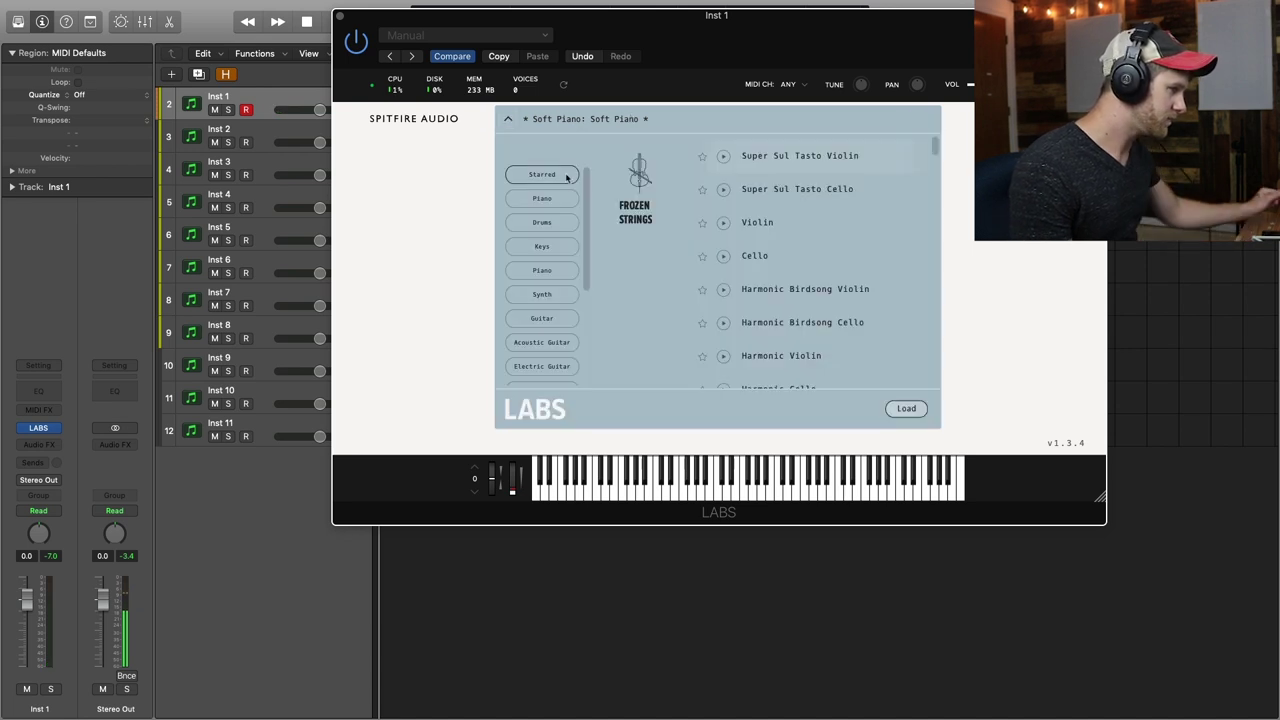
pyautogui.scroll(-3, 588, 222)
pyautogui.scroll(5, 570, 240)
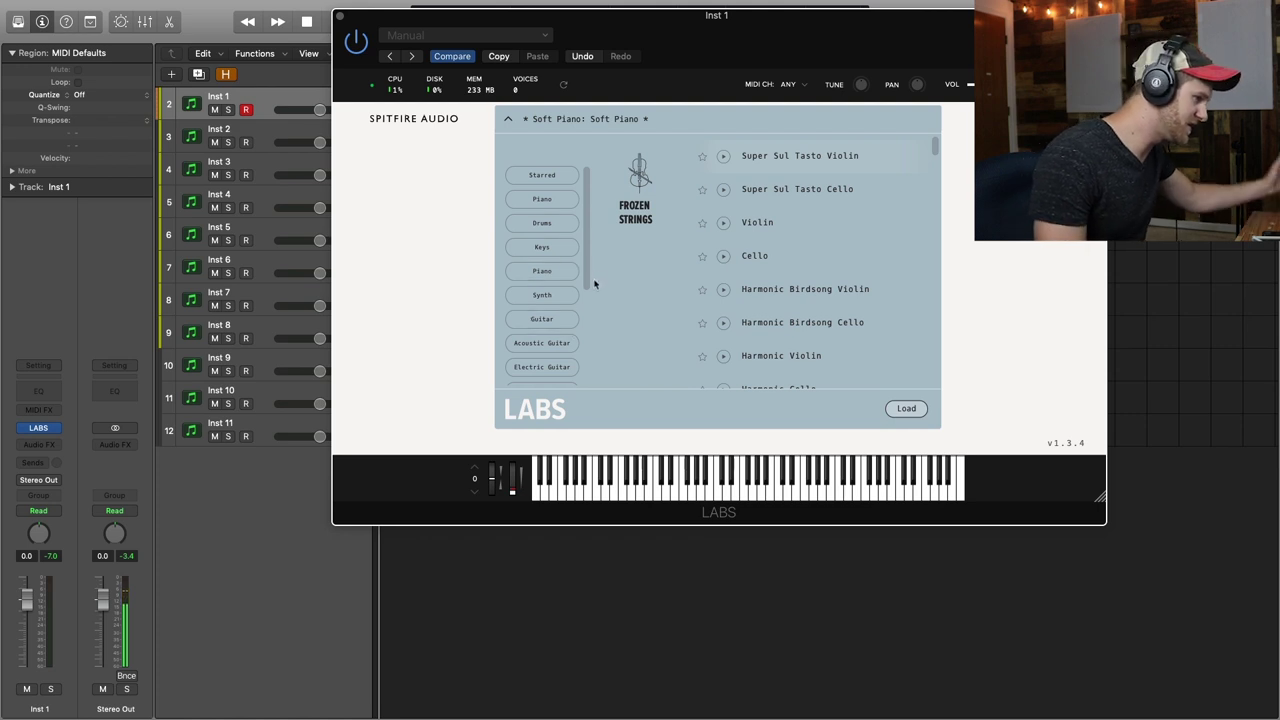
pyautogui.moveTo(586, 277); pyautogui.dragTo(596, 376)
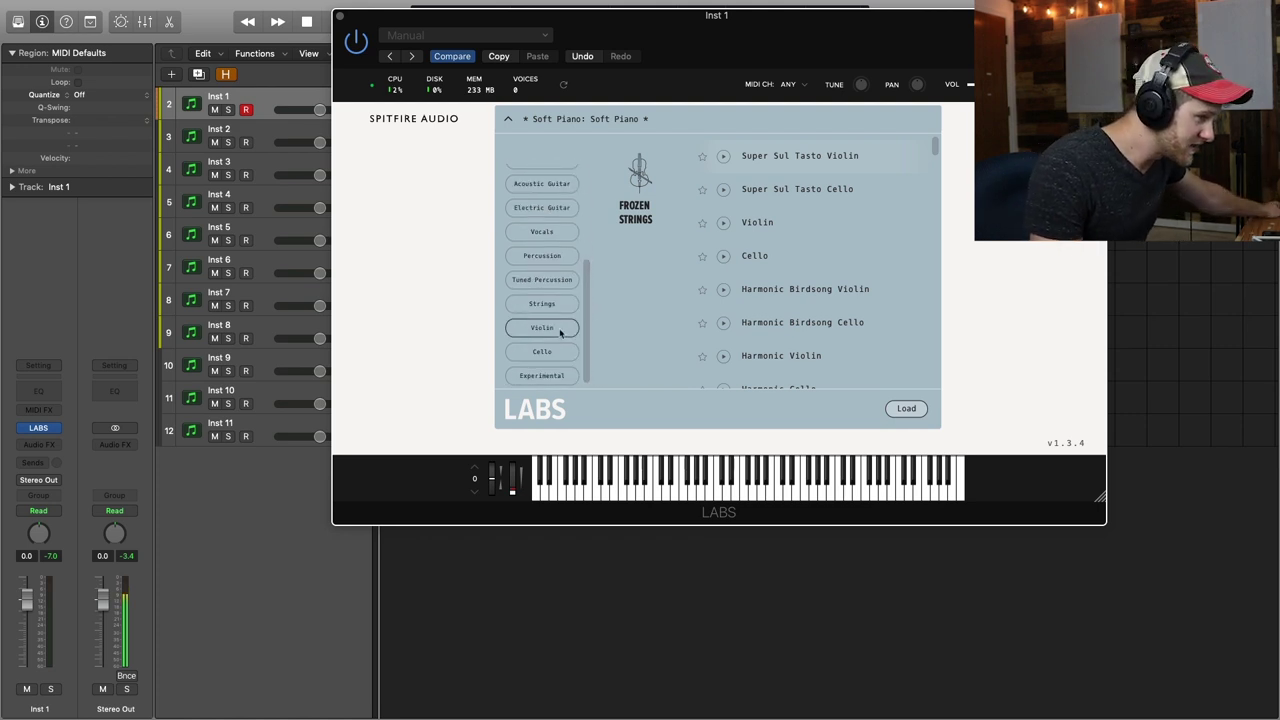
pyautogui.click(542, 303)
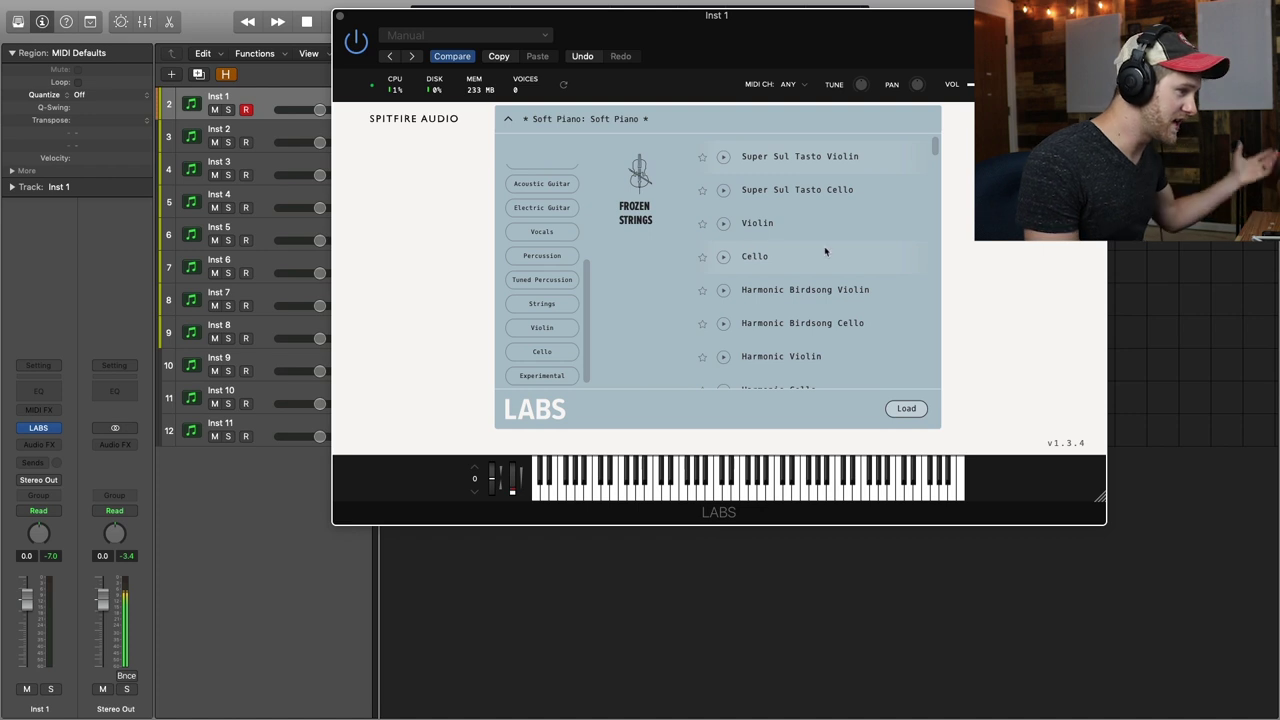
pyautogui.scroll(5, 563, 207)
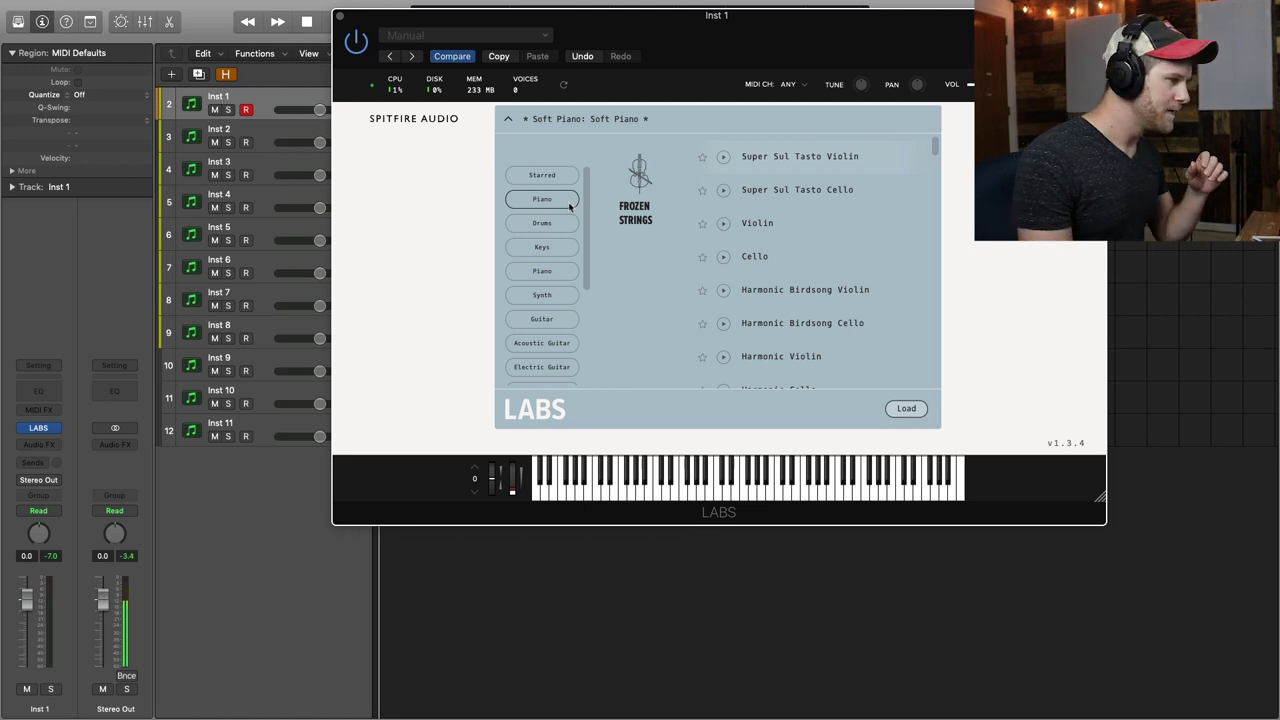
pyautogui.click(508, 119)
pyautogui.click(341, 16)
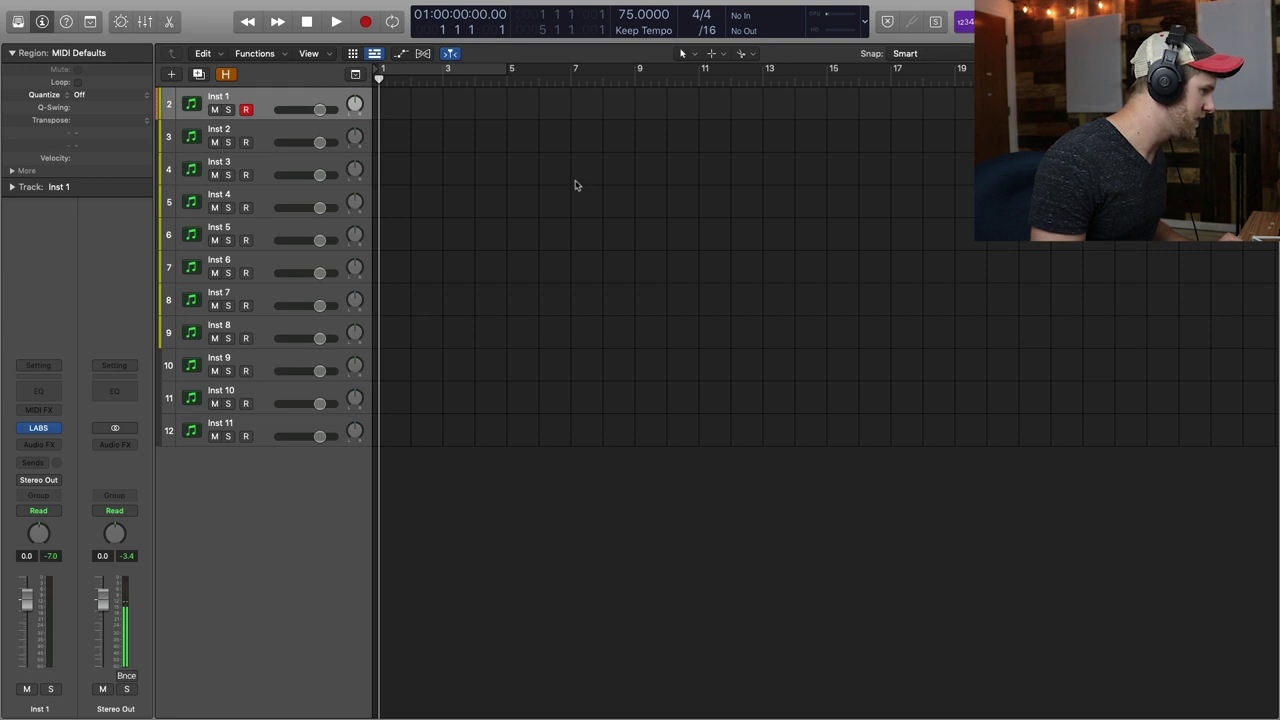
# Record a MIDI chord part on the Inst 1 track from bar 2 into bar 6 and review the recording in the Piano Roll
pyautogui.click(415, 82)
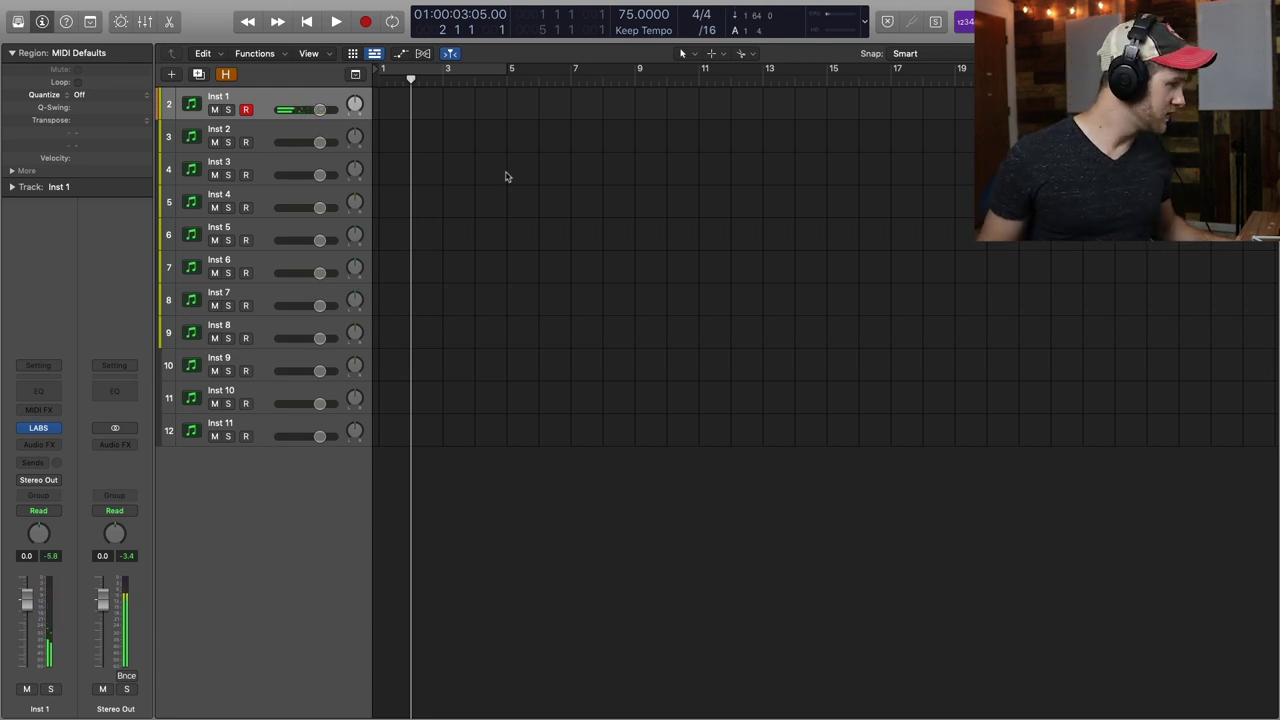
pyautogui.press('r')
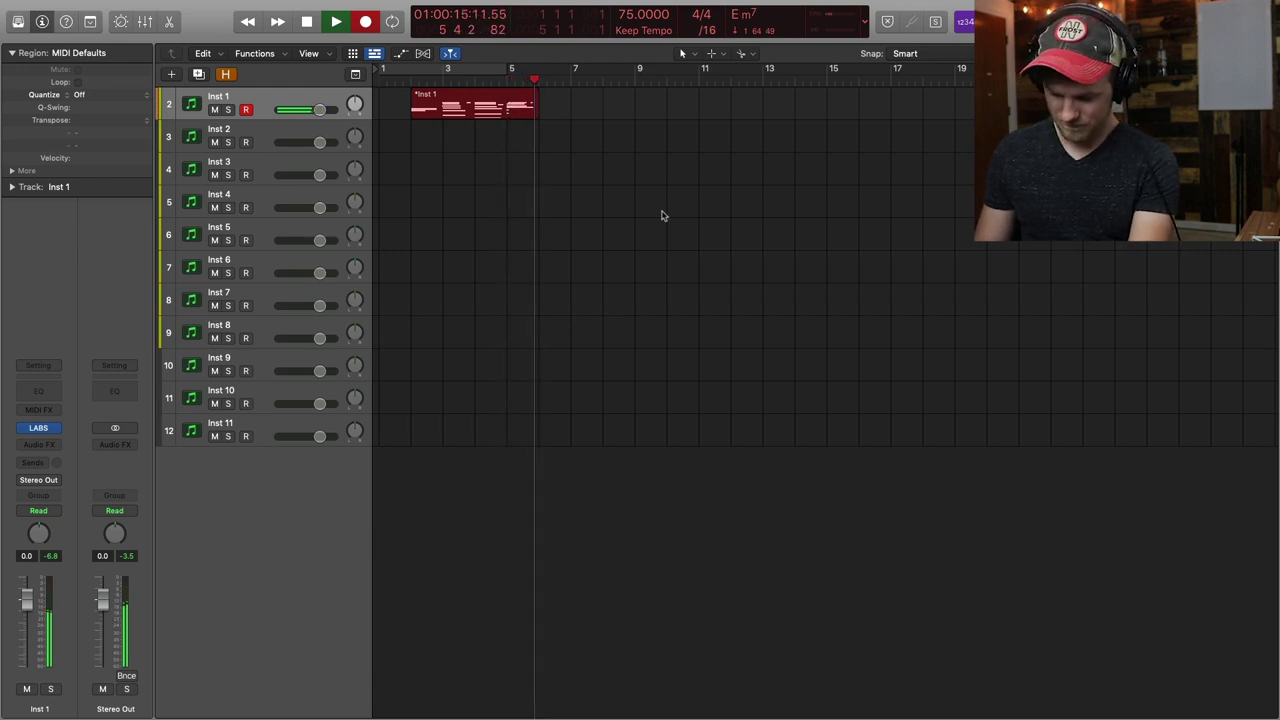
pyautogui.press('space')
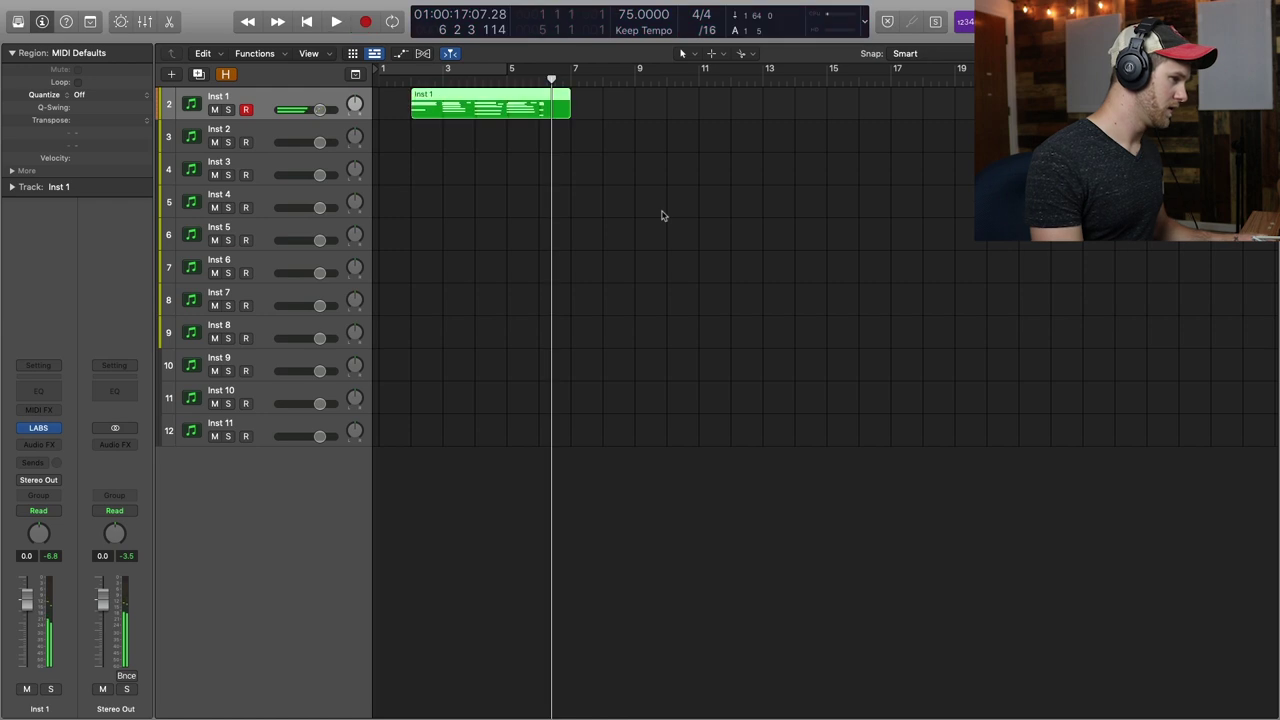
pyautogui.doubleClick(520, 106)
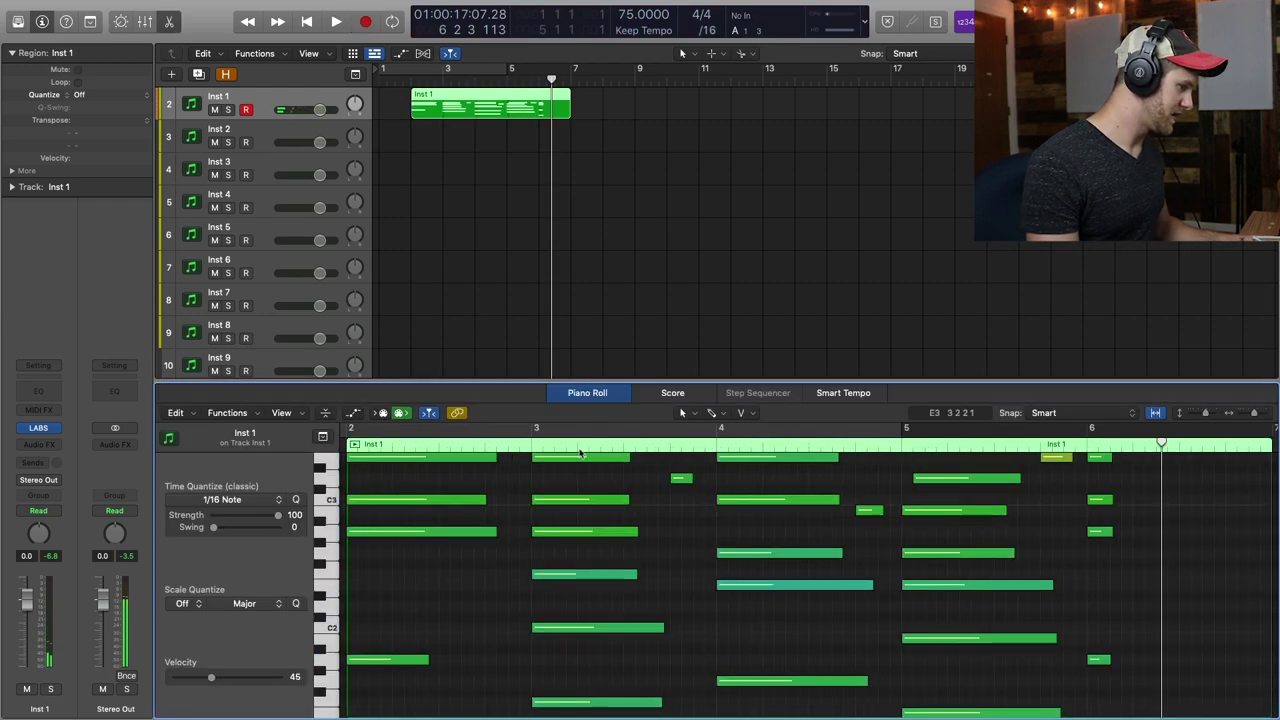
pyautogui.press('space')
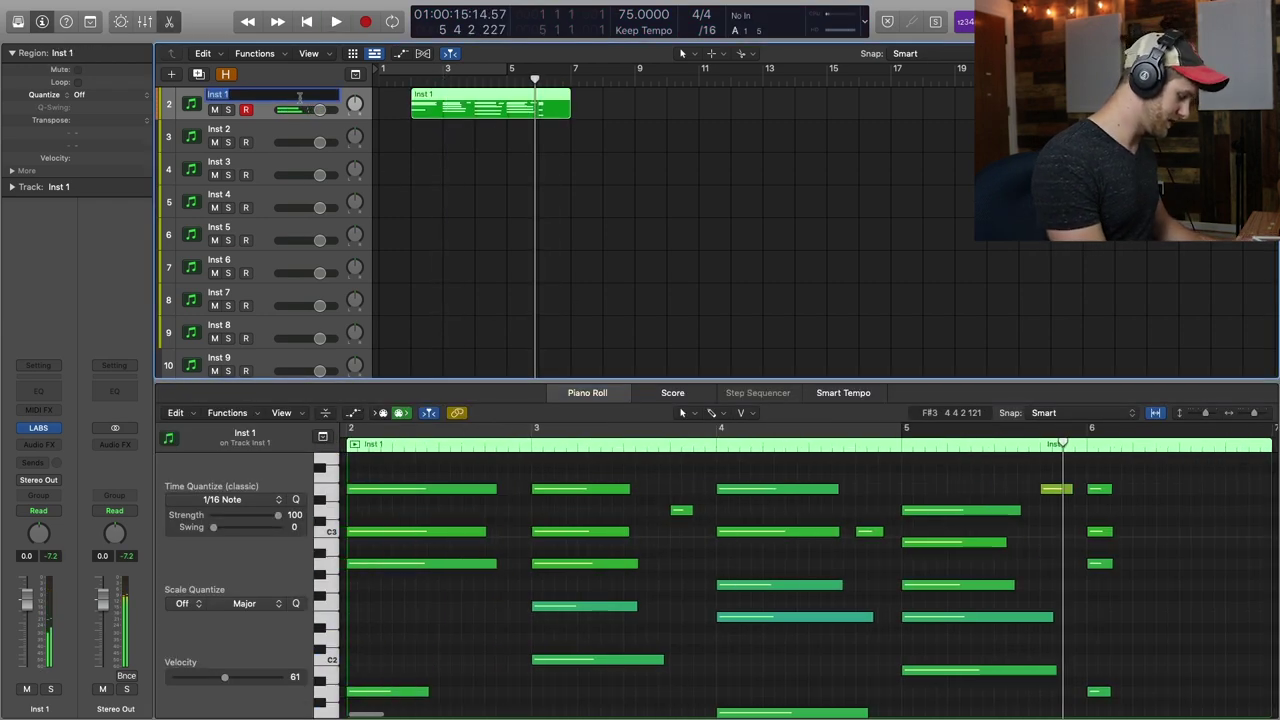
# Rename the Inst 1 track as Piano and assign it a yellow track color
pyautogui.write('Piano')
pyautogui.press('Return')
pyautogui.rightClick(303, 97)
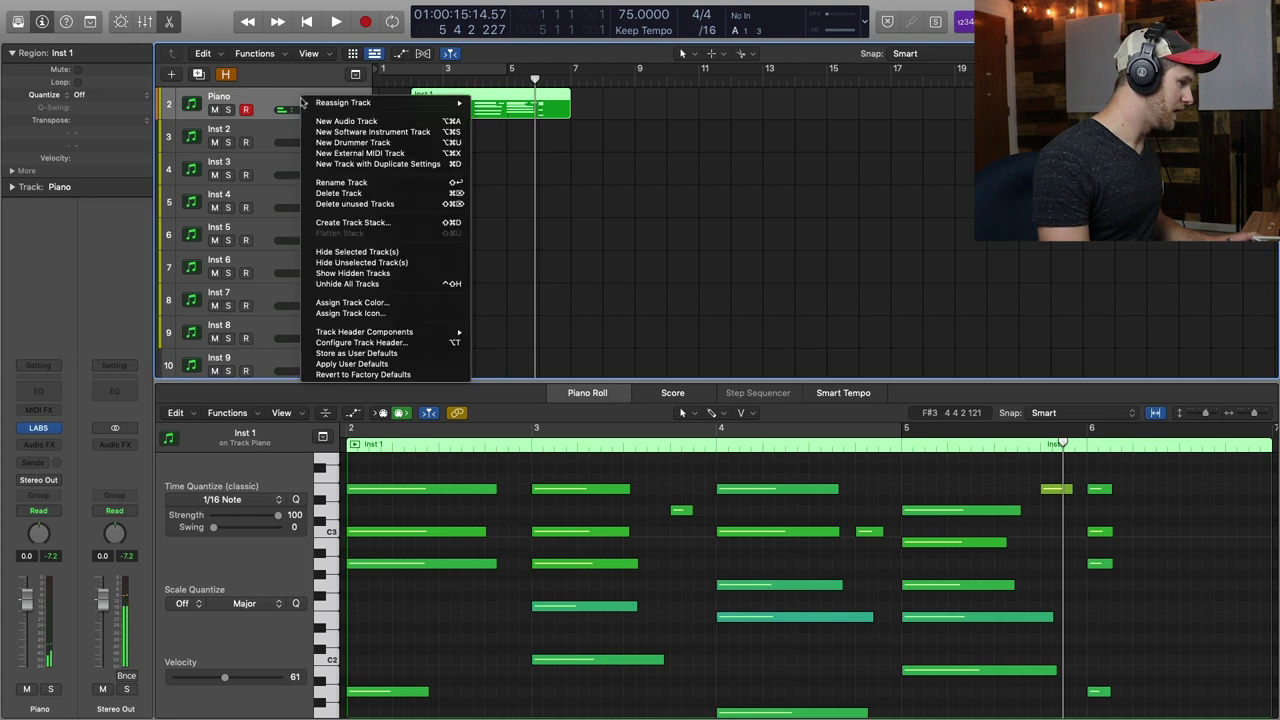
pyautogui.click(398, 302)
pyautogui.click(588, 311)
pyautogui.click(495, 294)
pyautogui.click(474, 98)
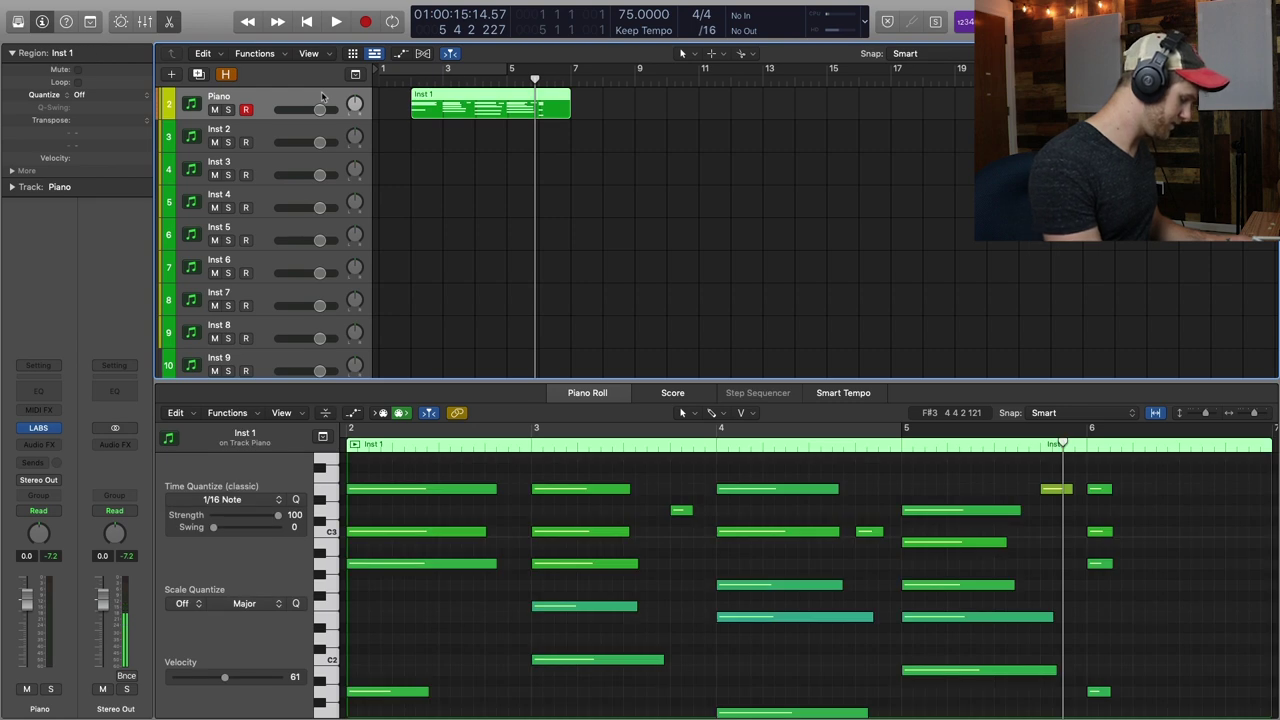
# Apply the Piano track's color and name to its recorded region, close the editor, and select the Inst 2 track
pyautogui.hotkey('alt', 'shift', 'c')
pyautogui.hotkey('alt', 'shift', 'n')
pyautogui.click(591, 240)
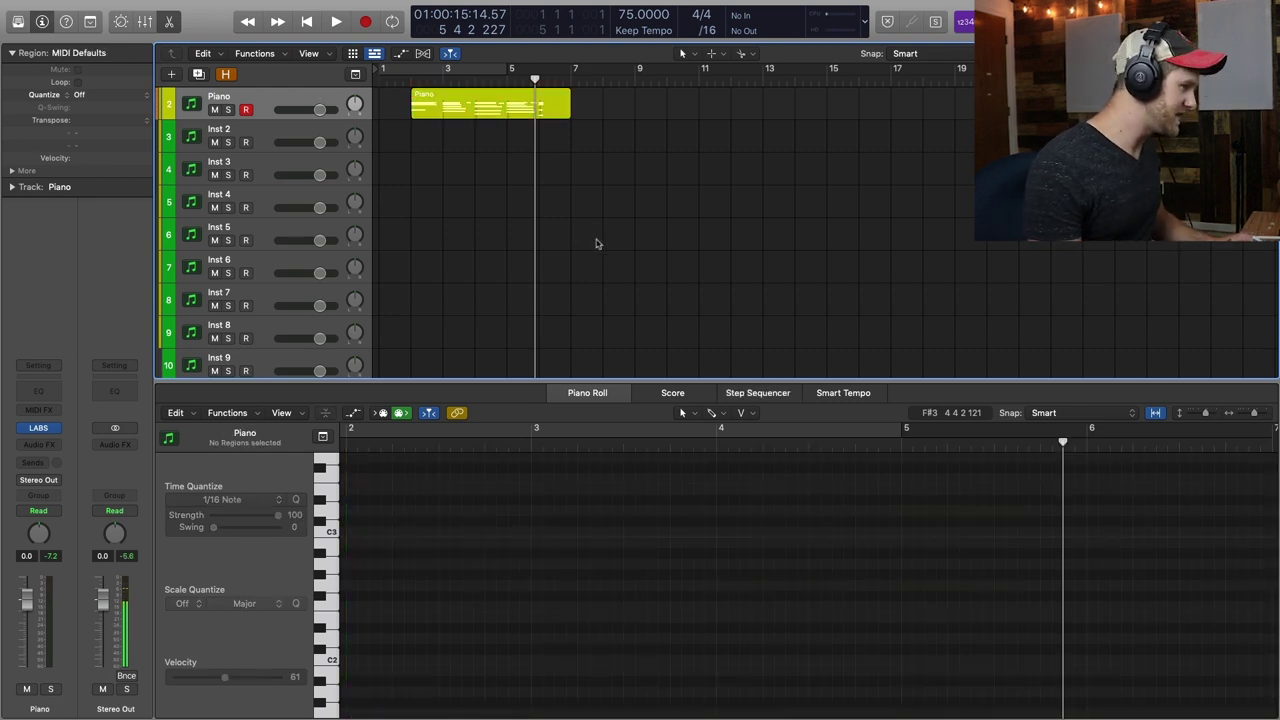
pyautogui.click(170, 22)
pyautogui.press('Down')
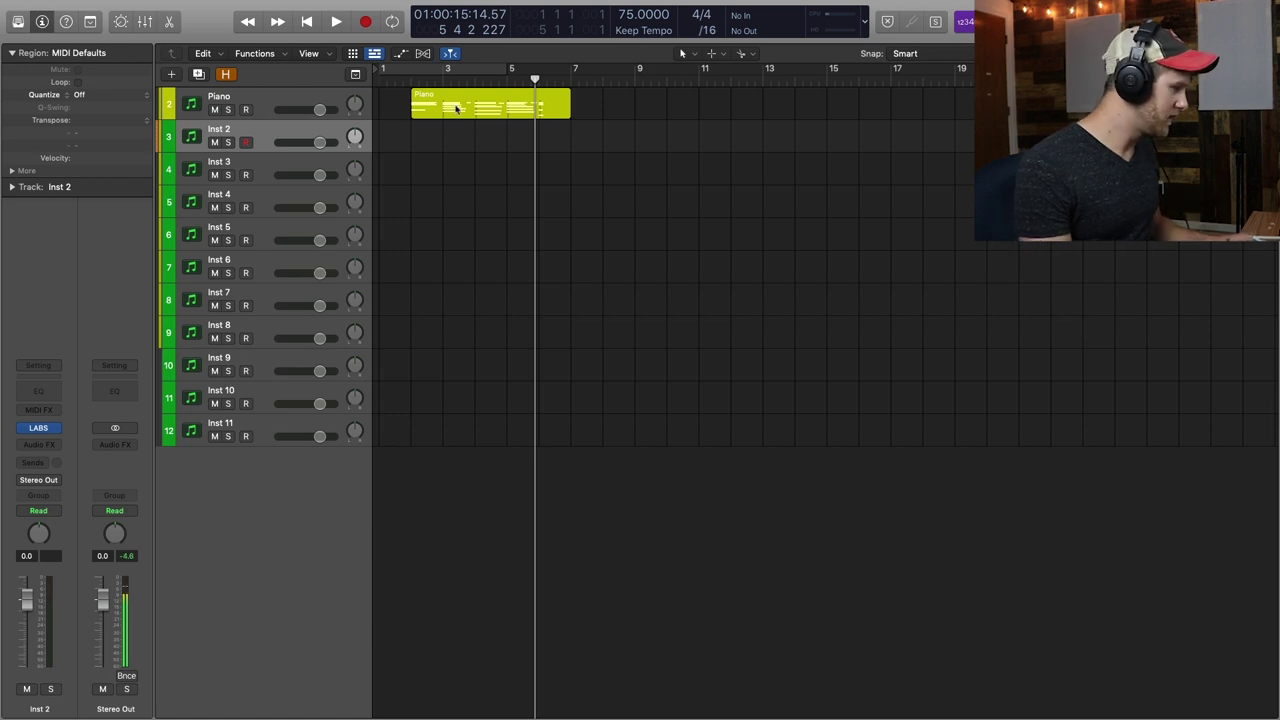
# Shorten the Piano region to four bars, copy it end to end along its track, and return the playhead to bar 2
pyautogui.moveTo(459, 108); pyautogui.dragTo(619, 110)
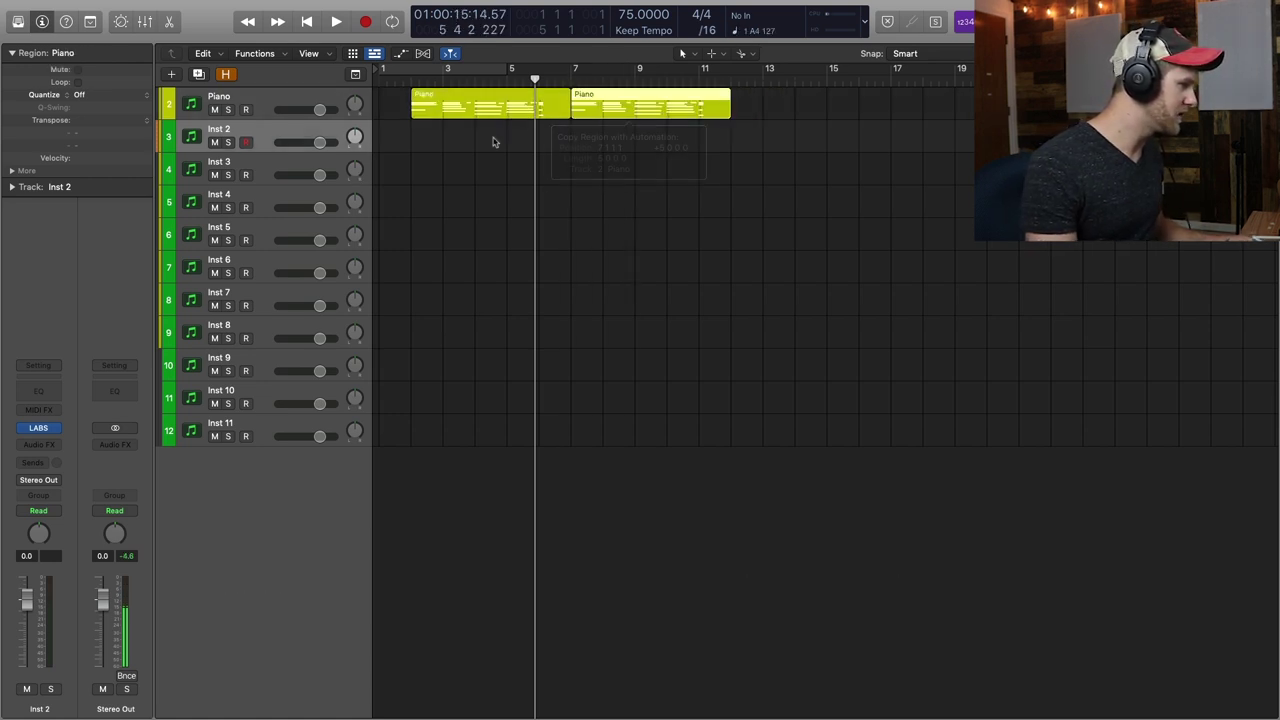
pyautogui.moveTo(487, 108); pyautogui.dragTo(745, 111)
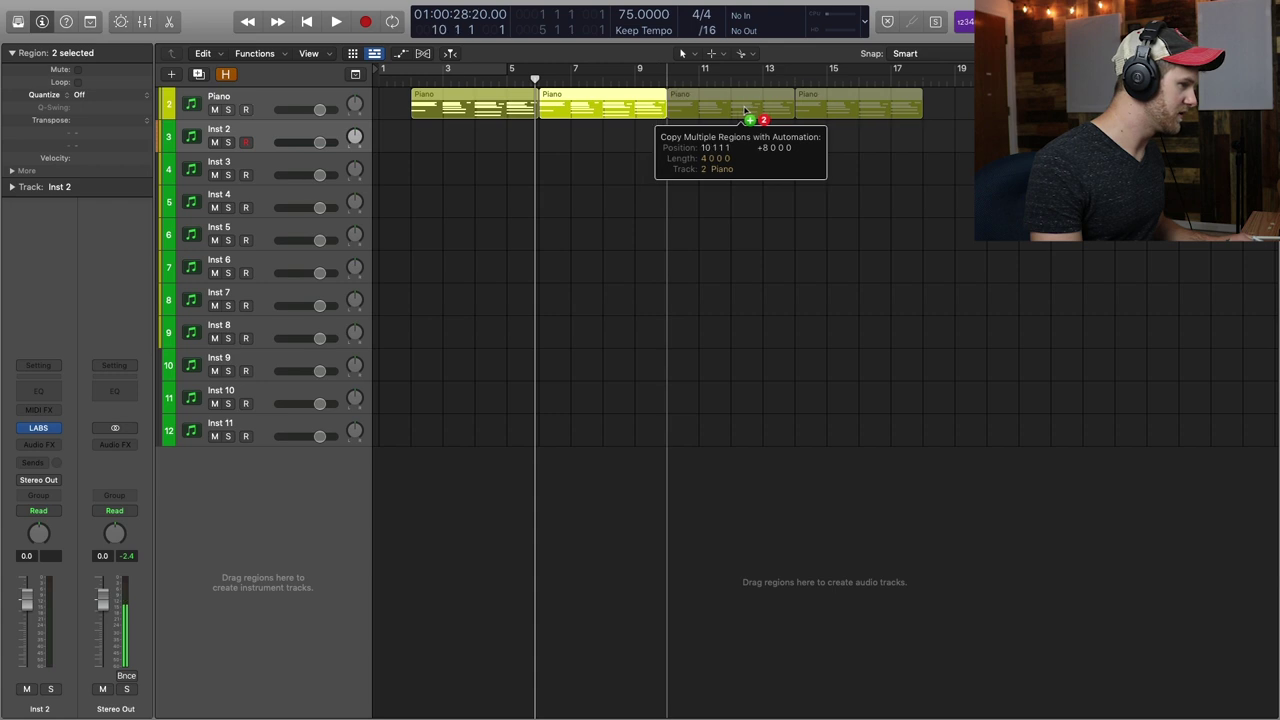
pyautogui.click(514, 130)
pyautogui.press('super+a')
pyautogui.moveTo(475, 110); pyautogui.dragTo(980, 113)
pyautogui.click(945, 131)
pyautogui.click(418, 86)
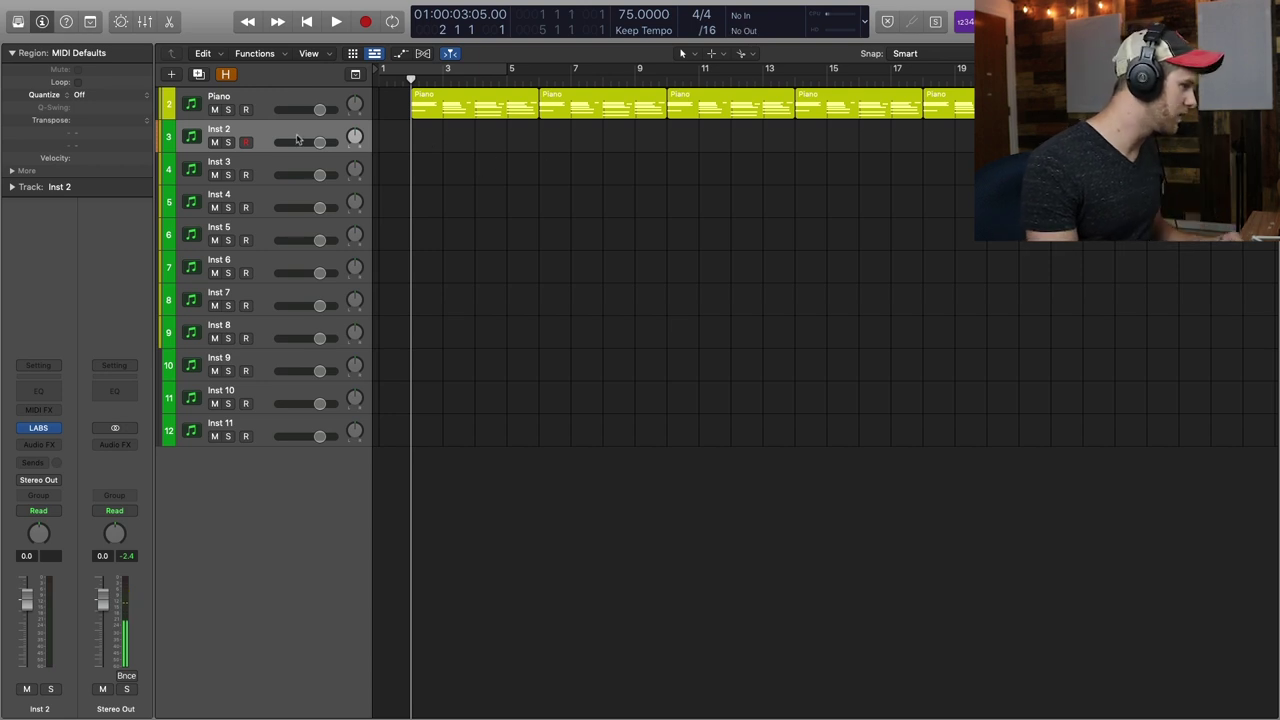
# Open LABS with its preset browser on the Inst 2 track, placing the window clear of the Piano regions as needed
pyautogui.click(38, 429)
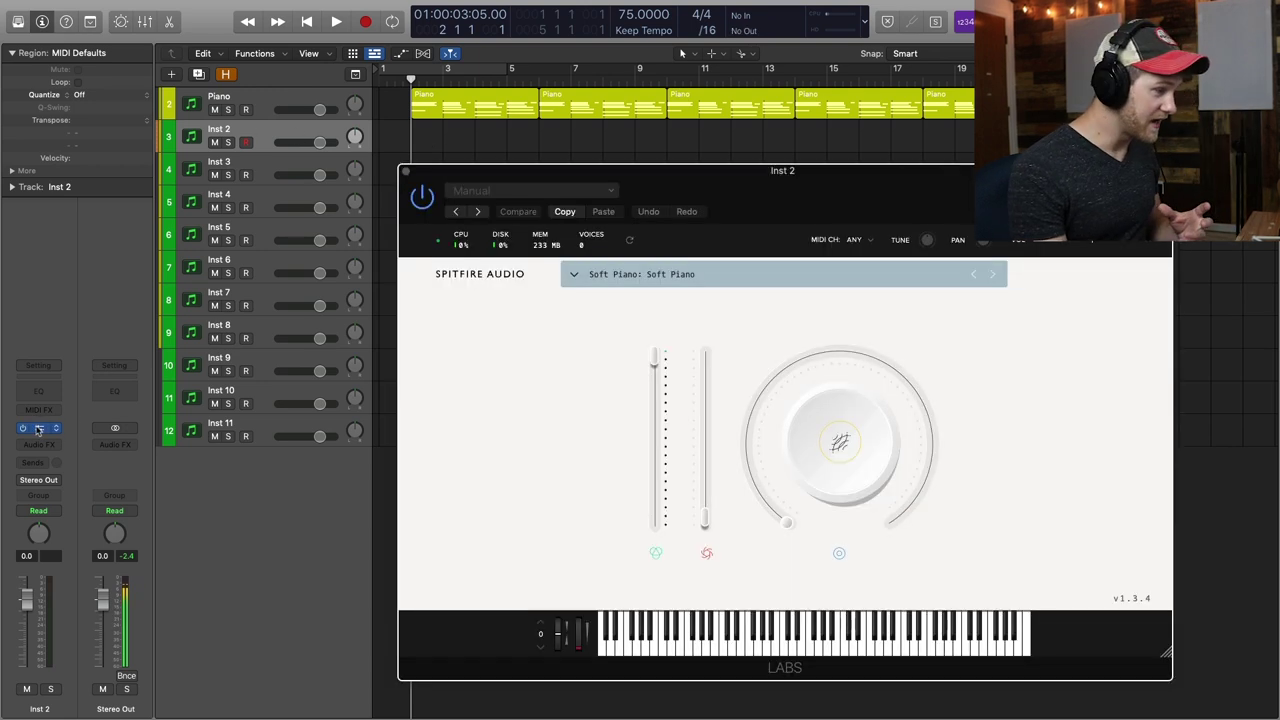
pyautogui.moveTo(757, 171); pyautogui.dragTo(704, 30)
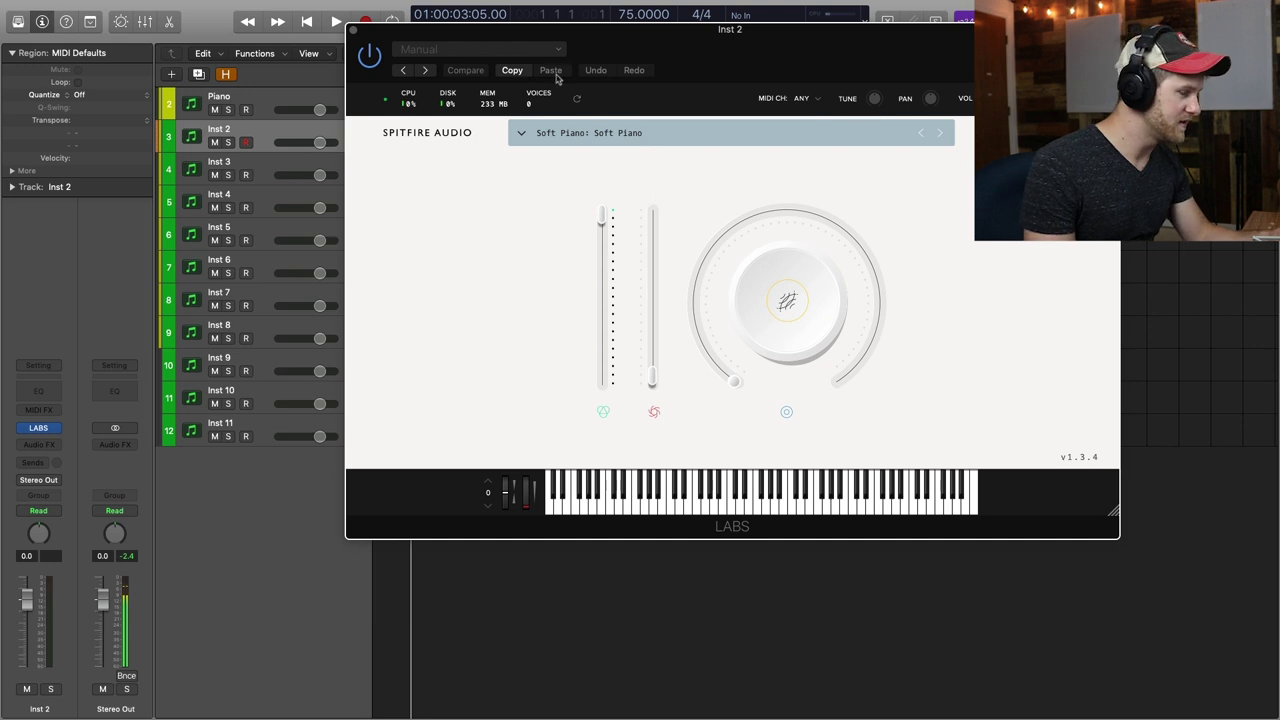
pyautogui.click(567, 140)
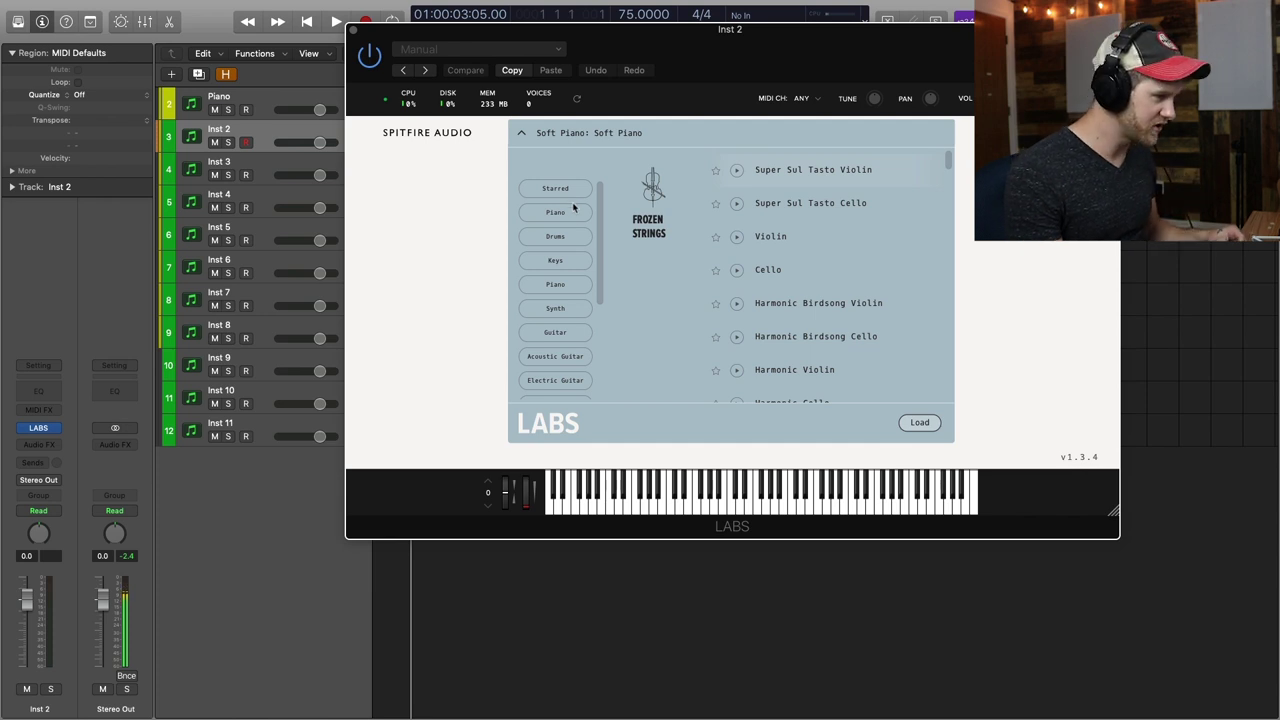
pyautogui.moveTo(640, 68); pyautogui.dragTo(770, 46)
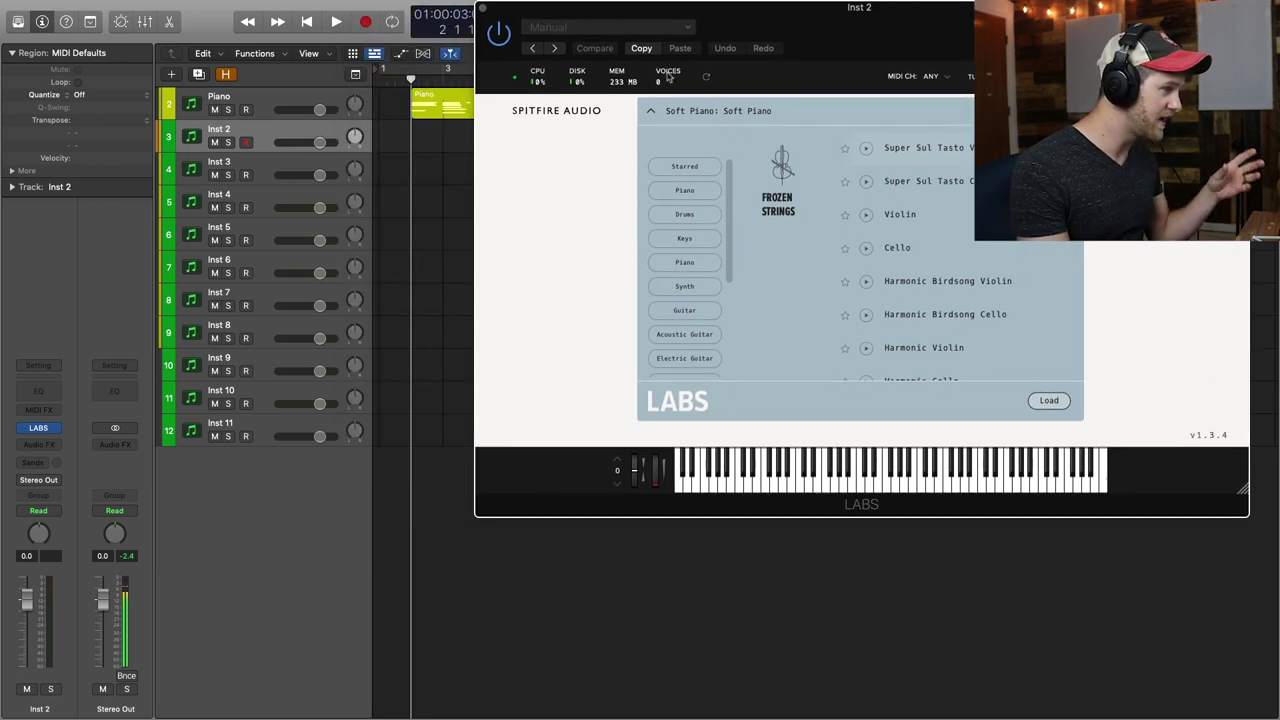
pyautogui.moveTo(688, 22); pyautogui.dragTo(547, 100)
pyautogui.moveTo(626, 103); pyautogui.dragTo(605, 180)
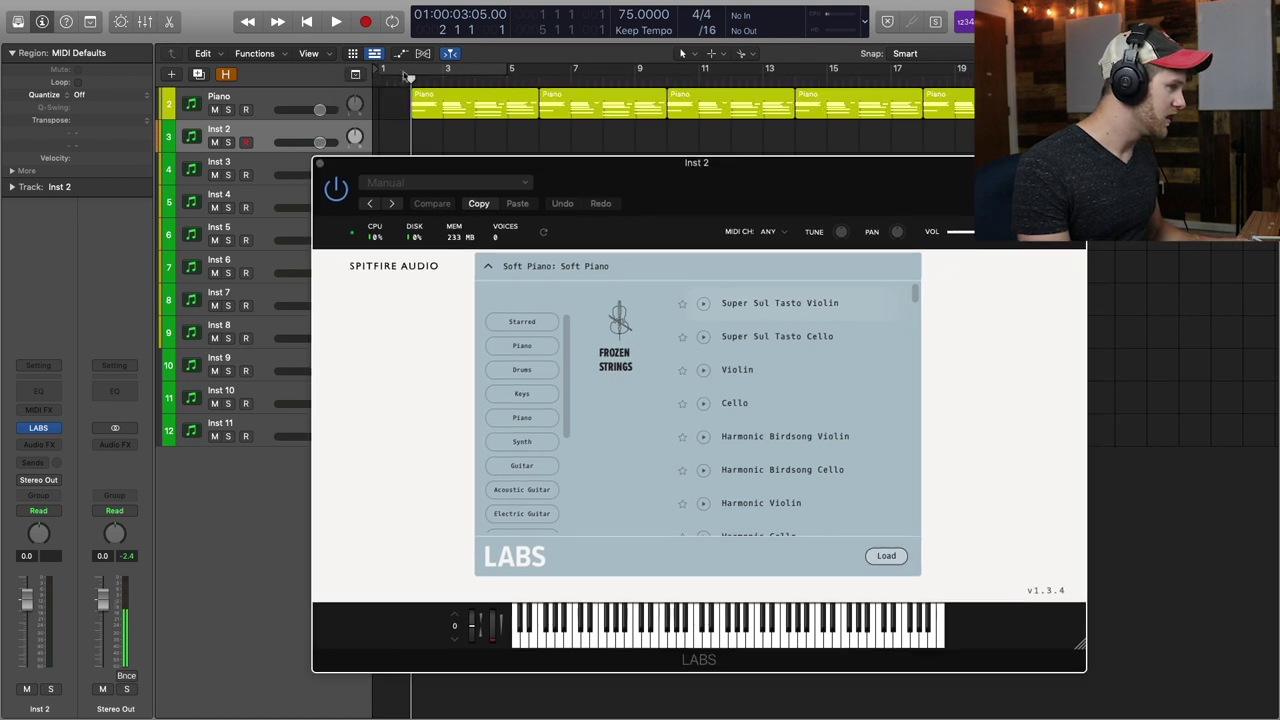
pyautogui.moveTo(611, 175); pyautogui.dragTo(618, 70)
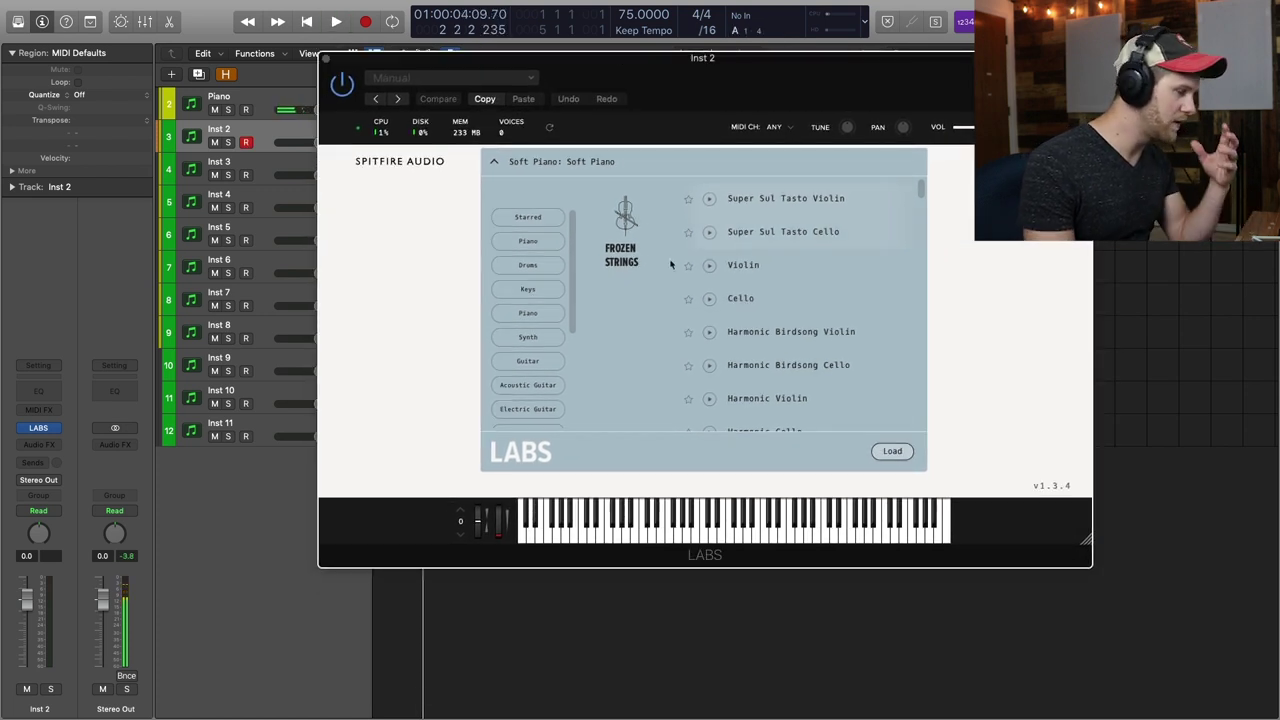
# Browse the LABS piano presets and load Electric Piano: DI on the Inst 2 track
pyautogui.click(540, 290)
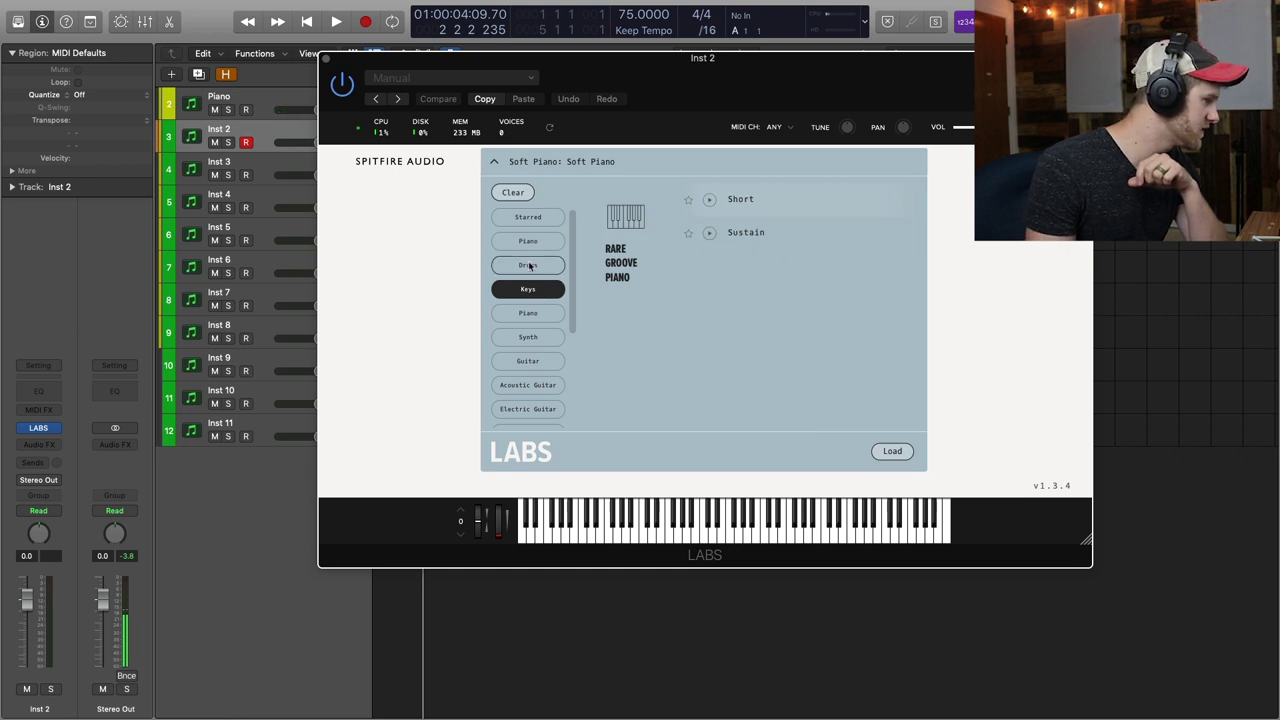
pyautogui.click(530, 289)
pyautogui.click(529, 242)
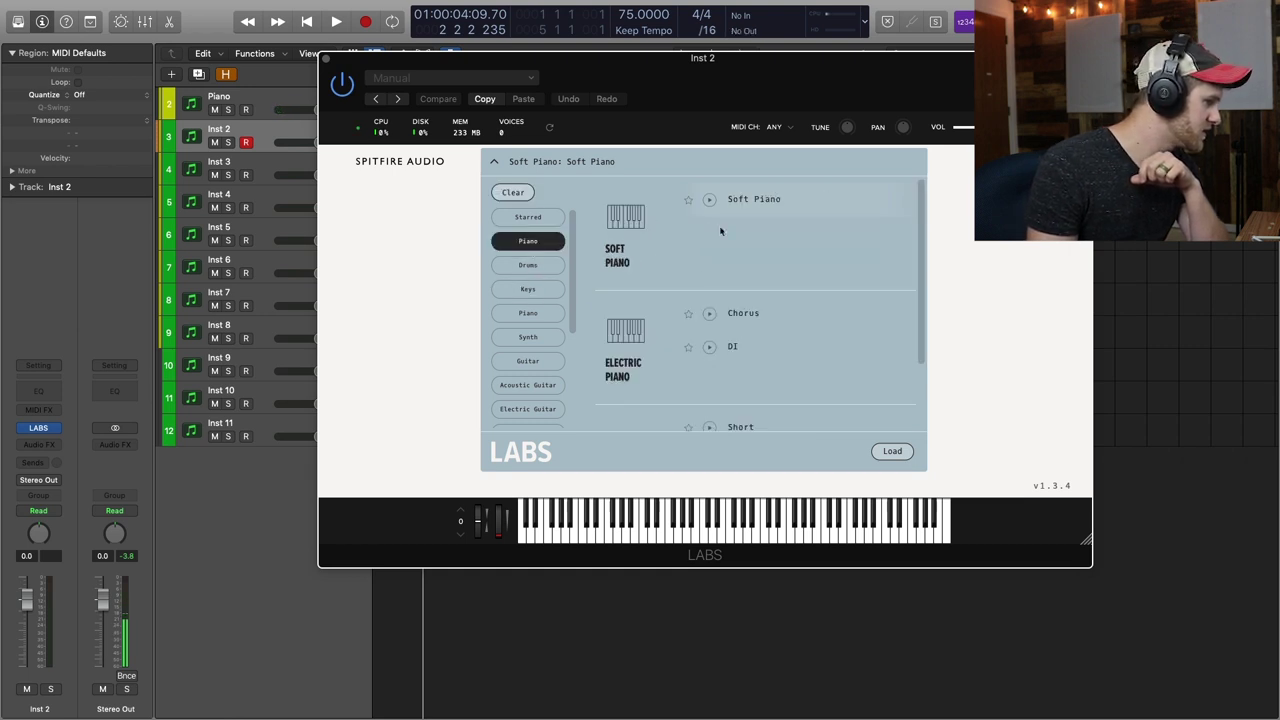
pyautogui.scroll(-2, 725, 221)
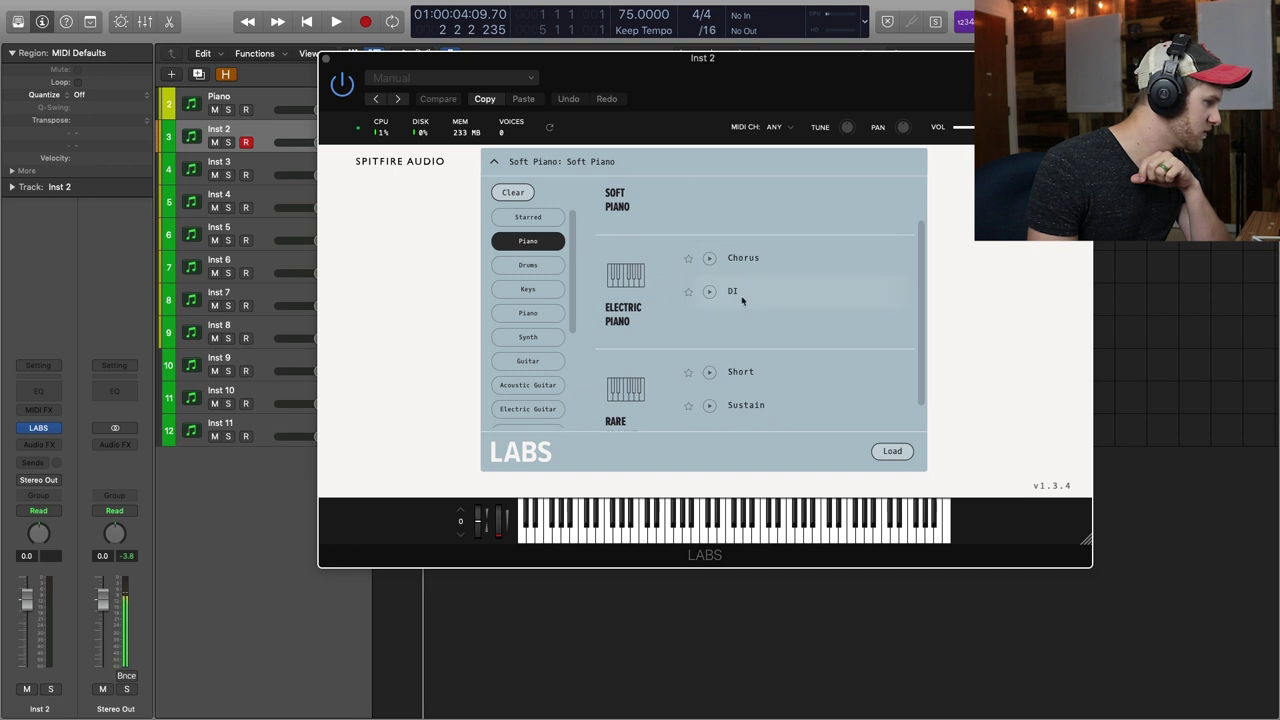
pyautogui.click(736, 292)
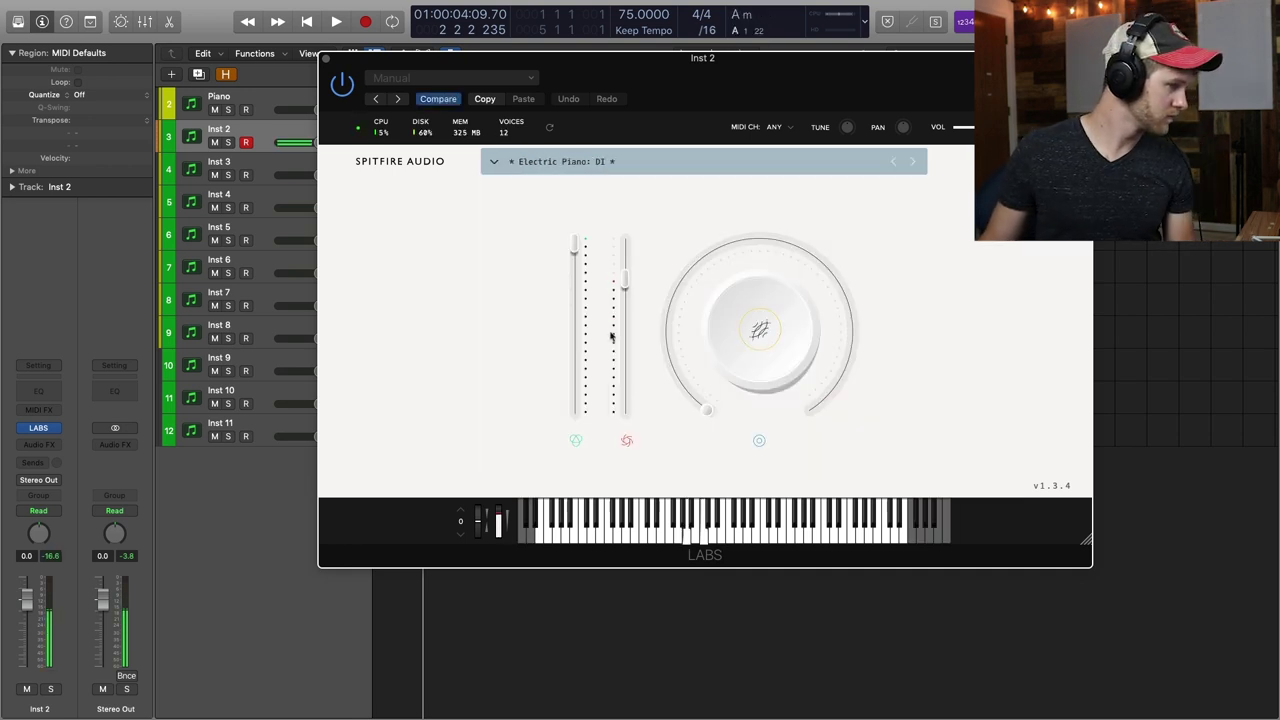
# Raise the Electric Piano's large effect dial to about halfway and close LABS
pyautogui.moveTo(703, 338); pyautogui.dragTo(723, 165)
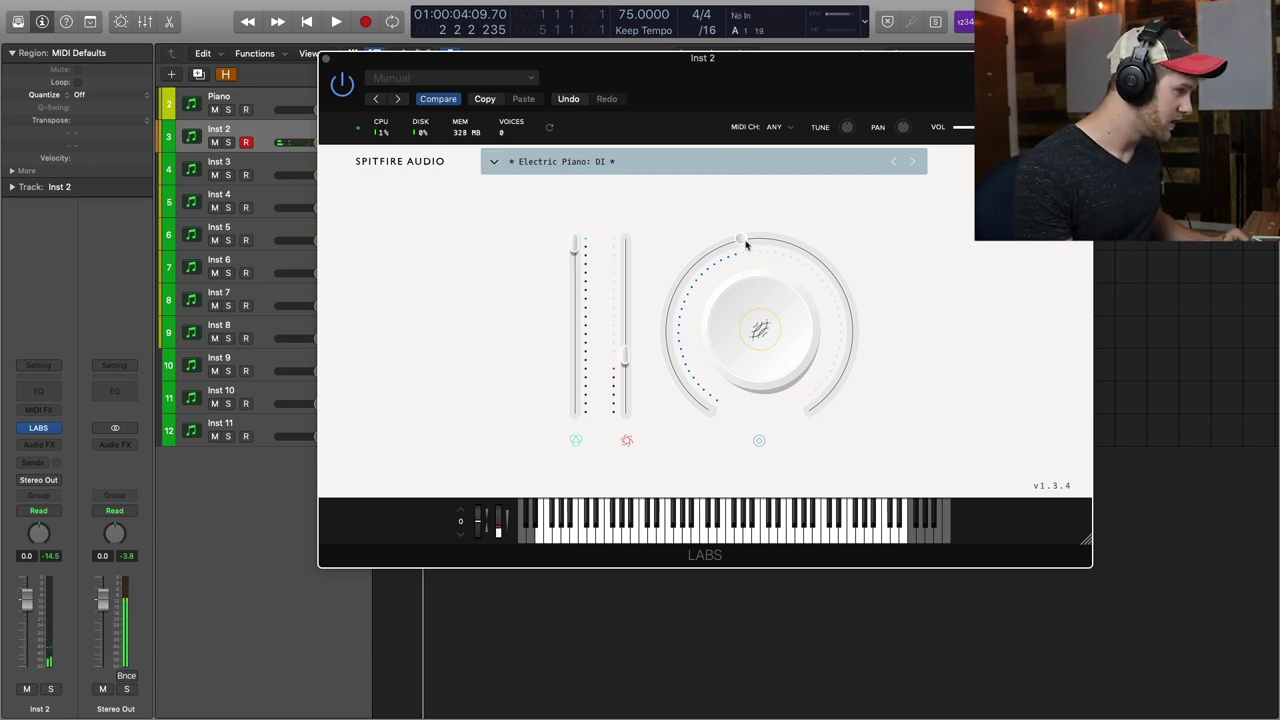
pyautogui.click(327, 58)
# Place the playhead at bar 6, record the electric piano part there, and name its track E Piano
pyautogui.click(548, 100)
pyautogui.click(541, 80)
pyautogui.click(562, 212)
pyautogui.doubleClick(280, 134)
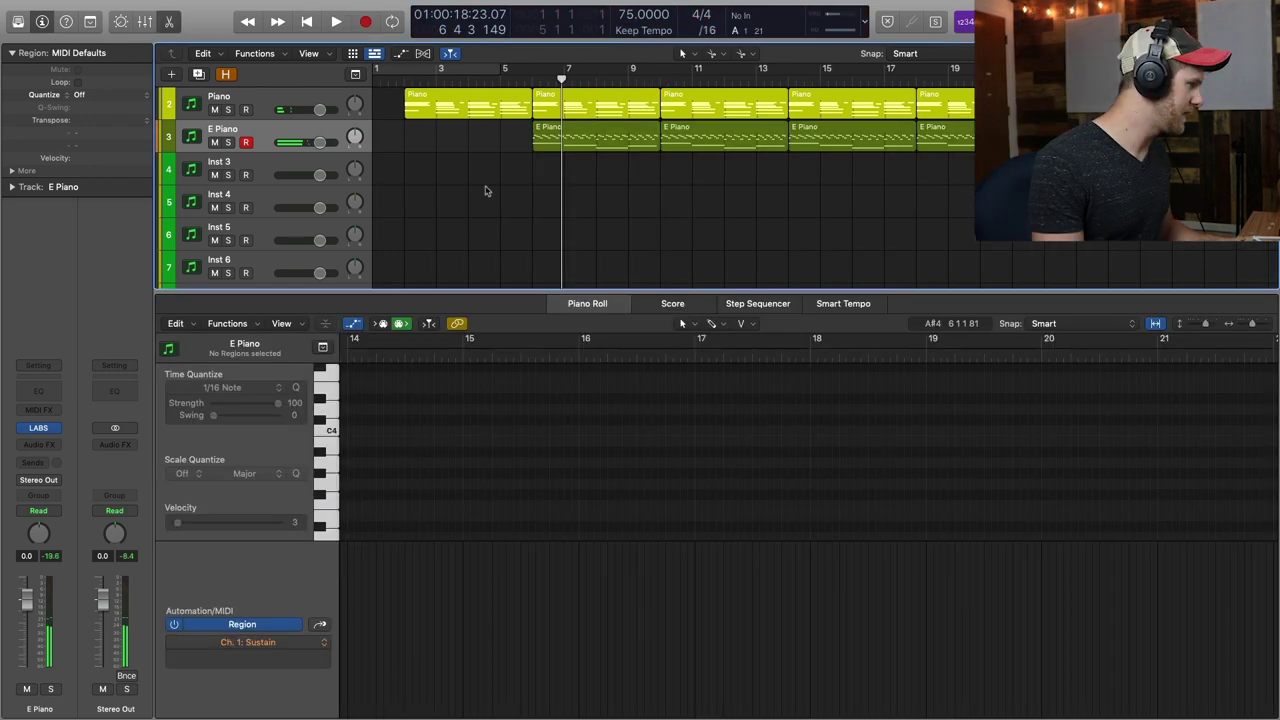
# Open LABS on the Inst 3 track and load Frozen Strings: Harmonic Violin from the Strings category
pyautogui.click(491, 180)
pyautogui.click(42, 428)
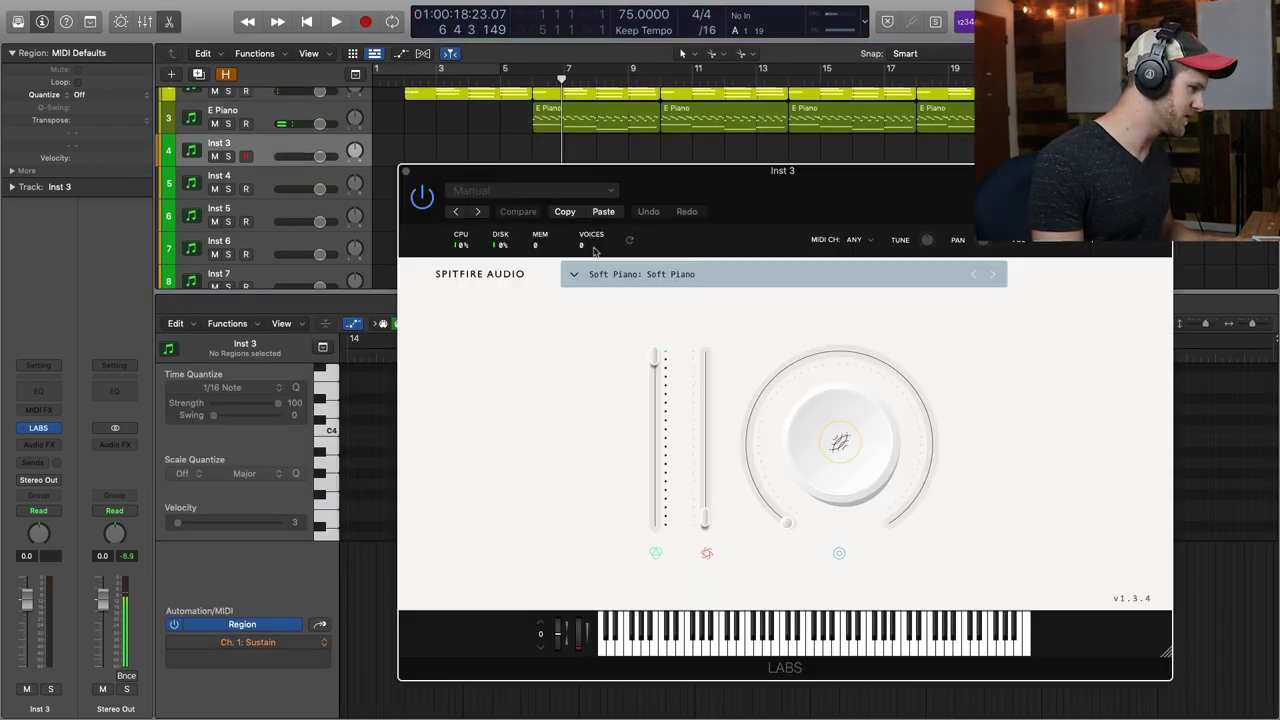
pyautogui.moveTo(711, 205); pyautogui.dragTo(651, 59)
pyautogui.click(559, 130)
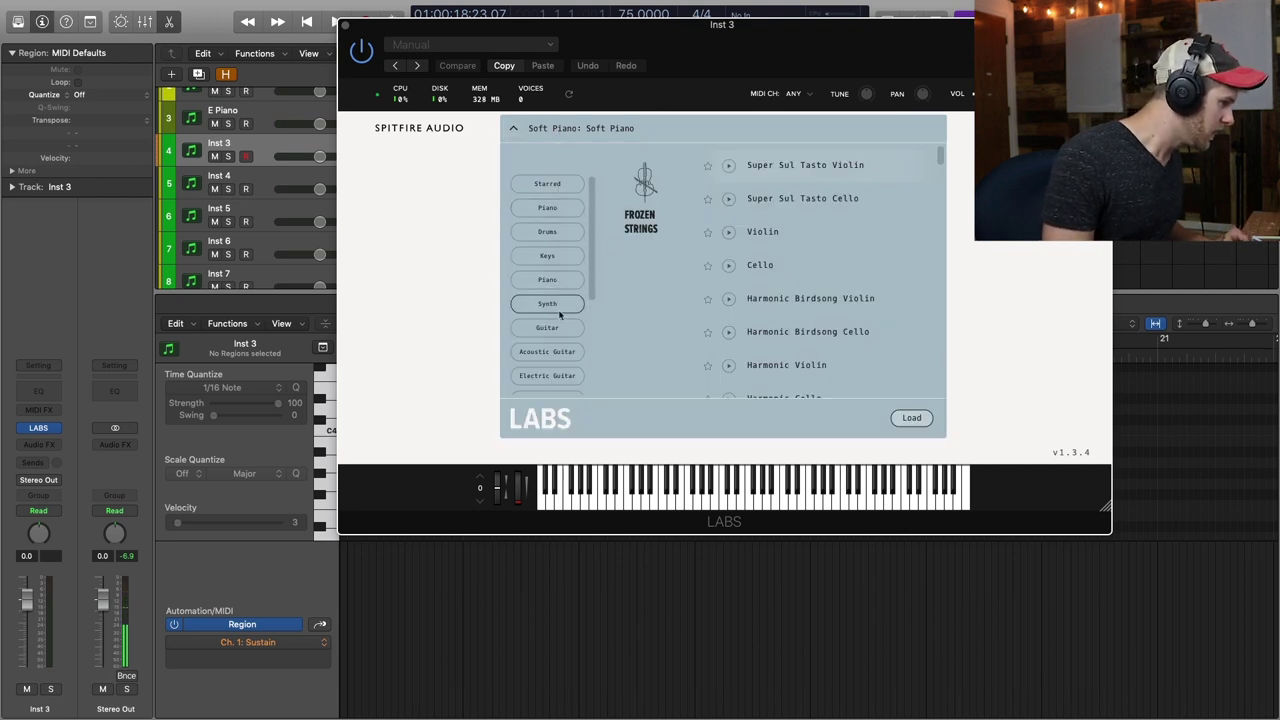
pyautogui.moveTo(592, 275); pyautogui.dragTo(591, 346)
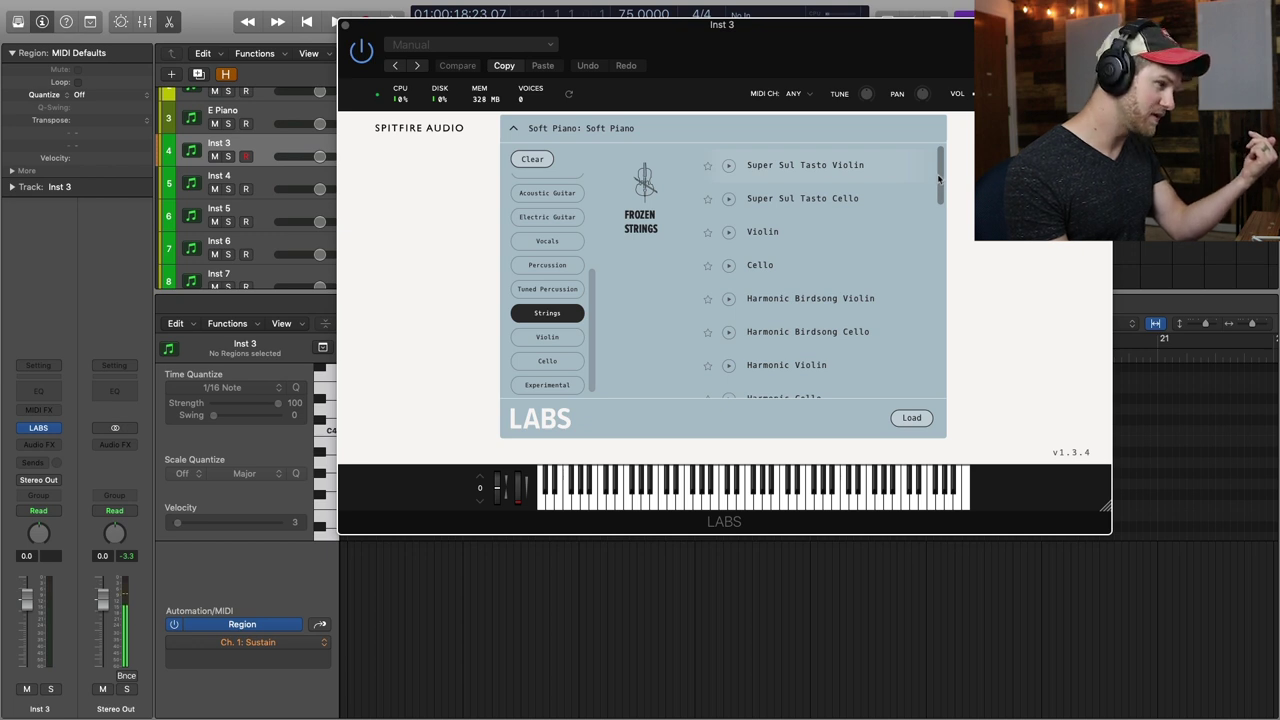
pyautogui.scroll(-4, 938, 190)
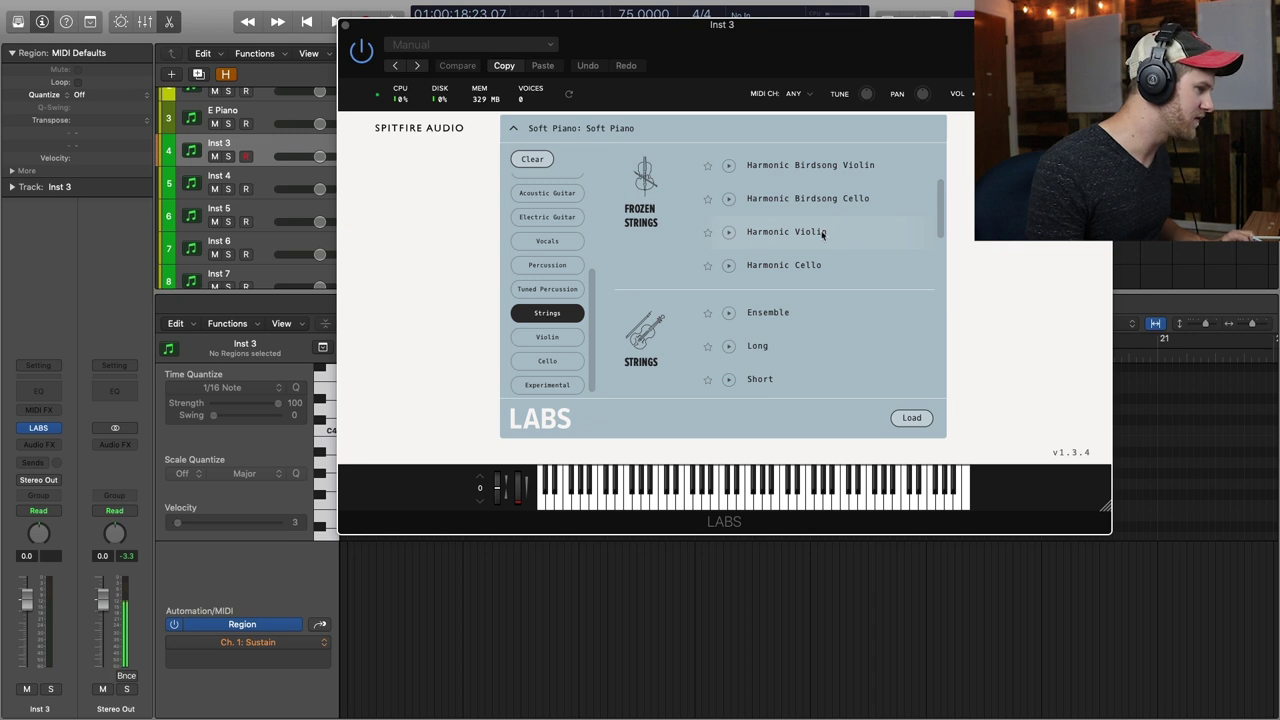
pyautogui.doubleClick(823, 233)
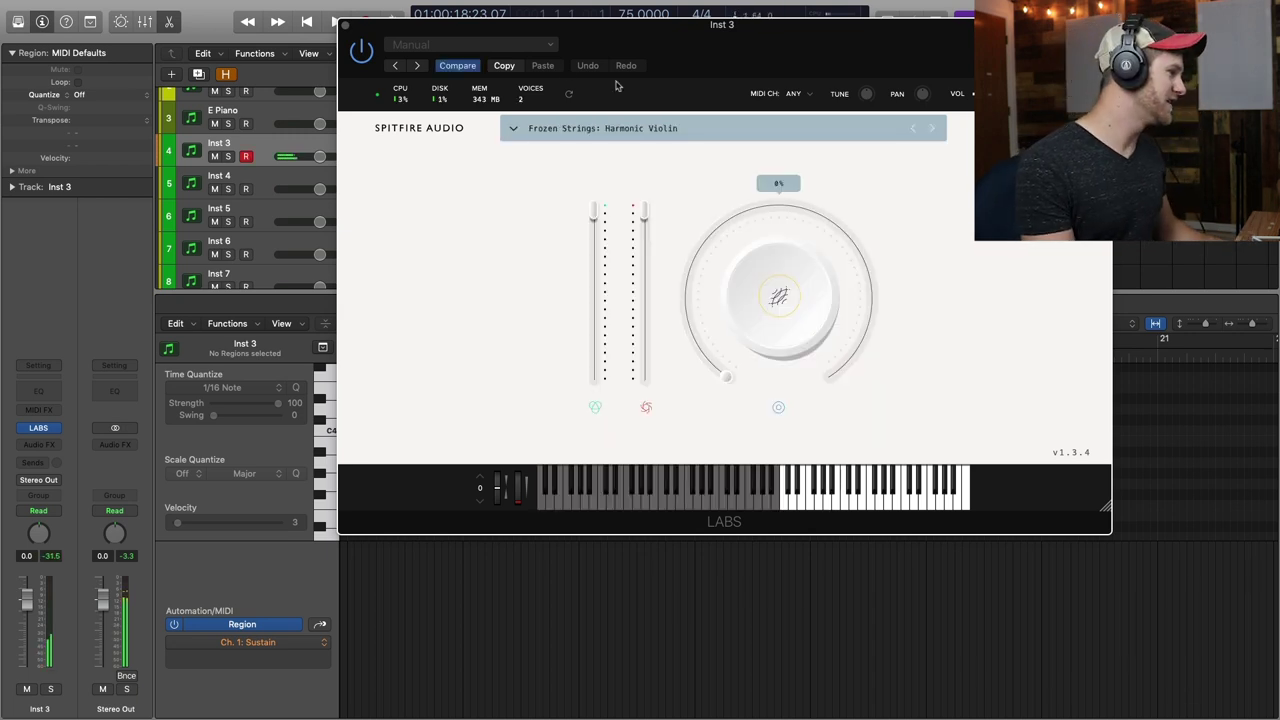
# Record a sustained violin part on Inst 3 from bar 2 and name its track harmonic Violin
pyautogui.click(346, 25)
pyautogui.press('Return')
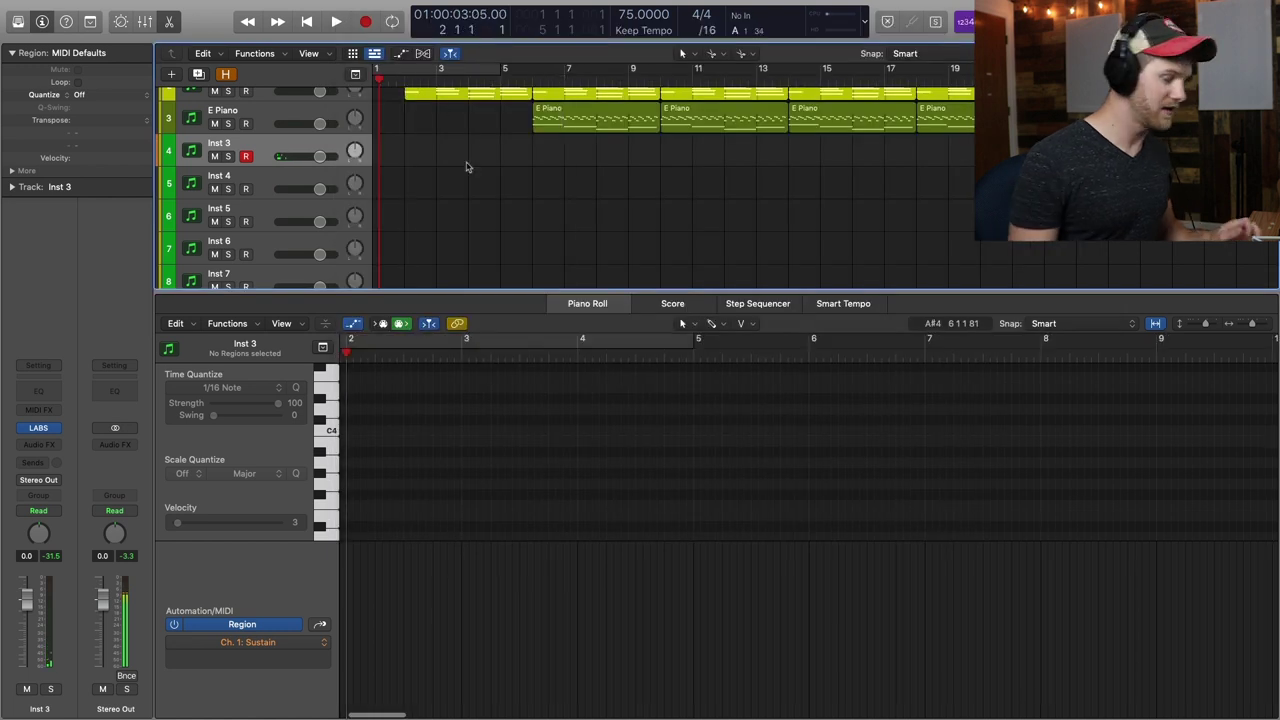
pyautogui.press('space')
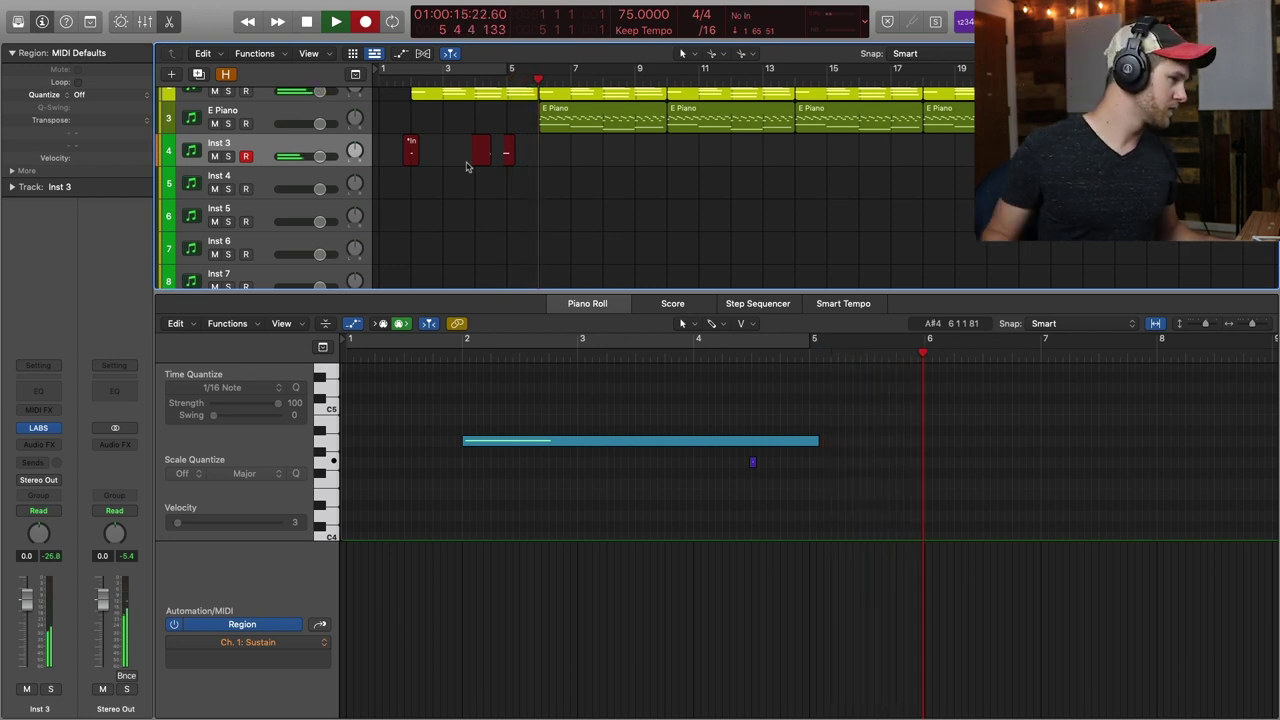
pyautogui.press('space')
pyautogui.click(485, 161)
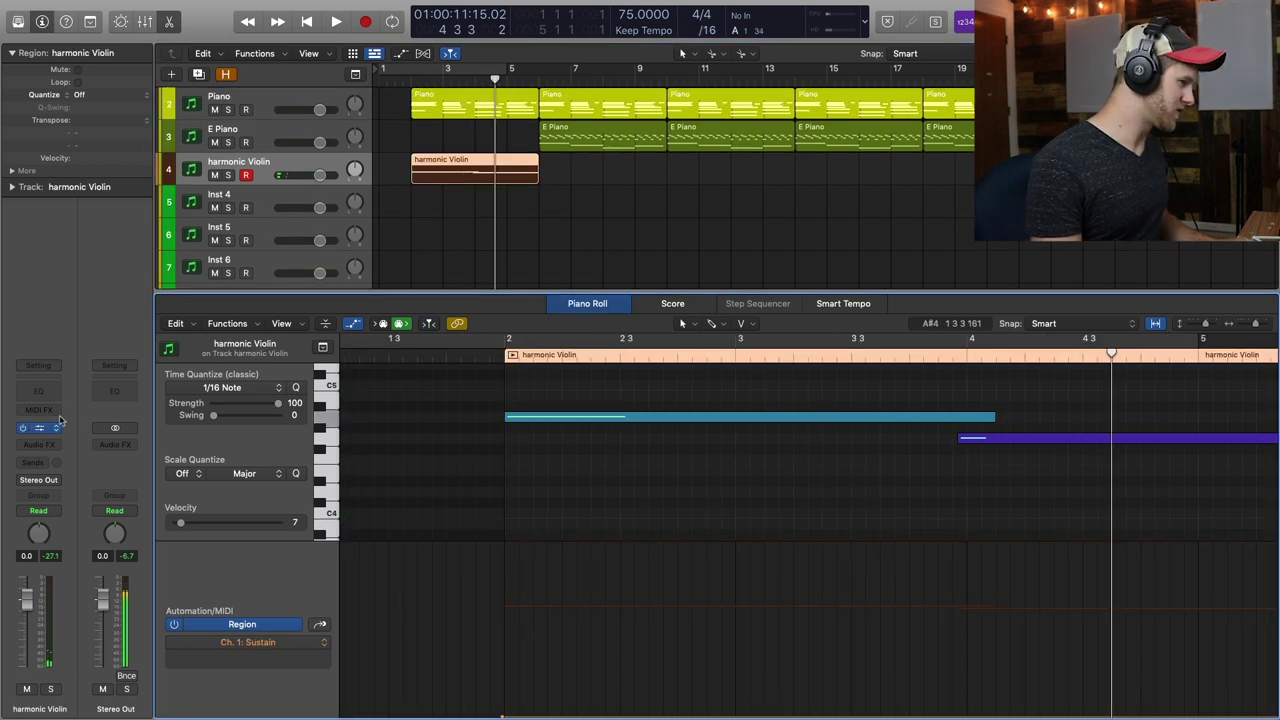
# Change the harmonic Violin track's LABS preset to Frozen Strings: Violin and close the plug-in
pyautogui.click(38, 428)
pyautogui.click(601, 140)
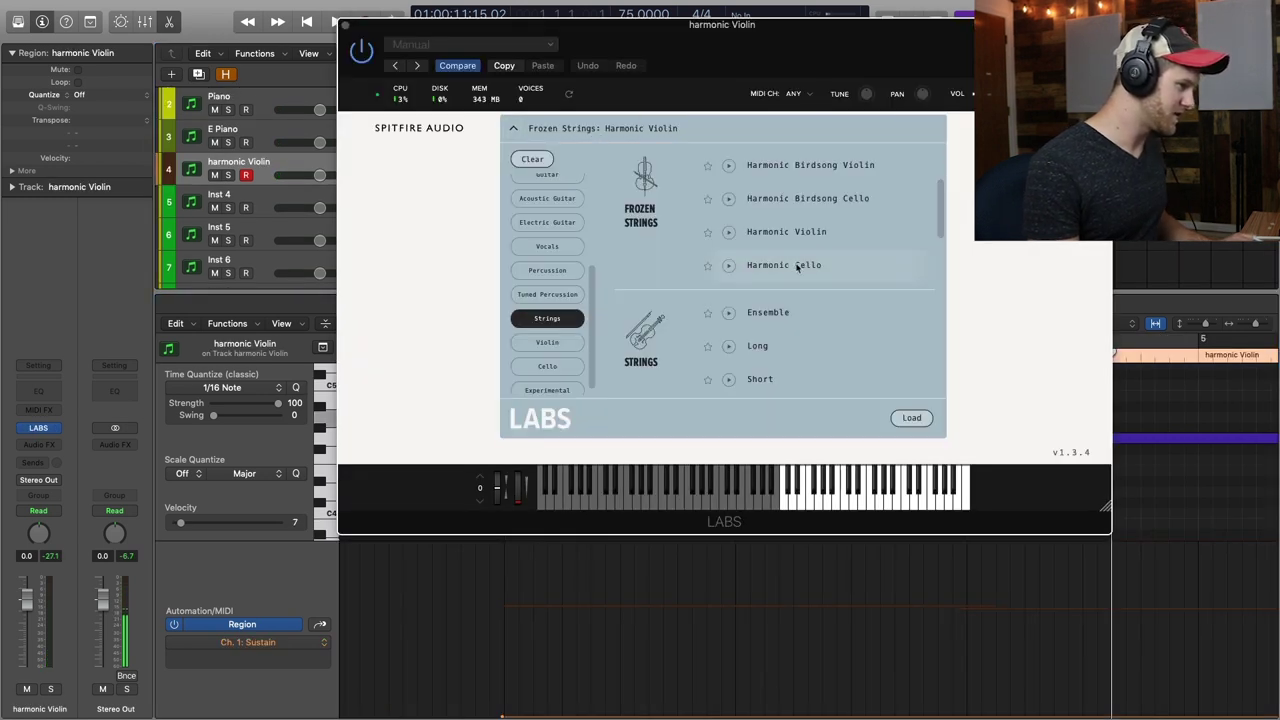
pyautogui.scroll(-6, 800, 303)
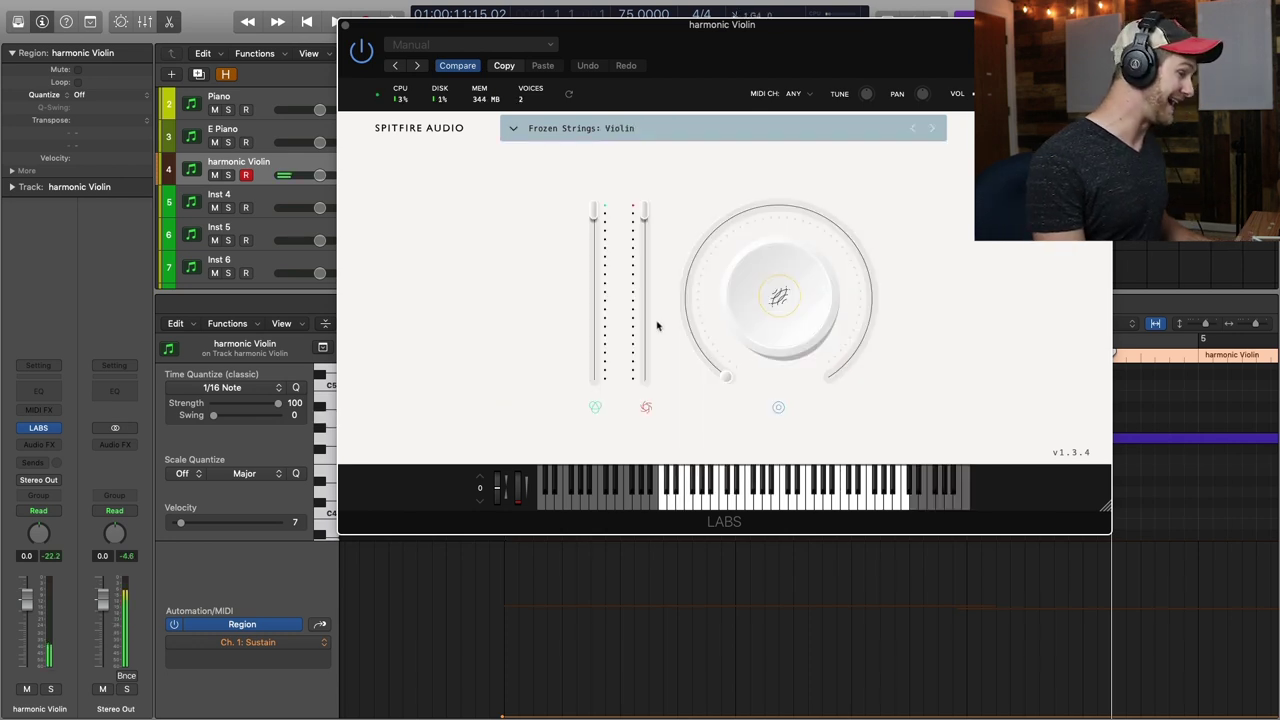
pyautogui.click(346, 25)
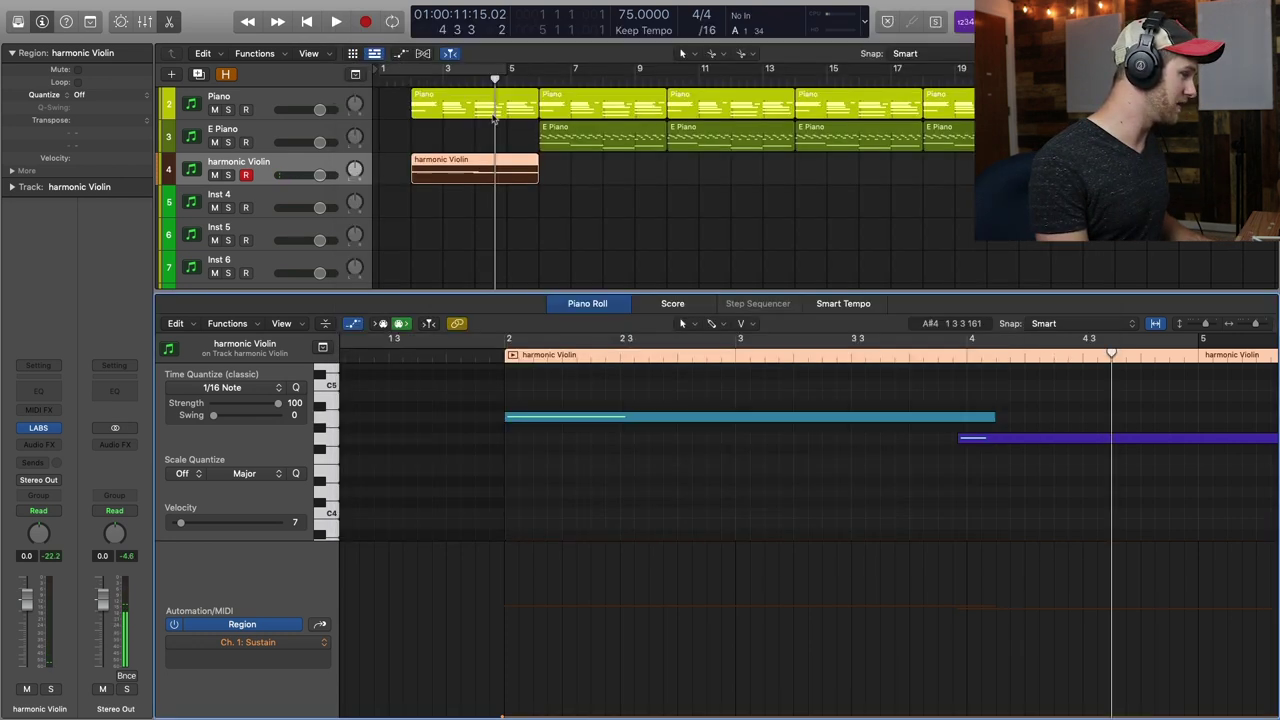
# Play the arrangement from bar 2 to hear the violin region with the piano
pyautogui.doubleClick(410, 79)
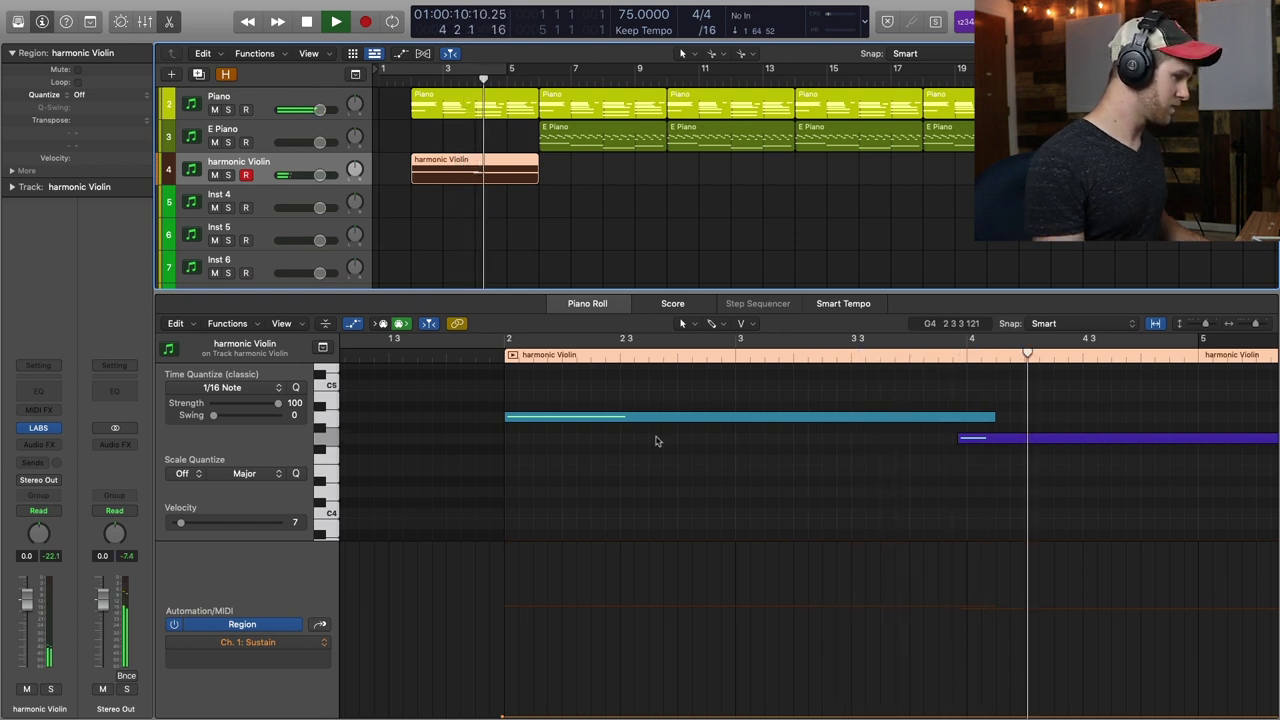
pyautogui.click(571, 217)
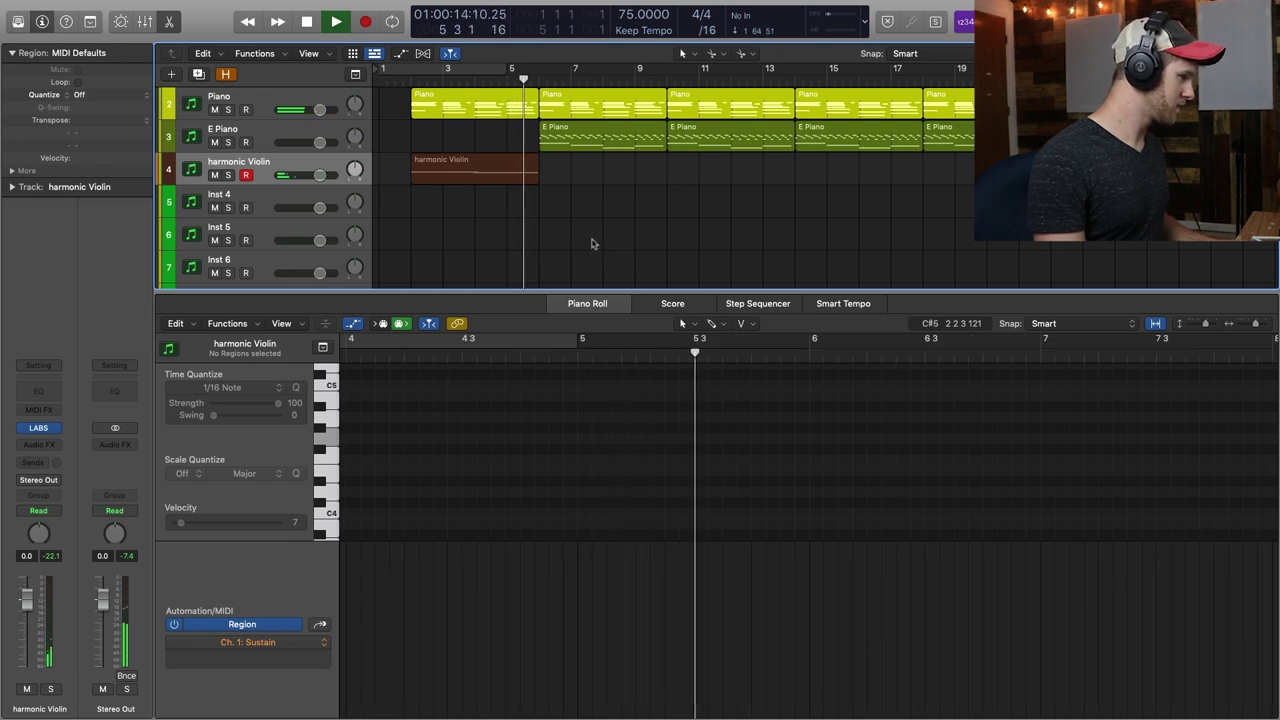
pyautogui.press('space')
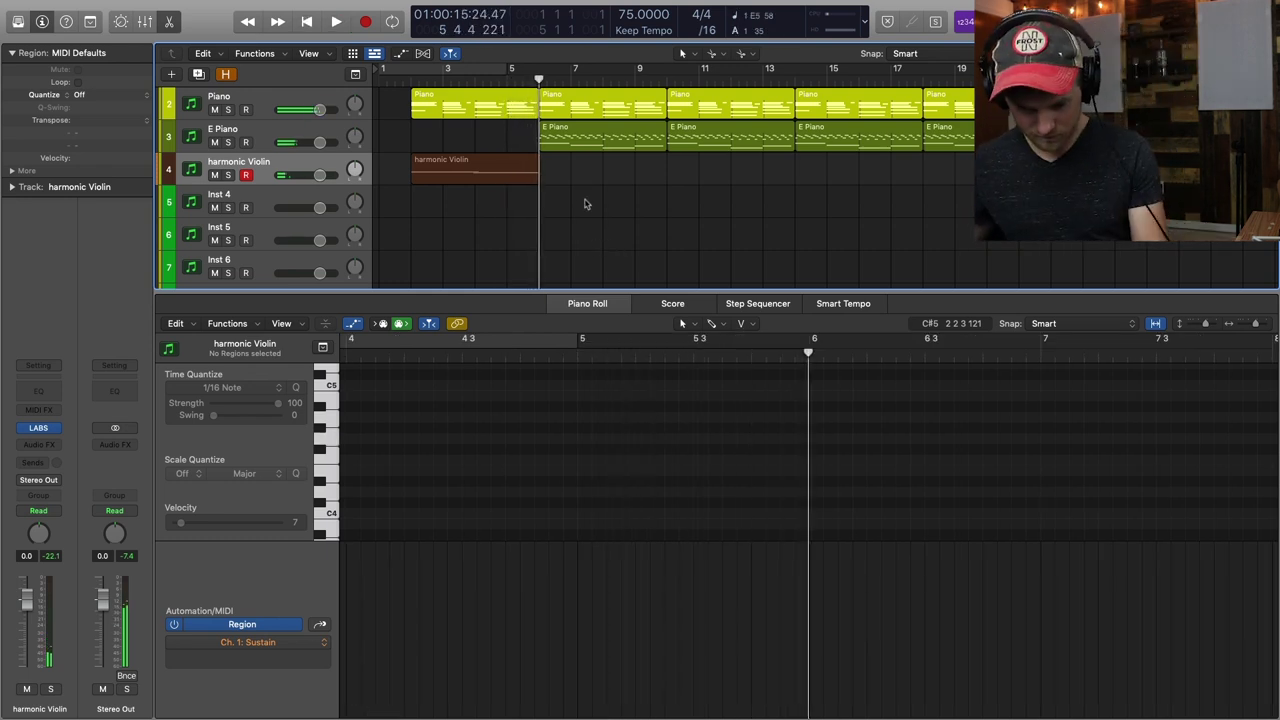
# Record a further violin melody from bar 6 on the harmonic Violin track and close the note editor
pyautogui.press('.')
pyautogui.press(',')
pyautogui.press(',')
pyautogui.press('.')
pyautogui.press('r')
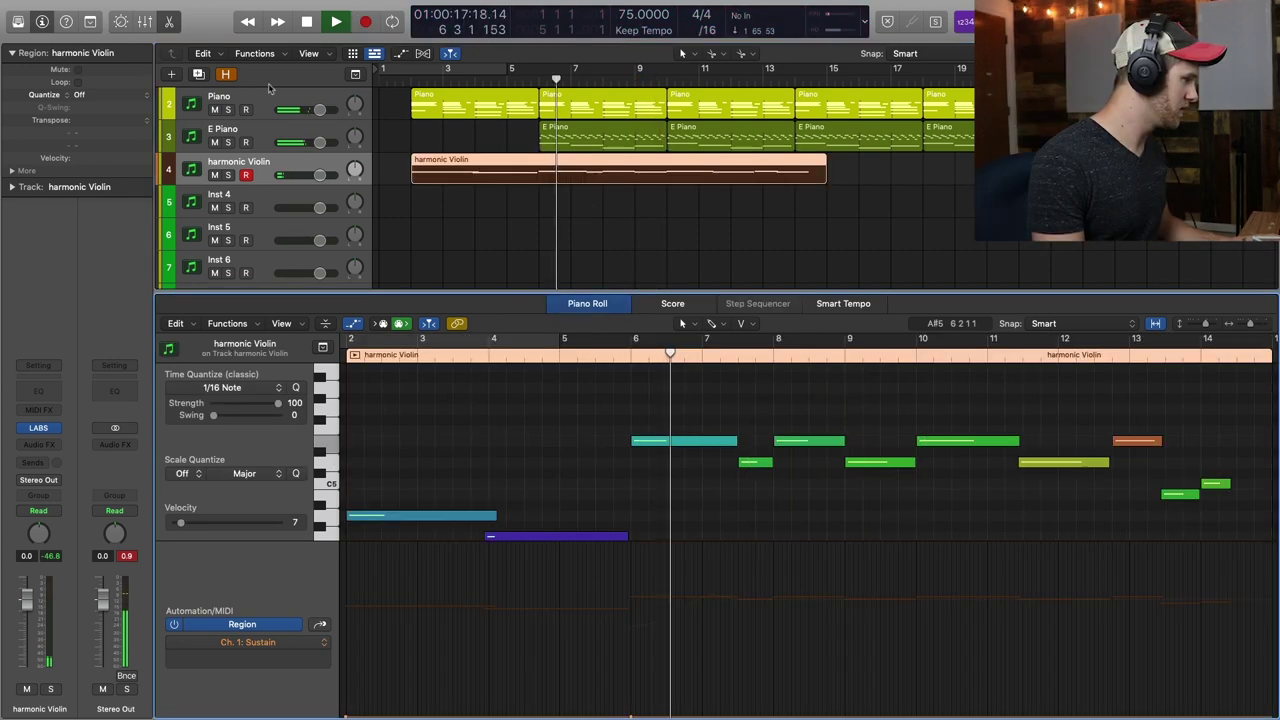
pyautogui.press('space')
pyautogui.press('p')
pyautogui.click(303, 166)
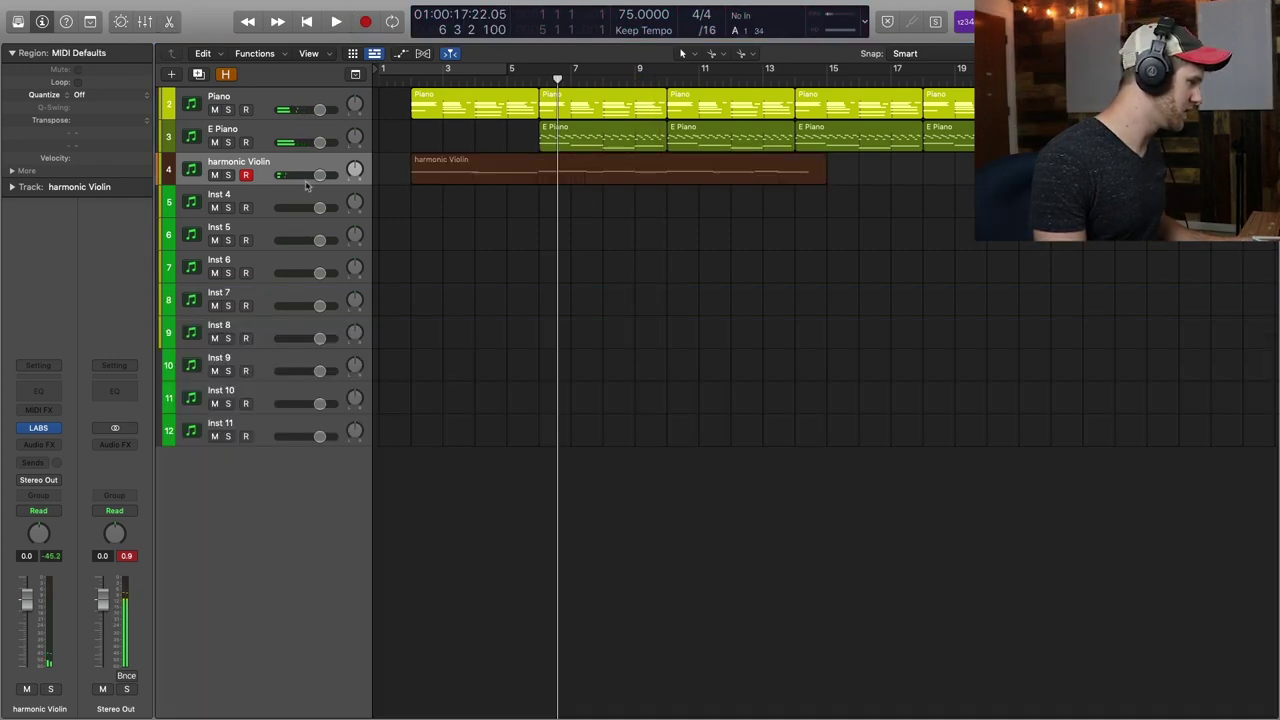
# Load the Drums preset in LABS on the Inst 4 track, try it, and close the plug-in
pyautogui.click(290, 197)
pyautogui.click(43, 431)
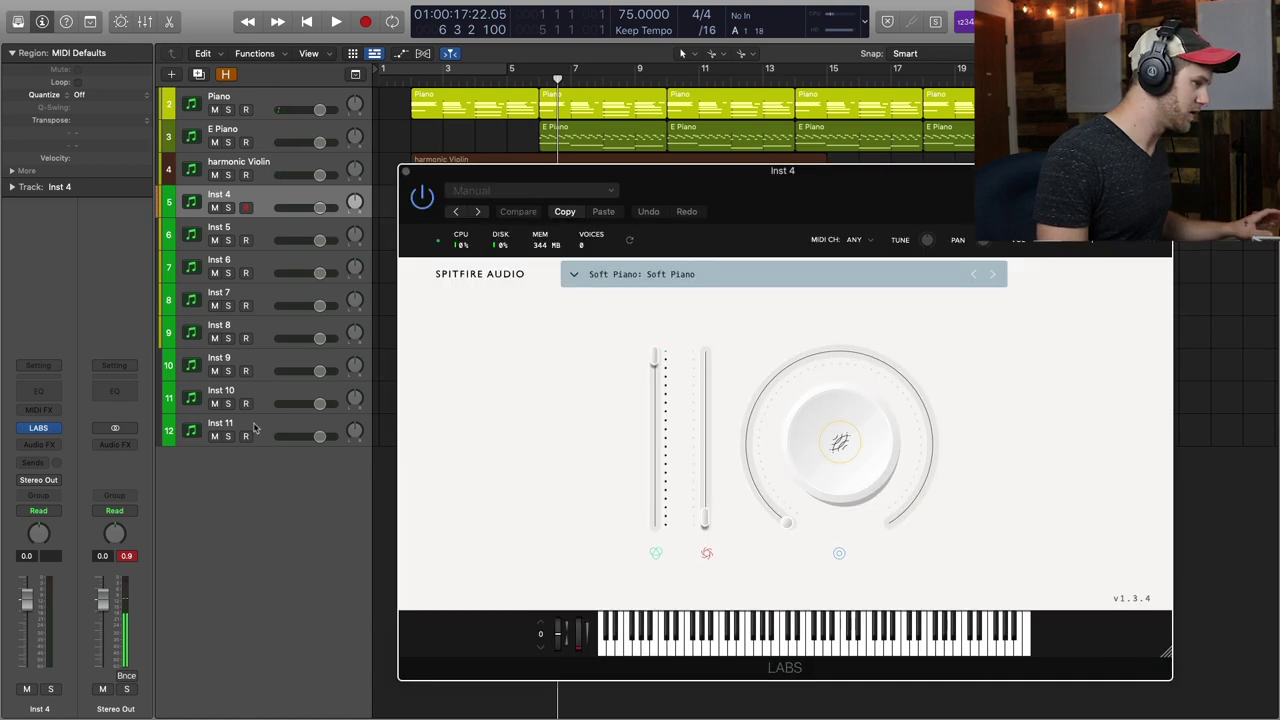
pyautogui.moveTo(735, 222); pyautogui.dragTo(652, 109)
pyautogui.click(543, 169)
pyautogui.click(726, 206)
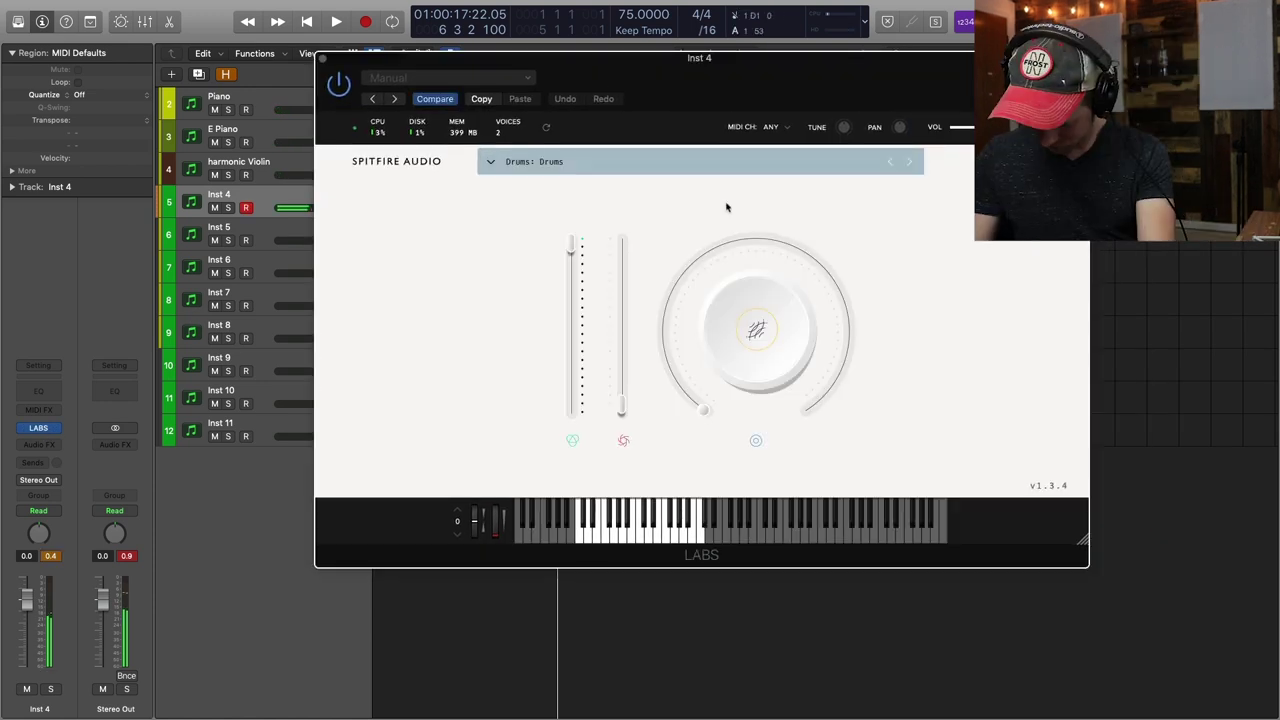
pyautogui.click(322, 58)
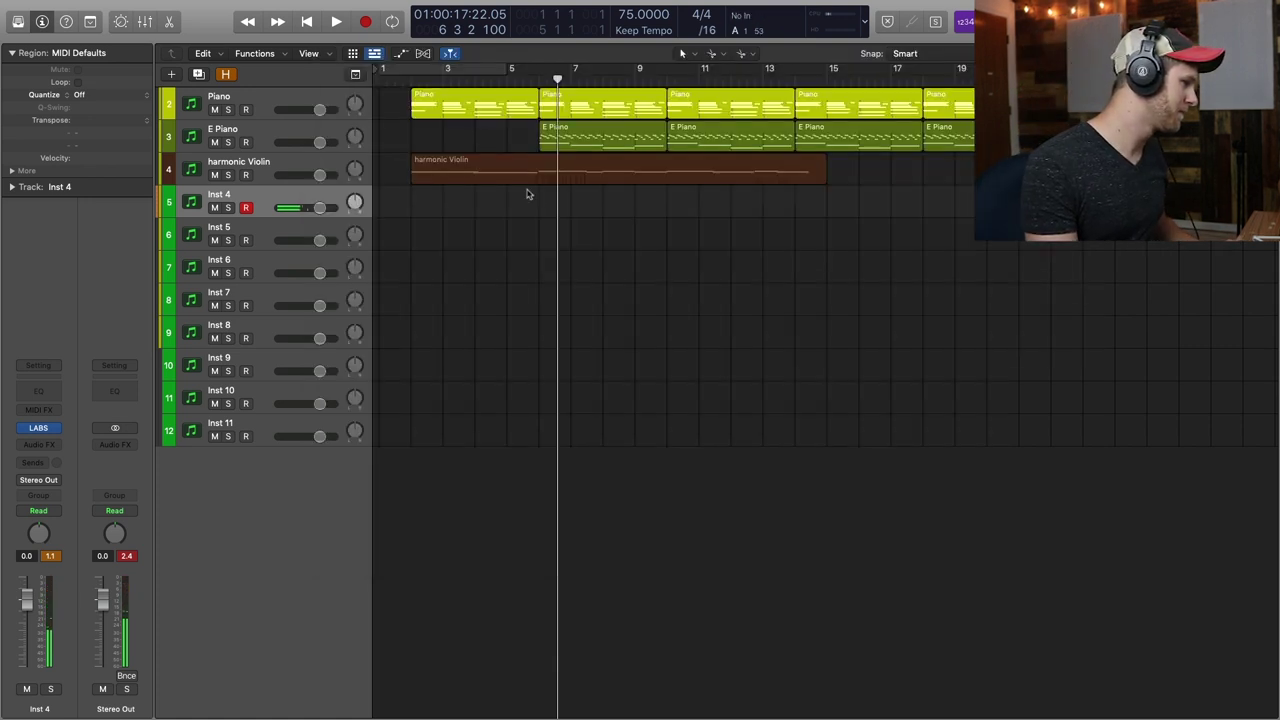
# Replace the Inst 4 sound with Frozen Strings: Super Sul Tasto Cello from the Cello category in LABS
pyautogui.click(41, 430)
pyautogui.click(513, 158)
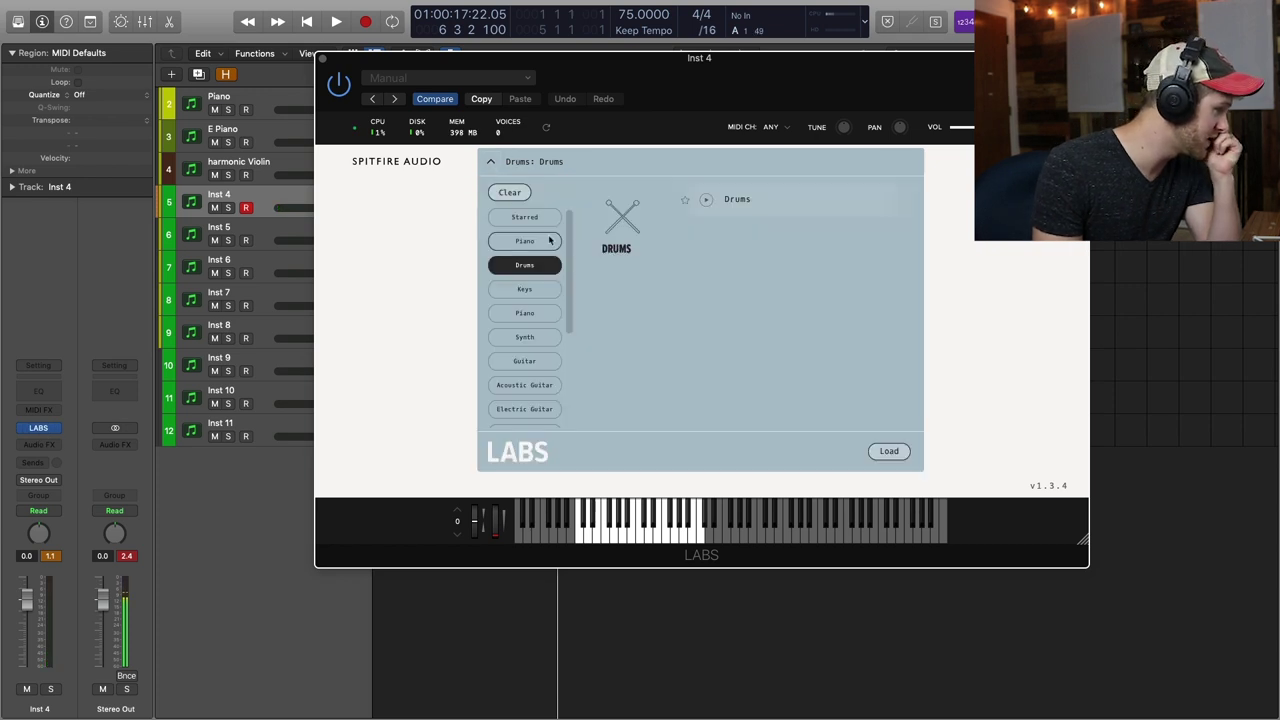
pyautogui.click(534, 266)
pyautogui.scroll(-5, 571, 320)
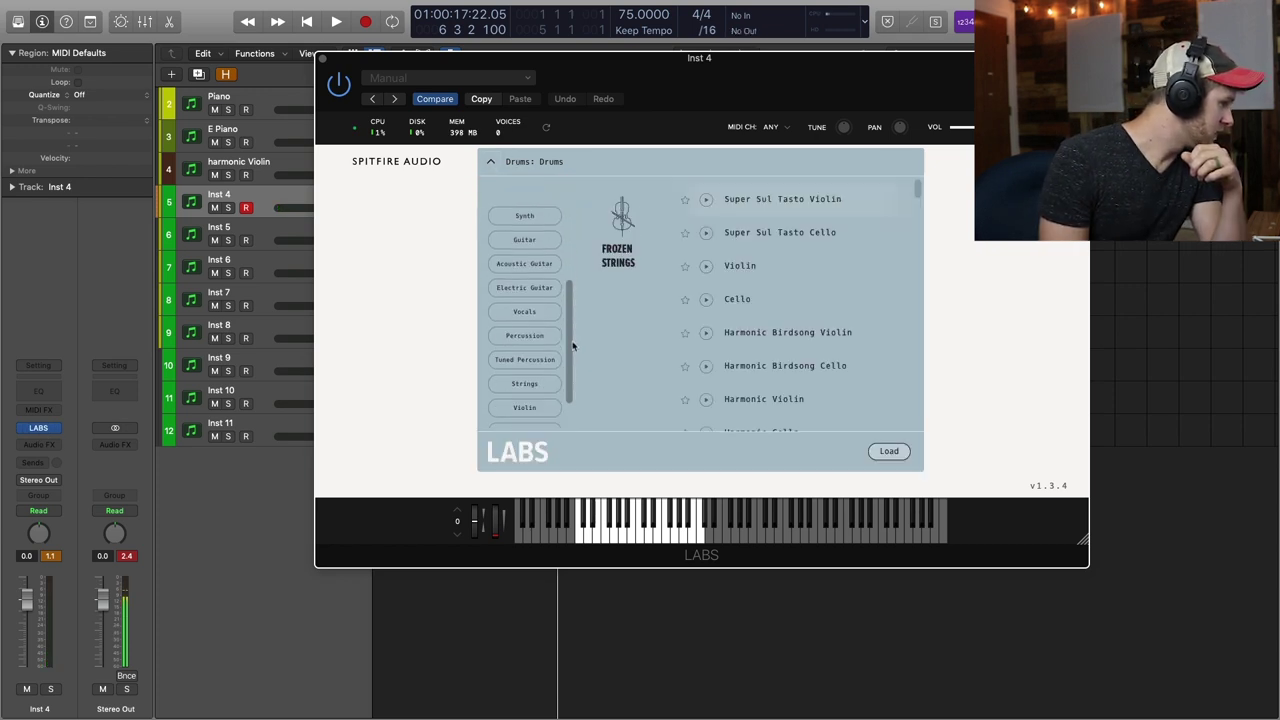
pyautogui.click(525, 399)
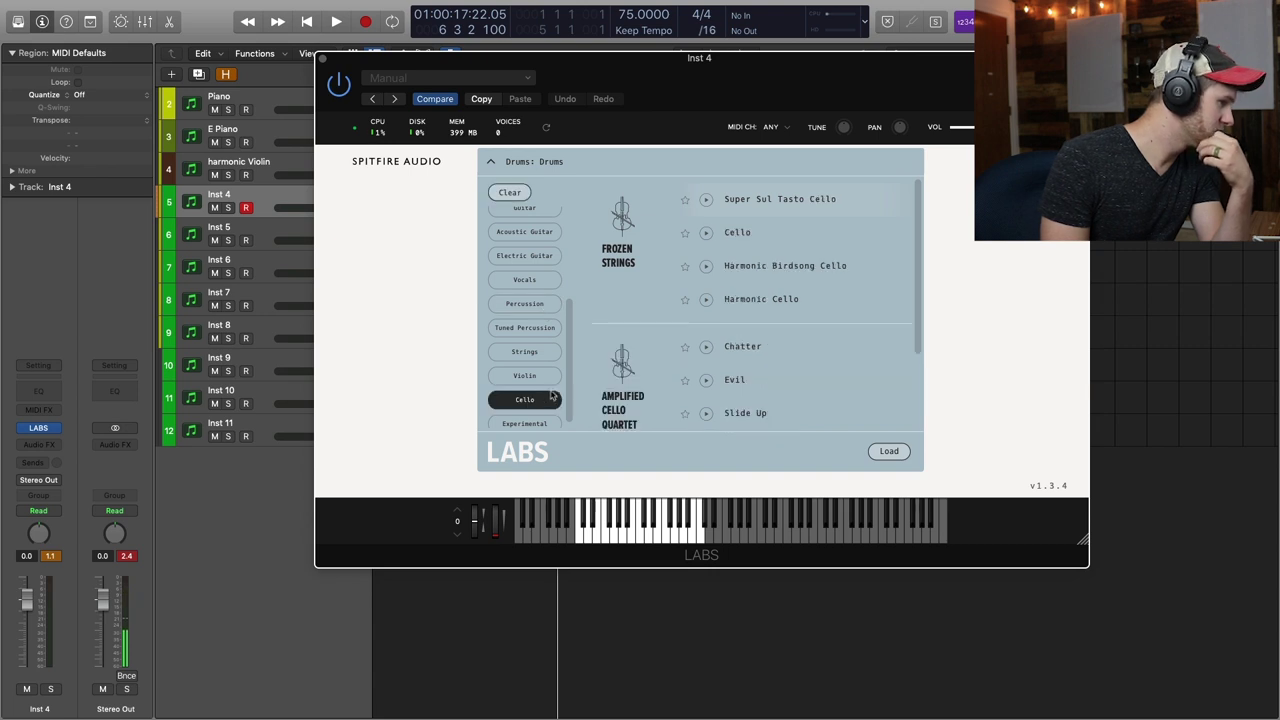
pyautogui.doubleClick(785, 200)
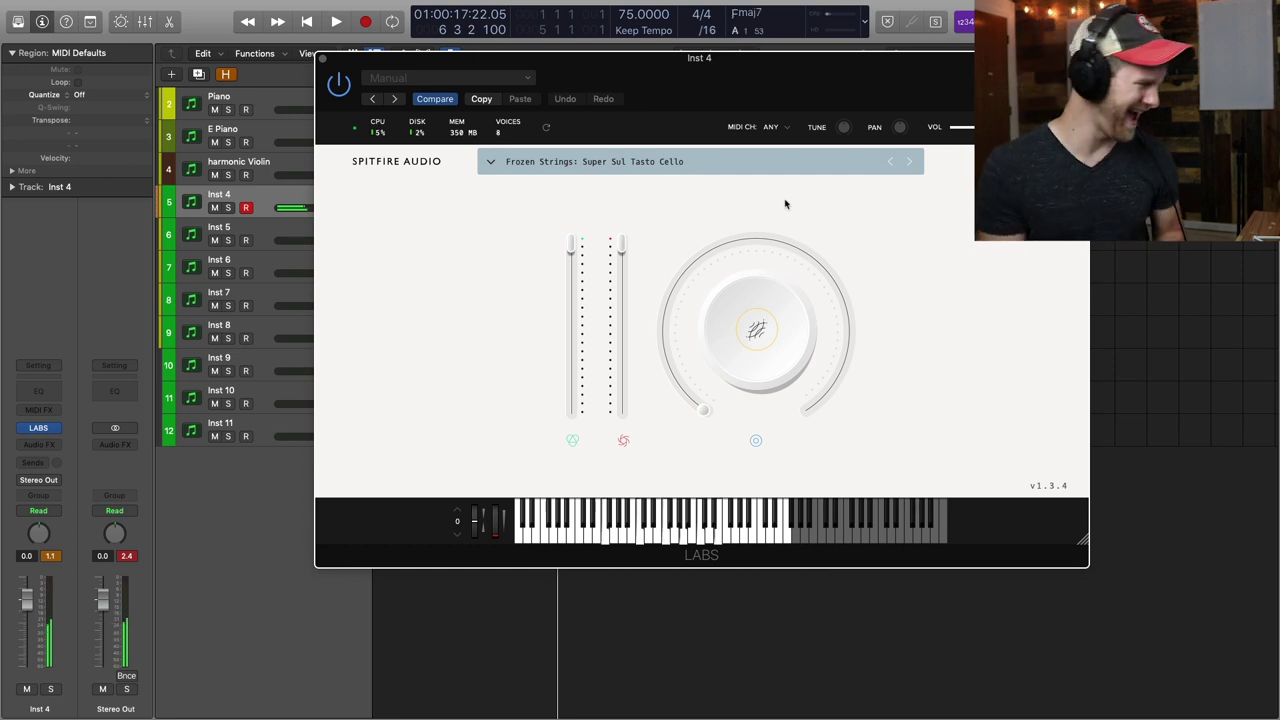
# Mute the harmonic Violin track and record a cello part on Inst 4 from bar 2 to bar 10
pyautogui.click(322, 58)
pyautogui.press('Return')
pyautogui.click(214, 175)
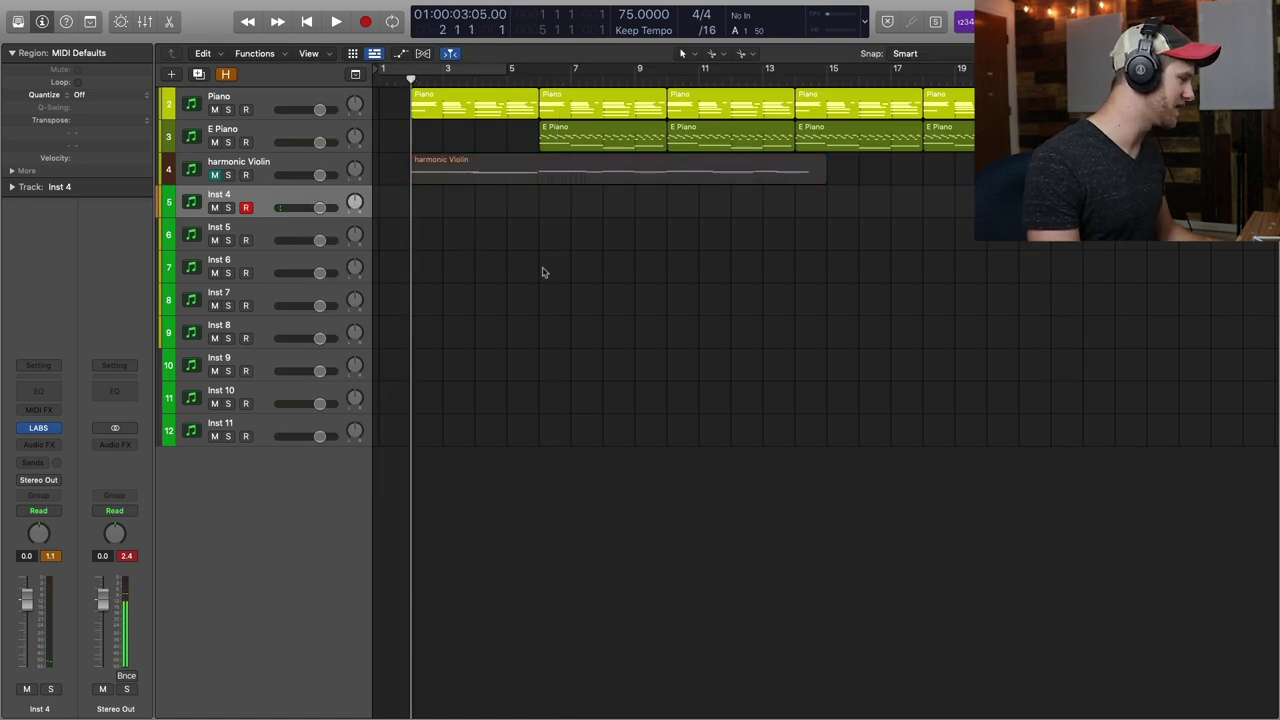
pyautogui.press('r')
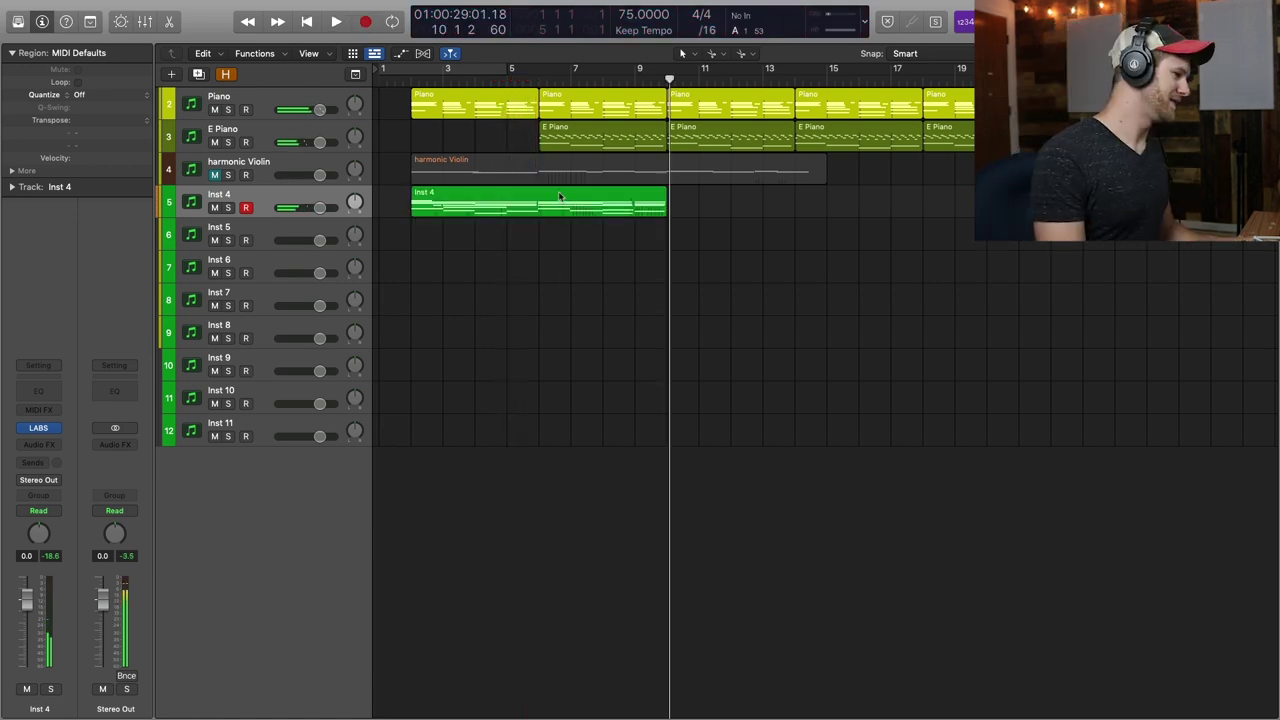
# Split the Inst 4 cello region at bar 6 and copy its second half to bars 10 and 14
pyautogui.doubleClick(560, 197)
pyautogui.click(540, 83)
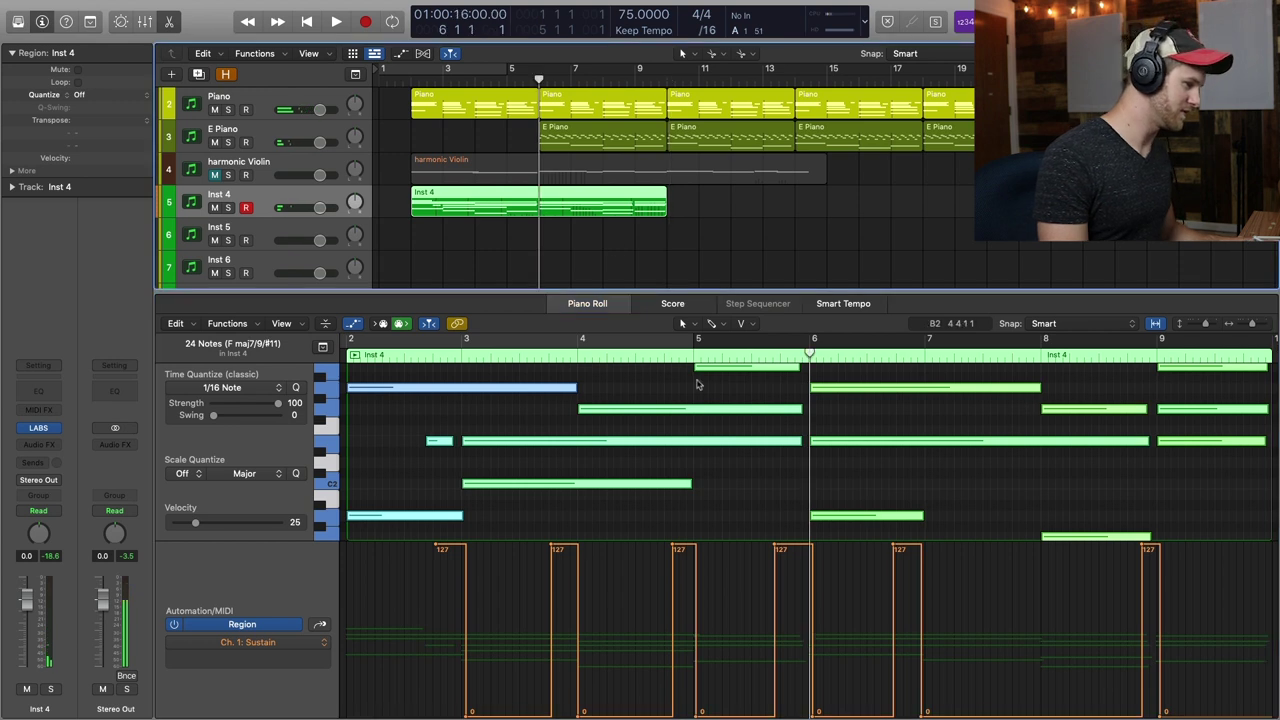
pyautogui.scroll(2, 756, 379)
pyautogui.keyDown('super'); pyautogui.click(541, 211); pyautogui.keyUp('super')
pyautogui.moveTo(580, 197); pyautogui.dragTo(800, 208)
pyautogui.click(743, 240)
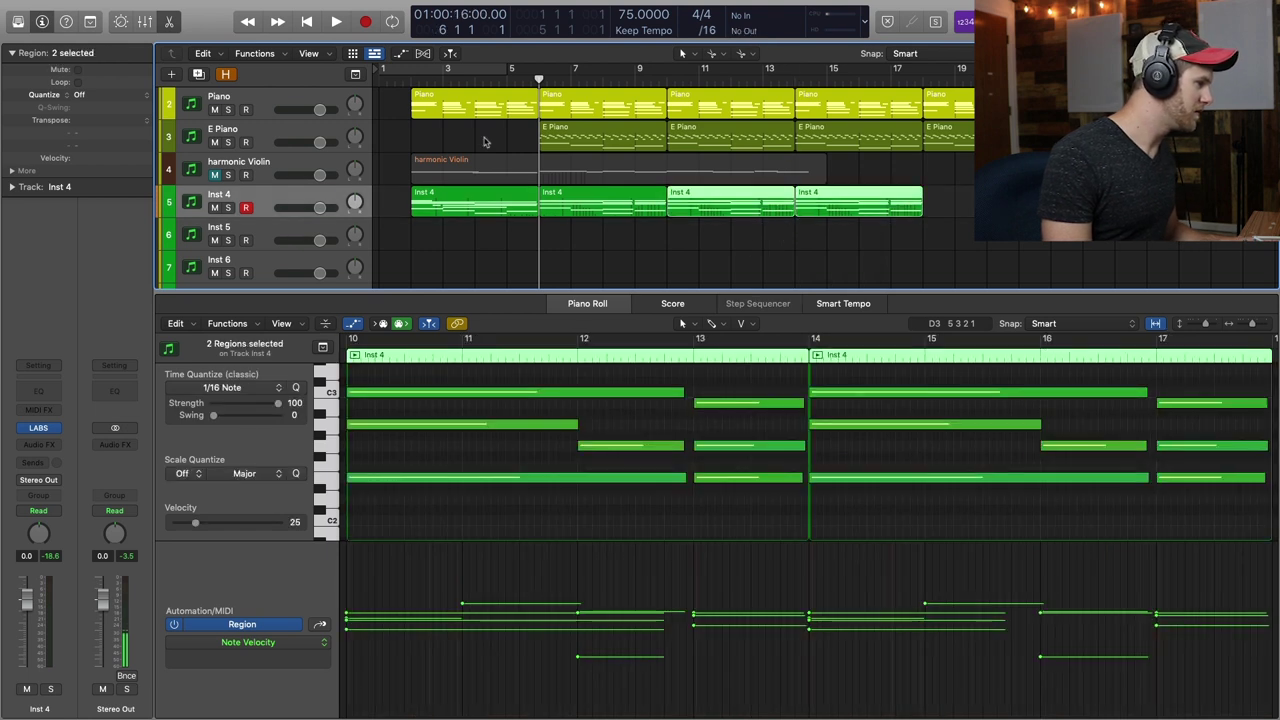
# Return the playhead to bar 2 and close the note editor
pyautogui.click(410, 74)
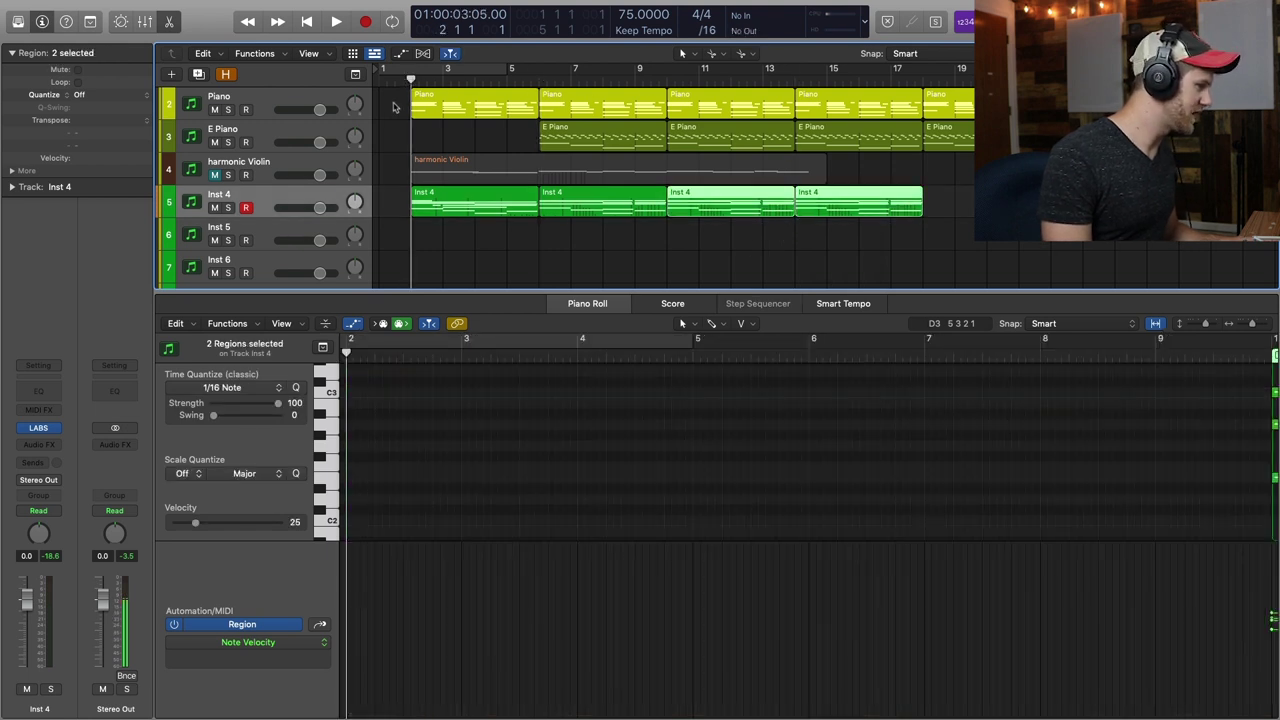
pyautogui.click(452, 137)
pyautogui.press('e')
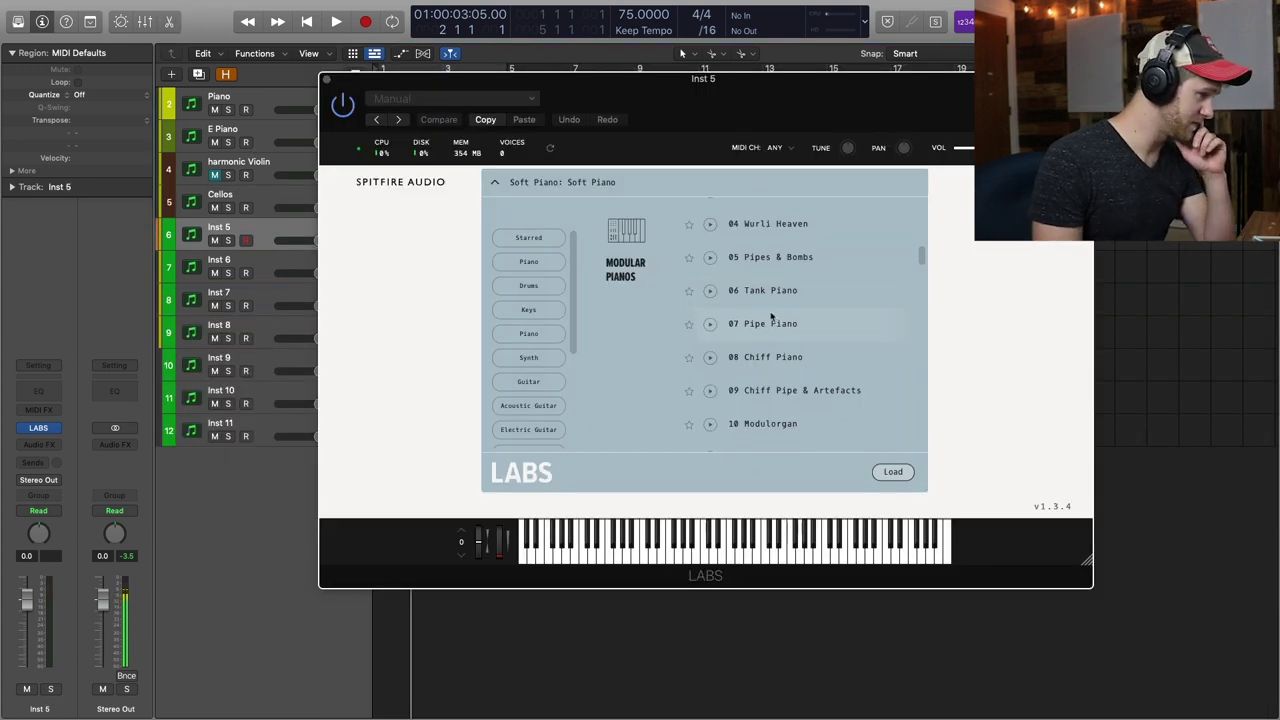
# Load the Modular Pianos: 06 Tank Piano sound on Inst 5 and raise its large dial to 59%
pyautogui.scroll(4, 770, 317)
pyautogui.scroll(-2, 770, 317)
pyautogui.scroll(-1, 770, 311)
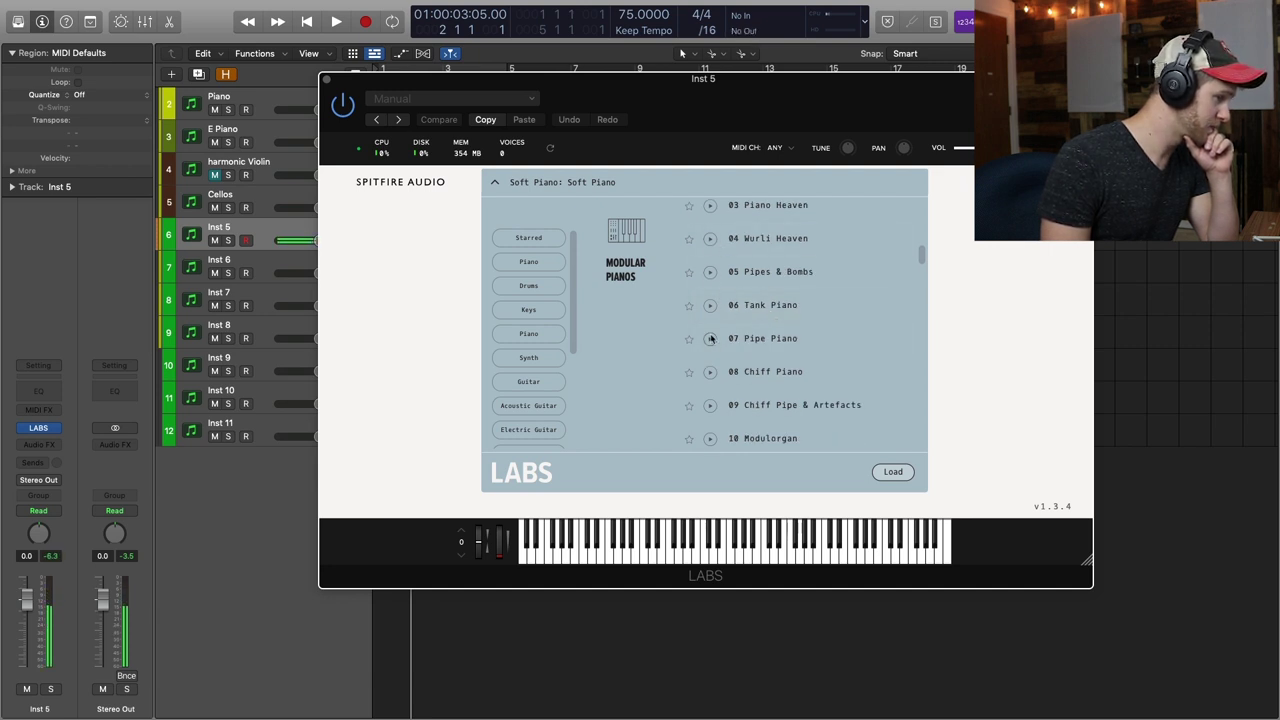
pyautogui.click(762, 306)
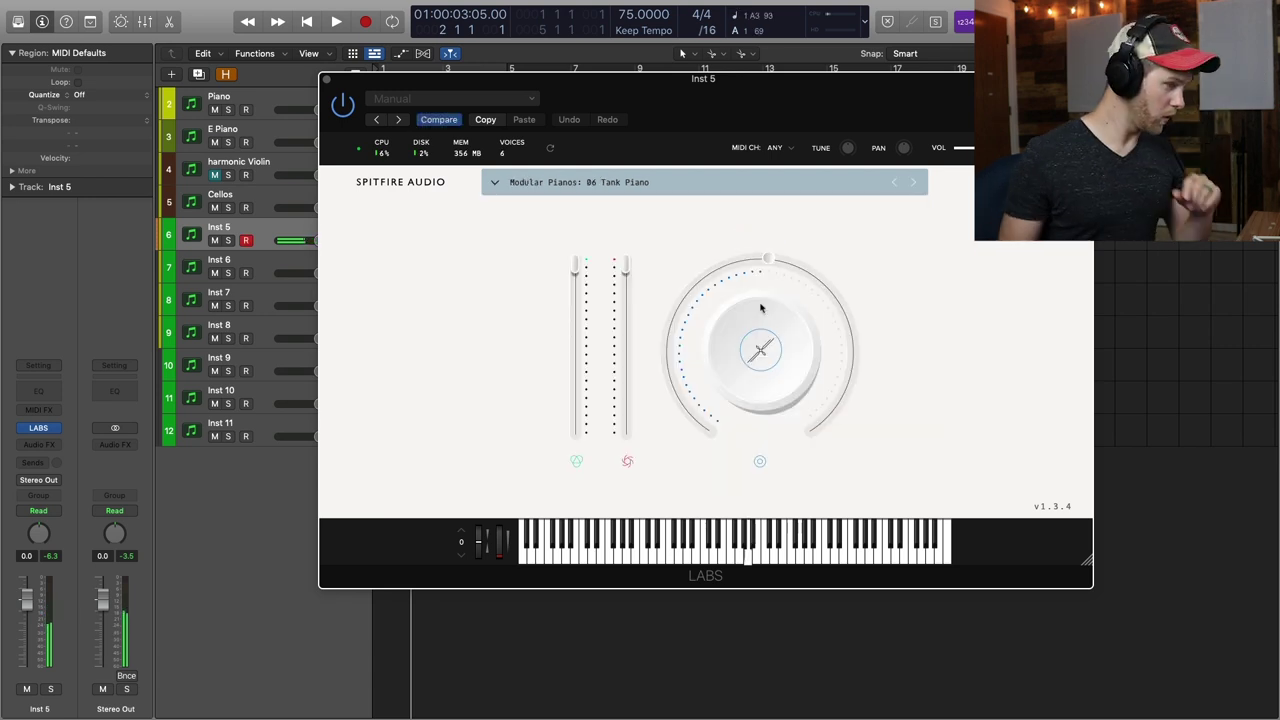
pyautogui.moveTo(771, 265); pyautogui.dragTo(799, 270)
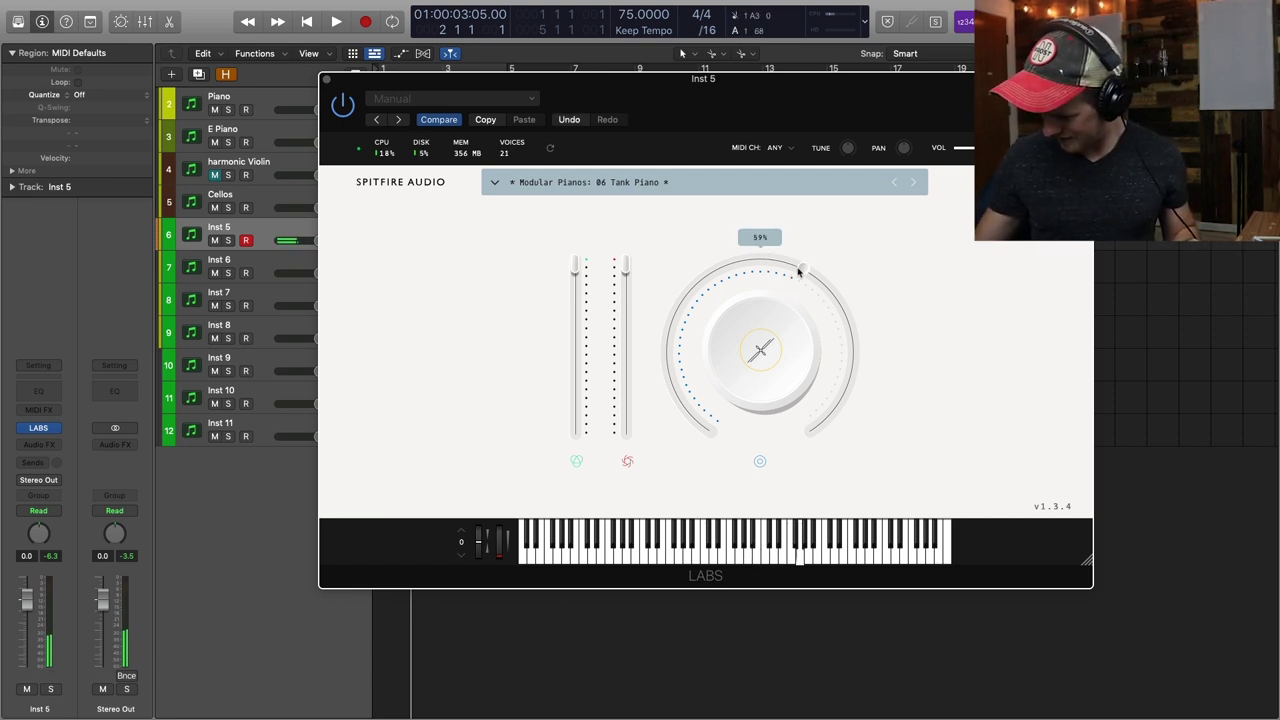
pyautogui.click(328, 80)
pyautogui.click(556, 79)
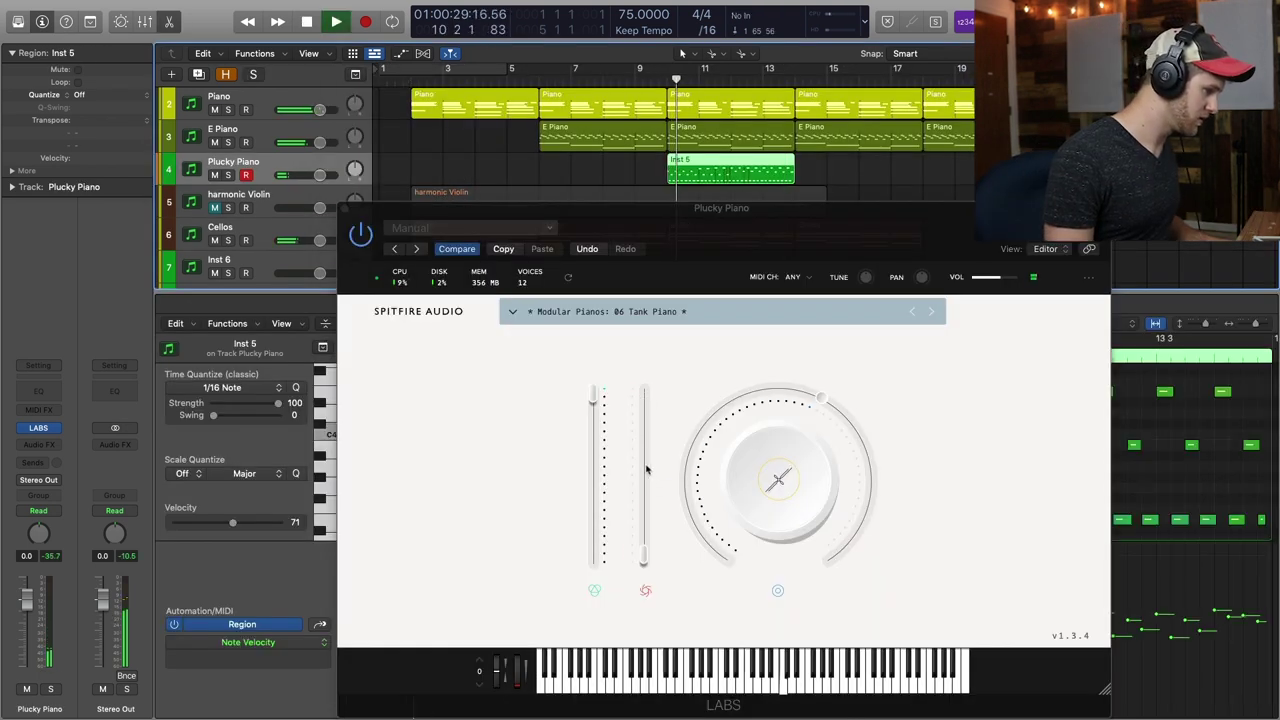
# Raise the second slider and slightly increase the output volume of Plucky Piano's instrument, and stop playback and hide its window
pyautogui.moveTo(646, 470); pyautogui.dragTo(643, 392)
pyautogui.moveTo(995, 284); pyautogui.dragTo(1006, 284)
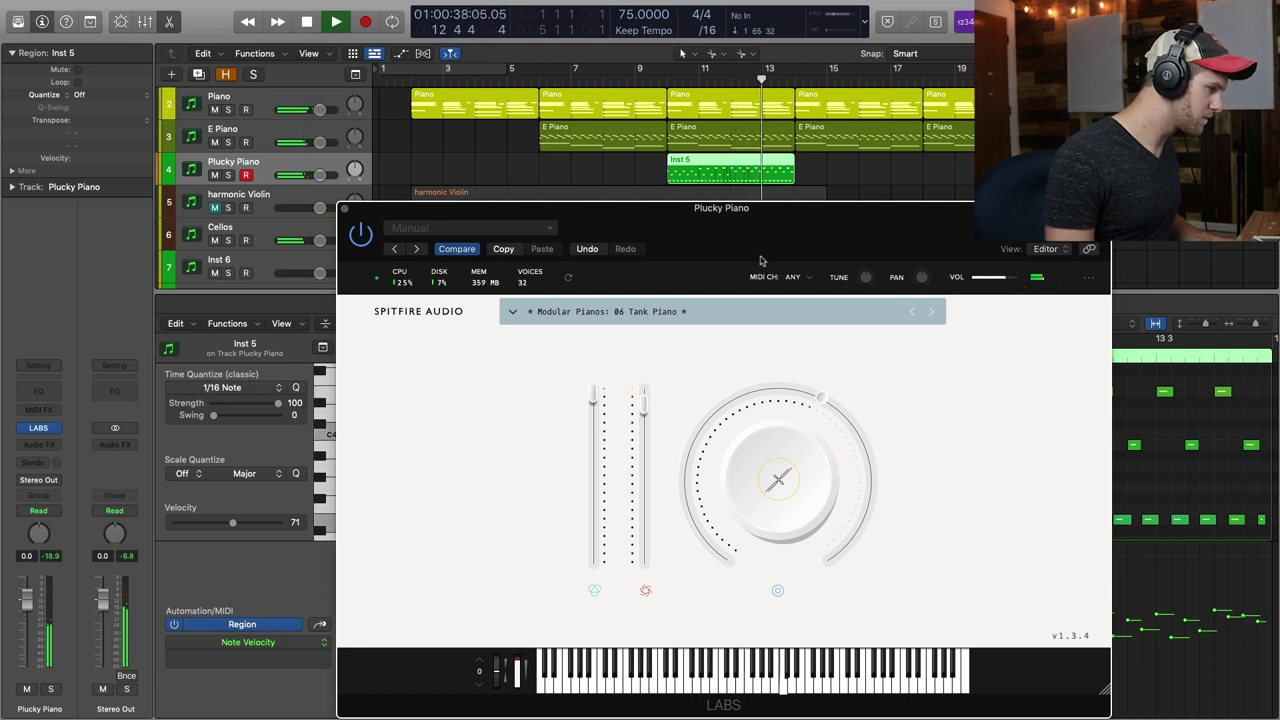
pyautogui.press('a')
pyautogui.click(292, 198)
pyautogui.click(437, 206)
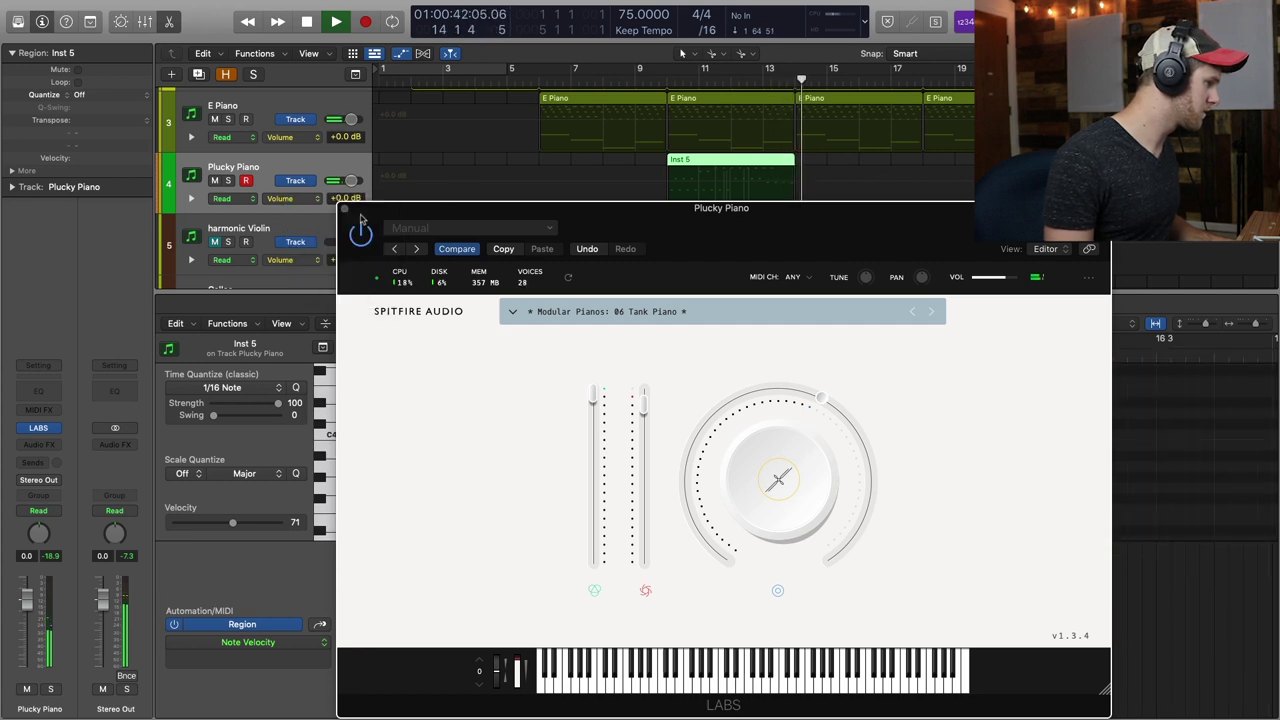
pyautogui.press('space')
pyautogui.press('v')
pyautogui.press('a')
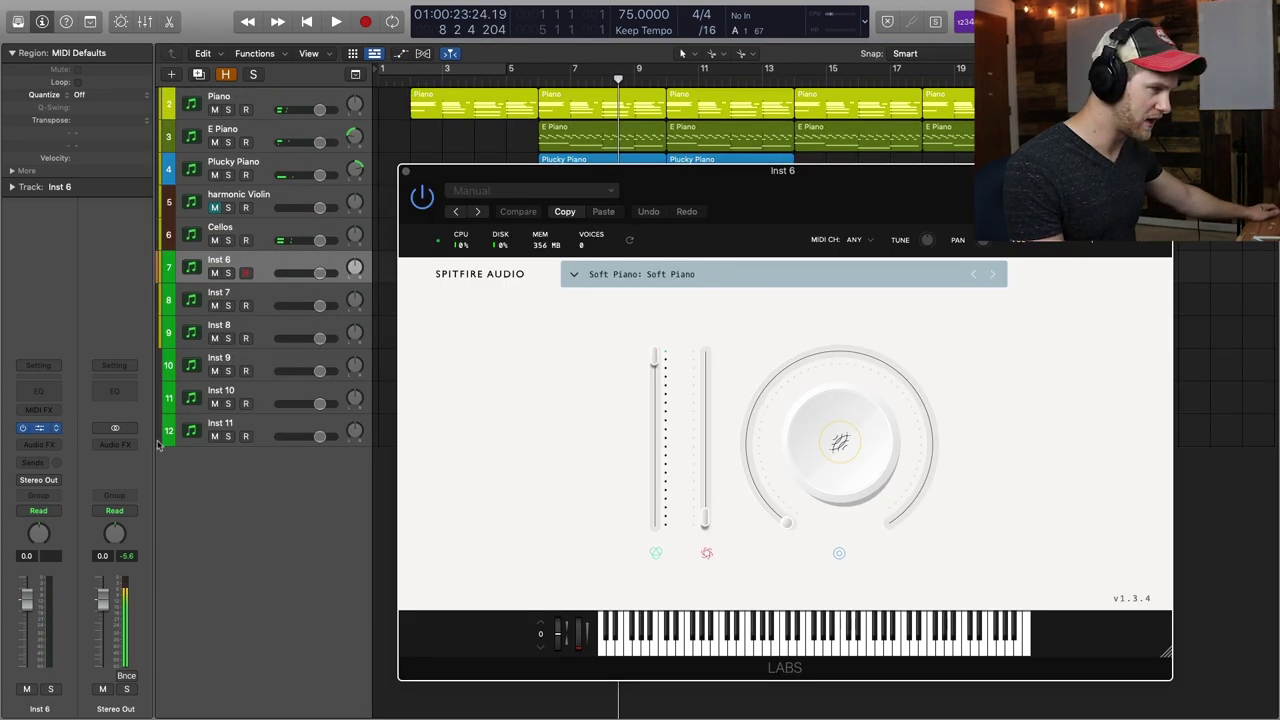
# Load the Strings: Short sound on Inst 6 and close its instrument window
pyautogui.click(592, 238)
pyautogui.scroll(-15, 785, 368)
pyautogui.scroll(4, 797, 372)
pyautogui.click(793, 389)
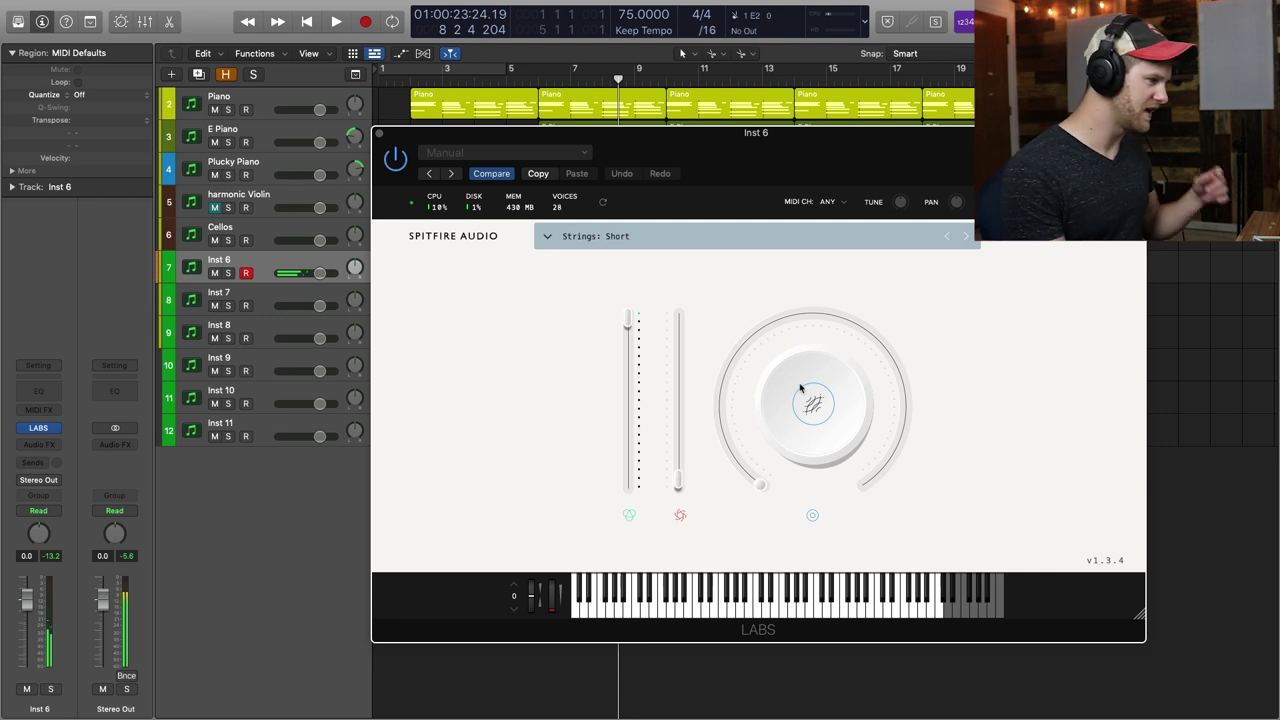
pyautogui.click(378, 133)
# Record a short strings part on Inst 6 starting at bar 10, with a lead-in from bar 6
pyautogui.click(567, 84)
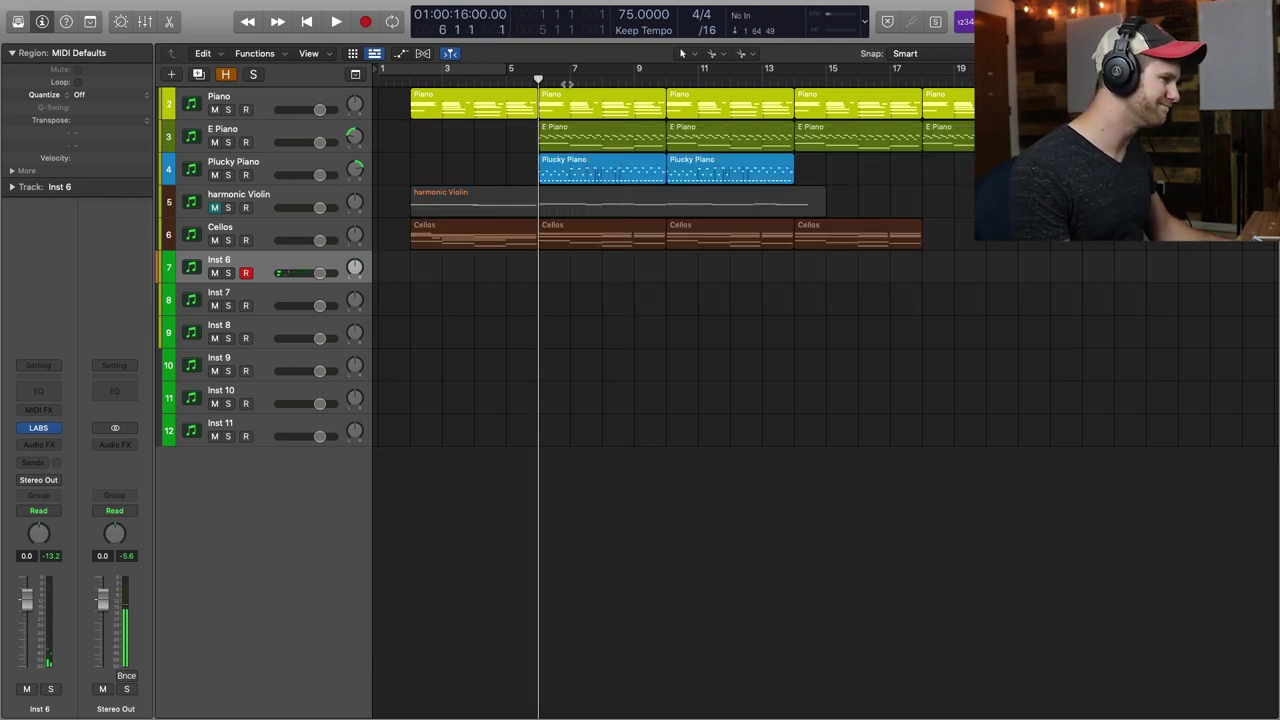
pyautogui.press('space')
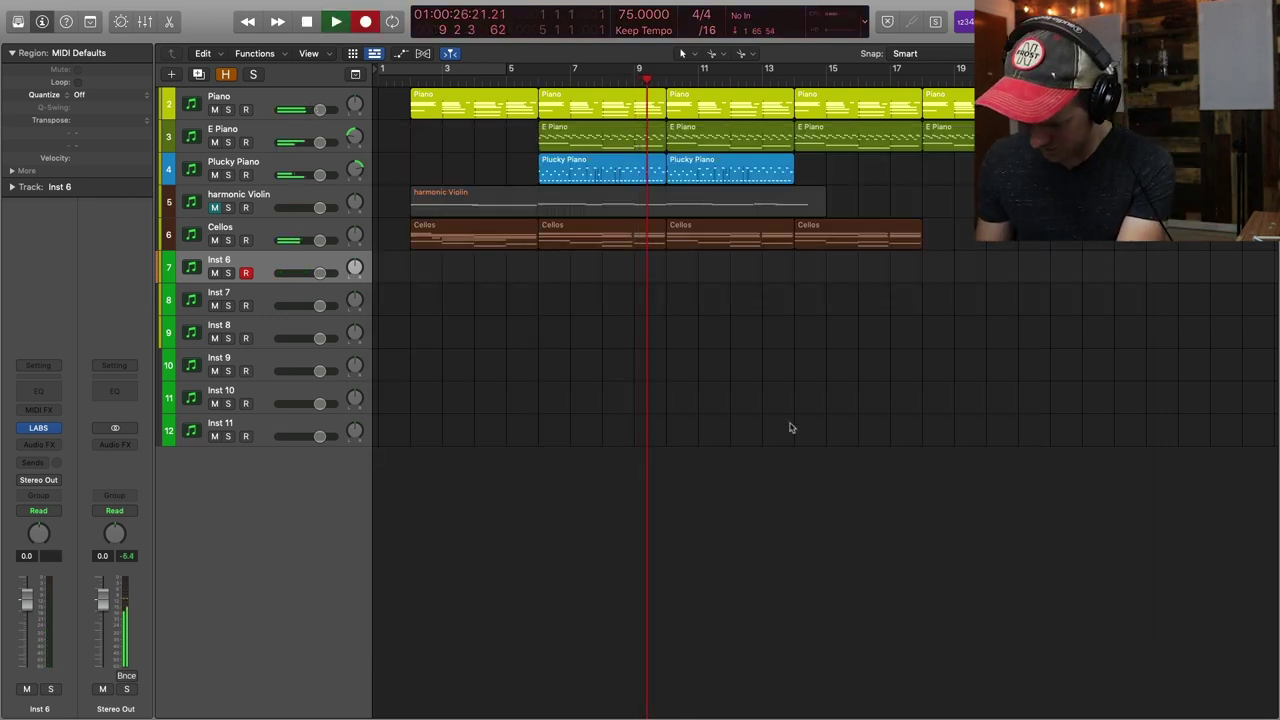
pyautogui.press('r')
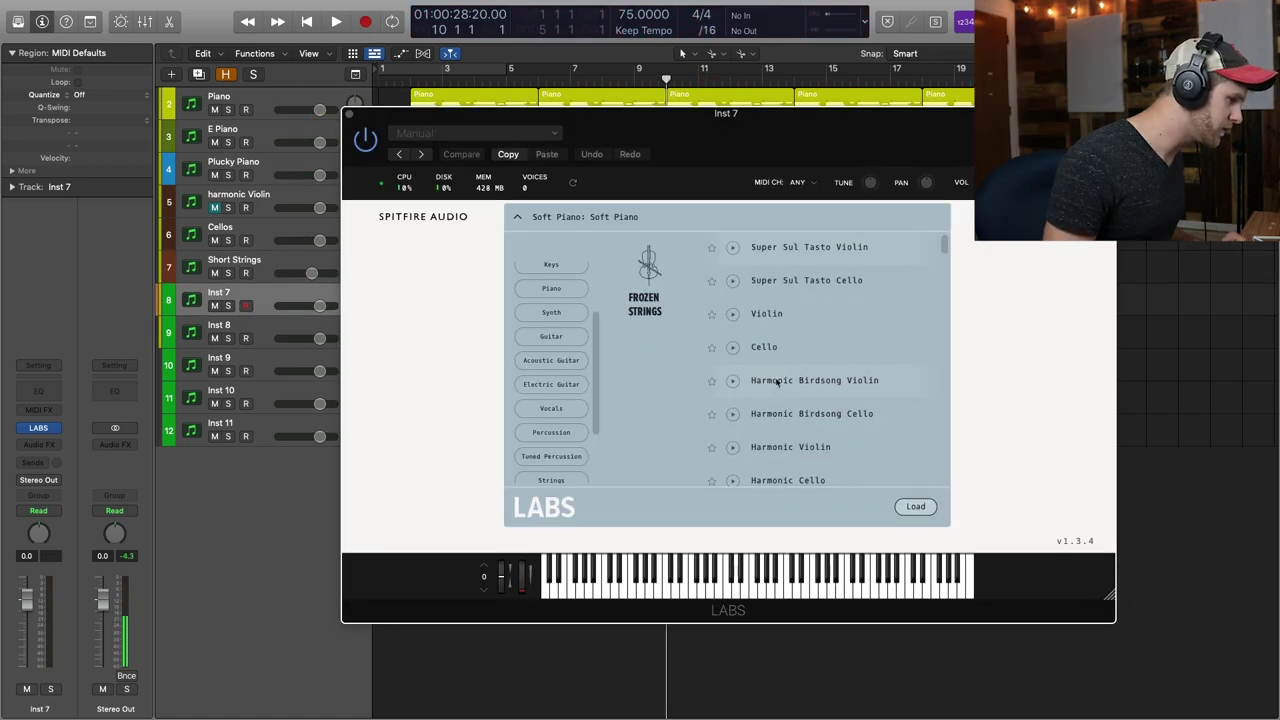
# Load the Modular Pianos: 01 Granular Piano sound on Inst 7
pyautogui.scroll(-10, 777, 383)
pyautogui.scroll(-5, 777, 383)
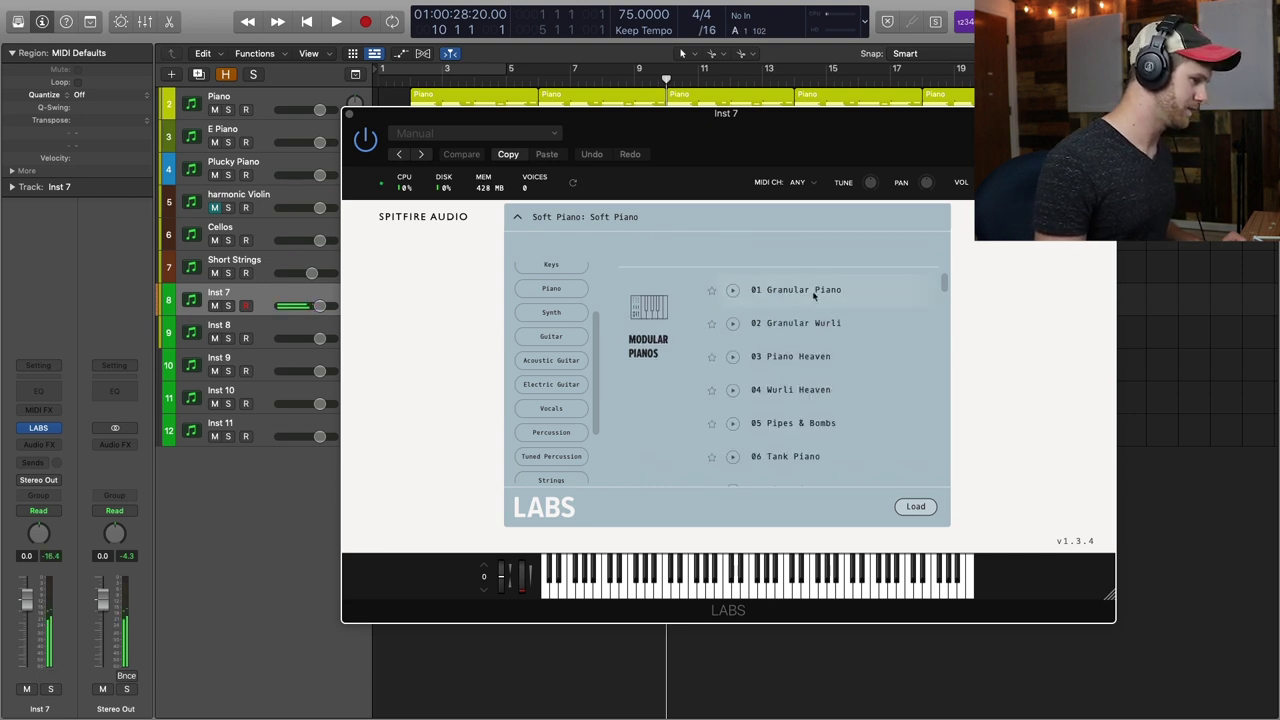
pyautogui.click(813, 292)
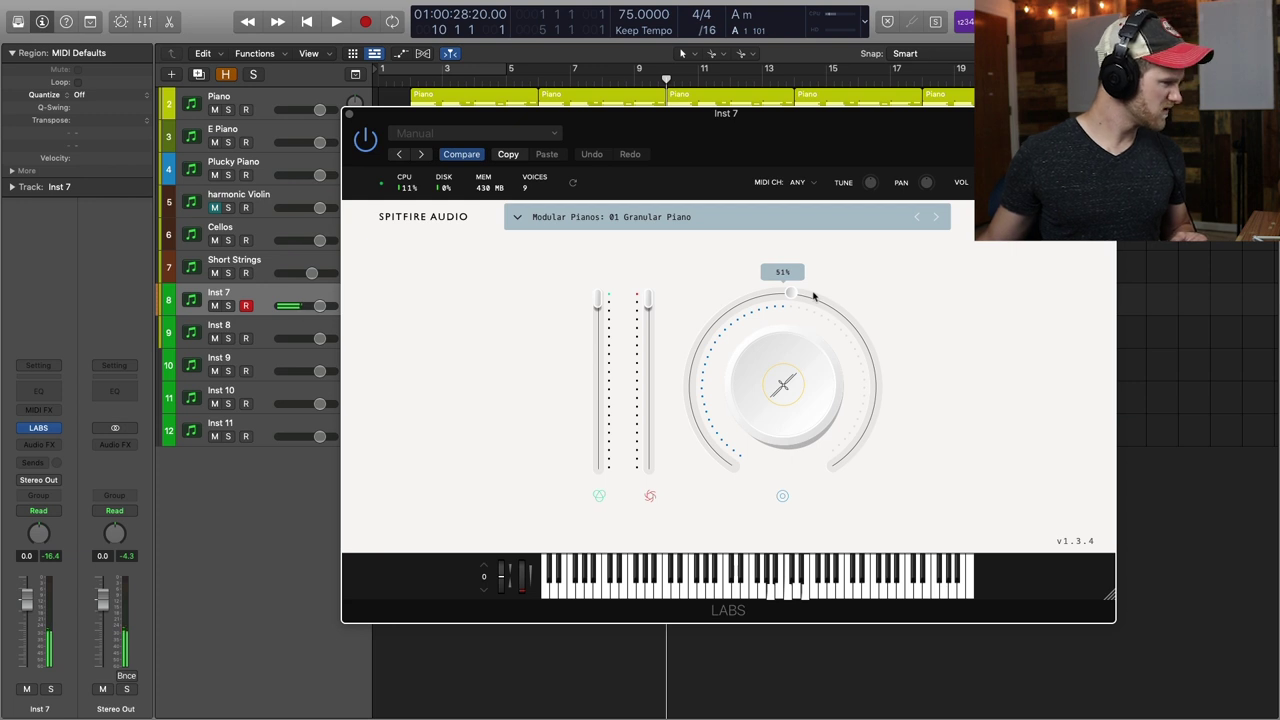
# Close the Inst 7 instrument window and record a part on that track over bars 14 to 18
pyautogui.click(350, 116)
pyautogui.press('space')
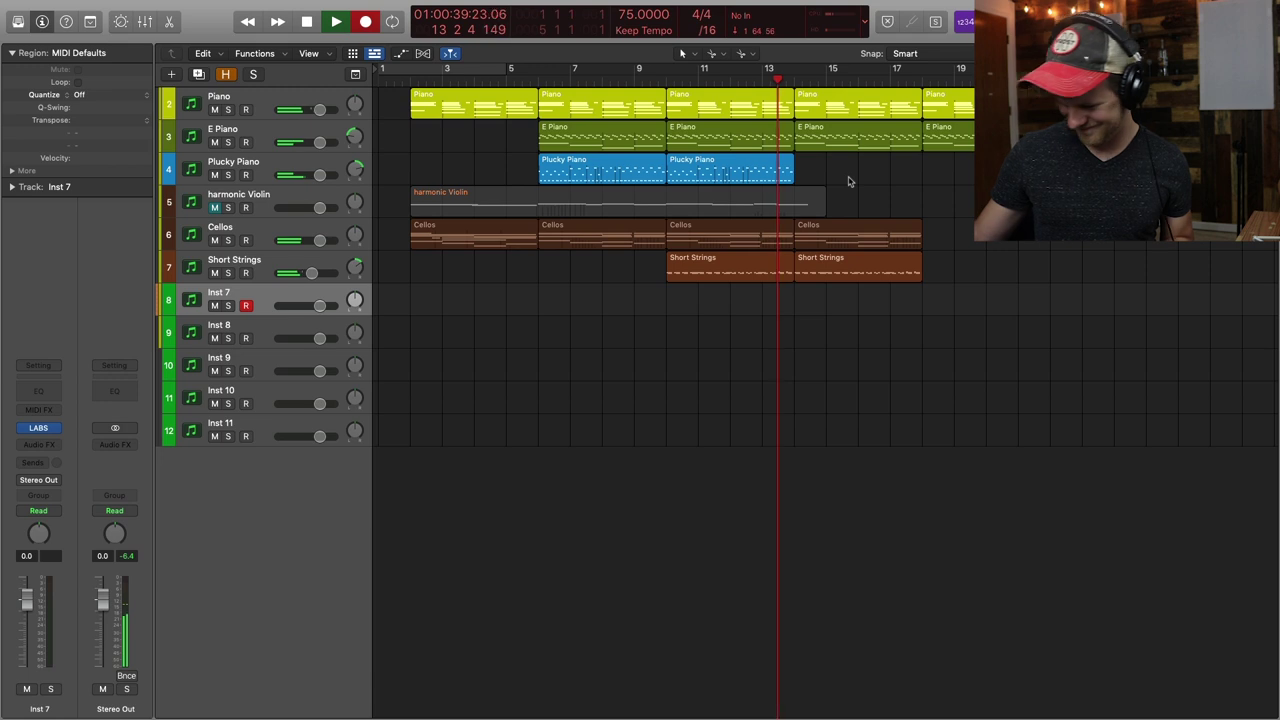
pyautogui.press('r')
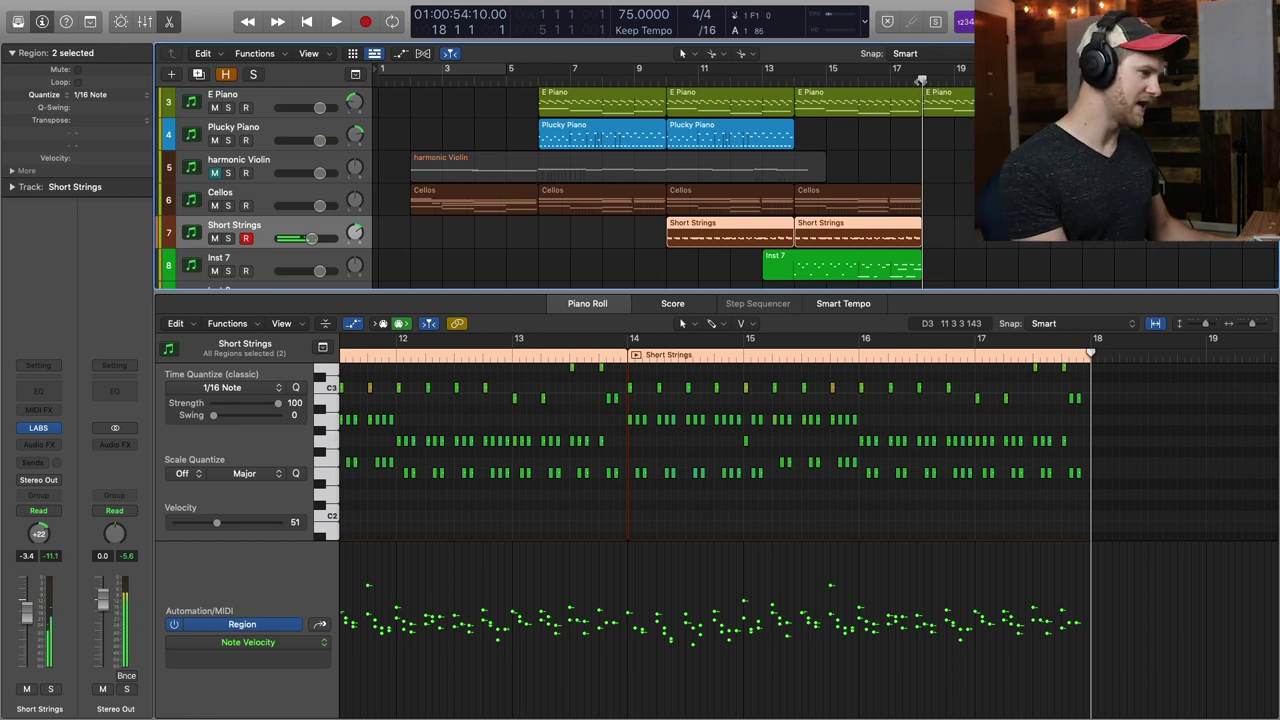
# Record a further part on the Short Strings track starting at bar 18
pyautogui.click(976, 171)
pyautogui.press('r')
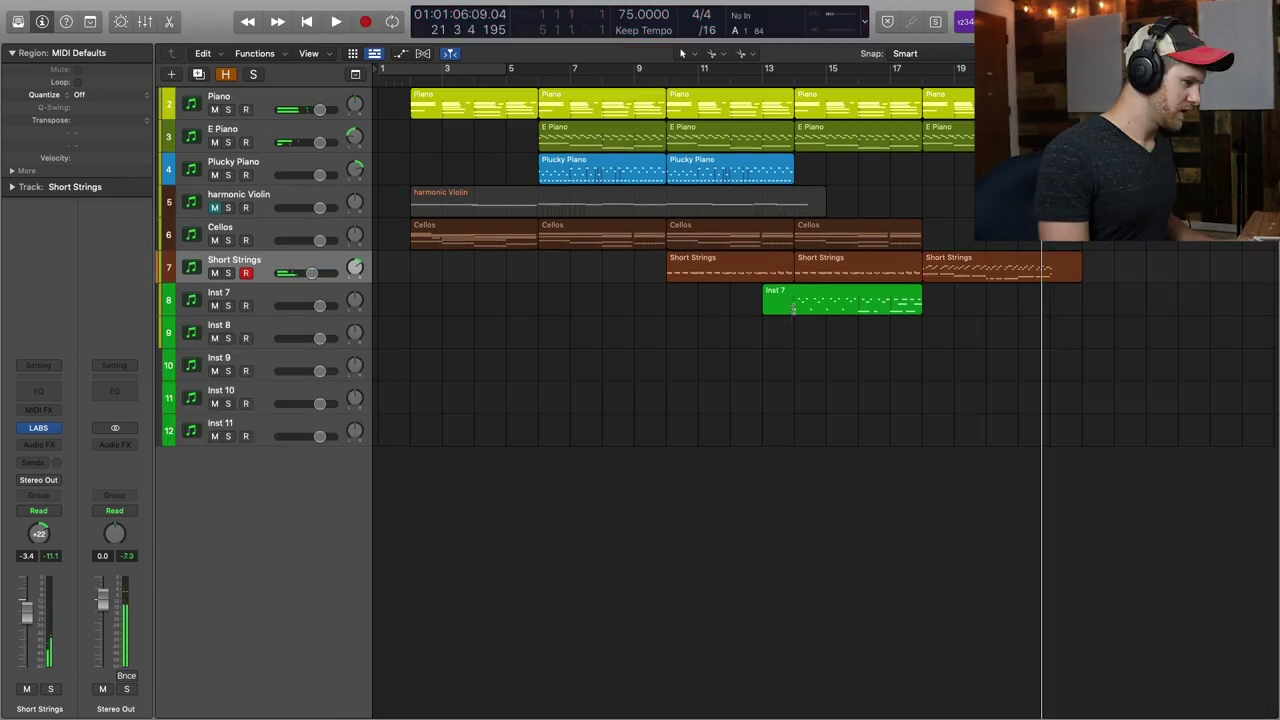
# Trim the Inst 7 region to start at bar 14, and copy the Inst 7, Cellos and Plucky Piano regions on to bar 18
pyautogui.keyDown('super'); pyautogui.click(795, 308); pyautogui.keyUp('super')
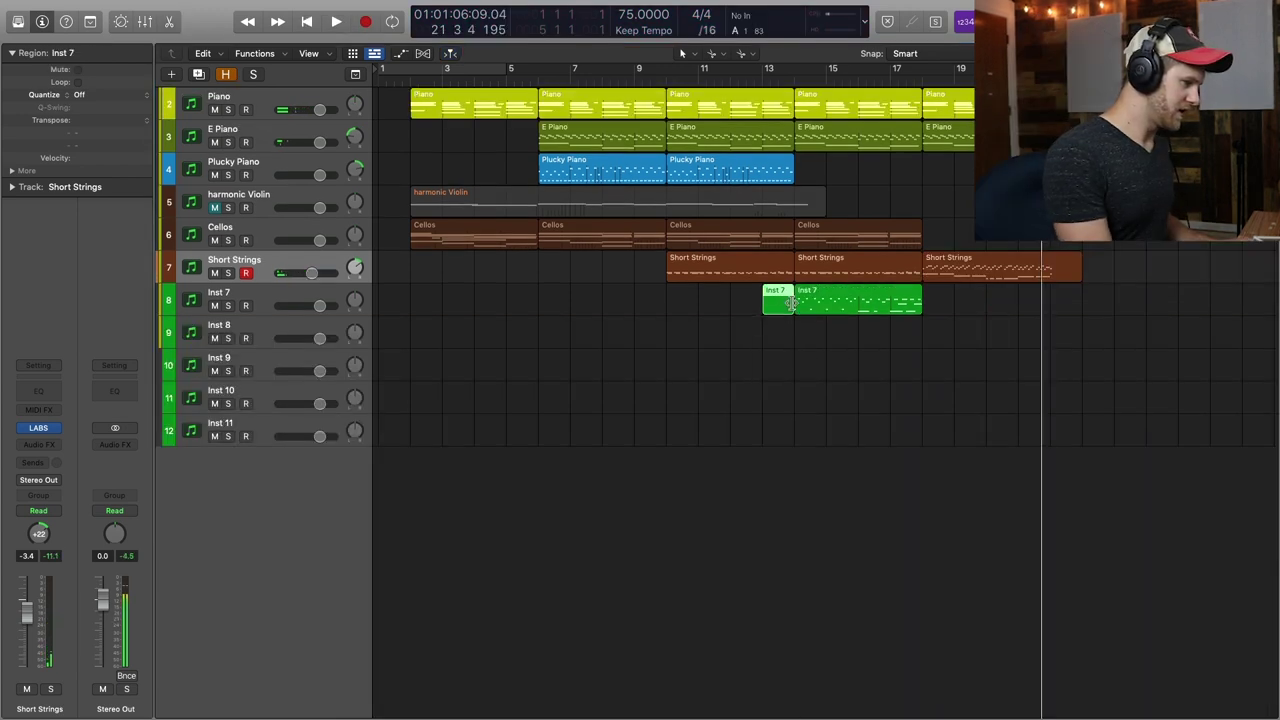
pyautogui.moveTo(828, 303); pyautogui.dragTo(954, 320)
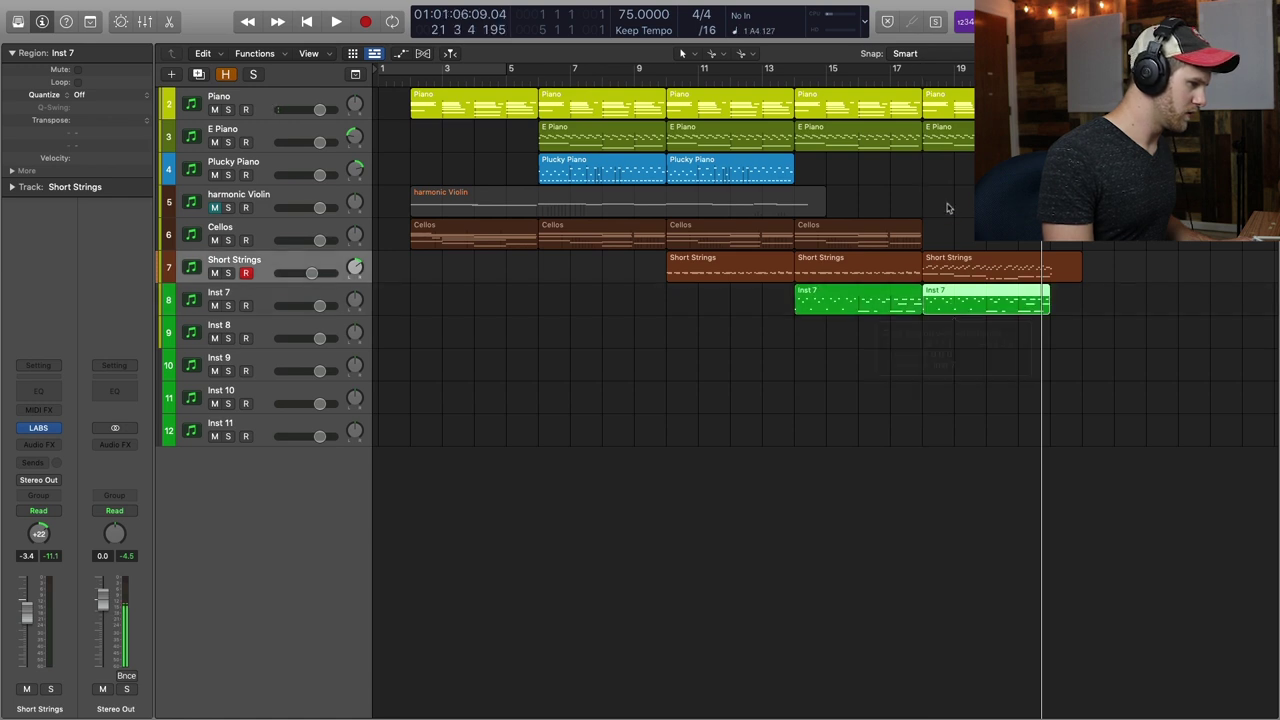
pyautogui.click(912, 234)
pyautogui.moveTo(912, 234); pyautogui.dragTo(1040, 234)
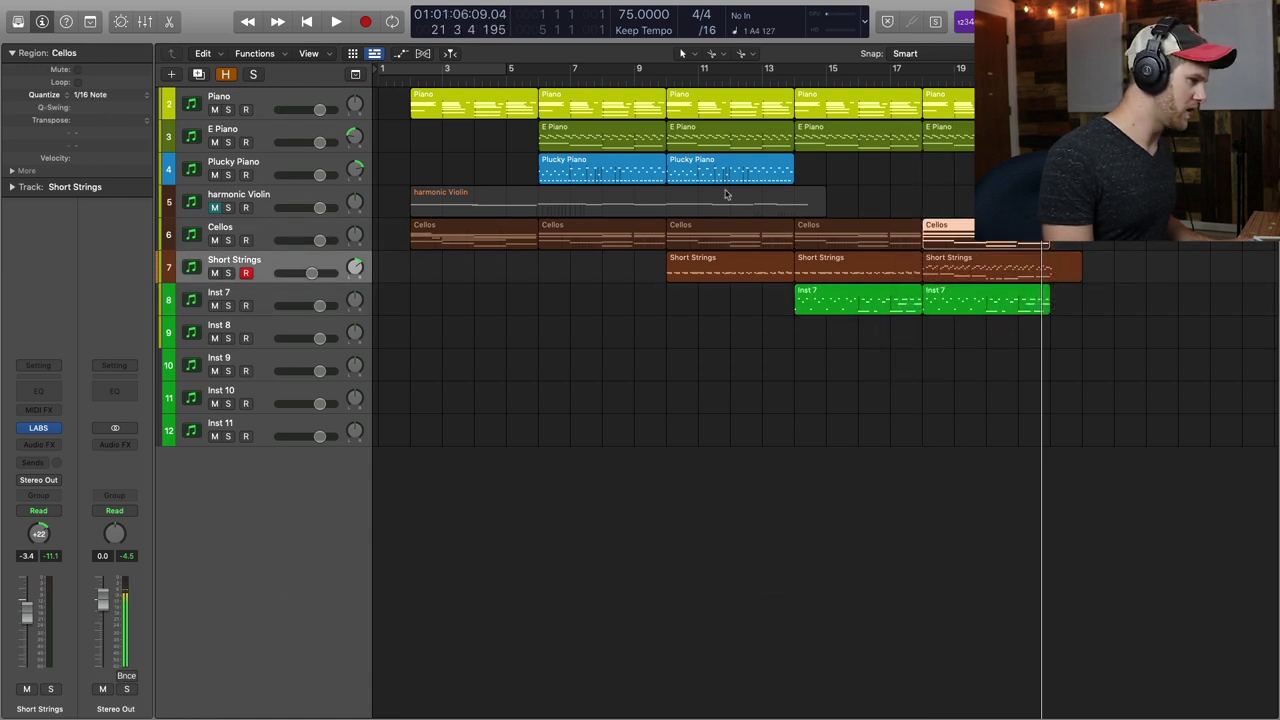
pyautogui.click(705, 175)
# Play the arrangement from bar 2 and review how the Cellos and Short Strings parts fit
pyautogui.click(411, 79)
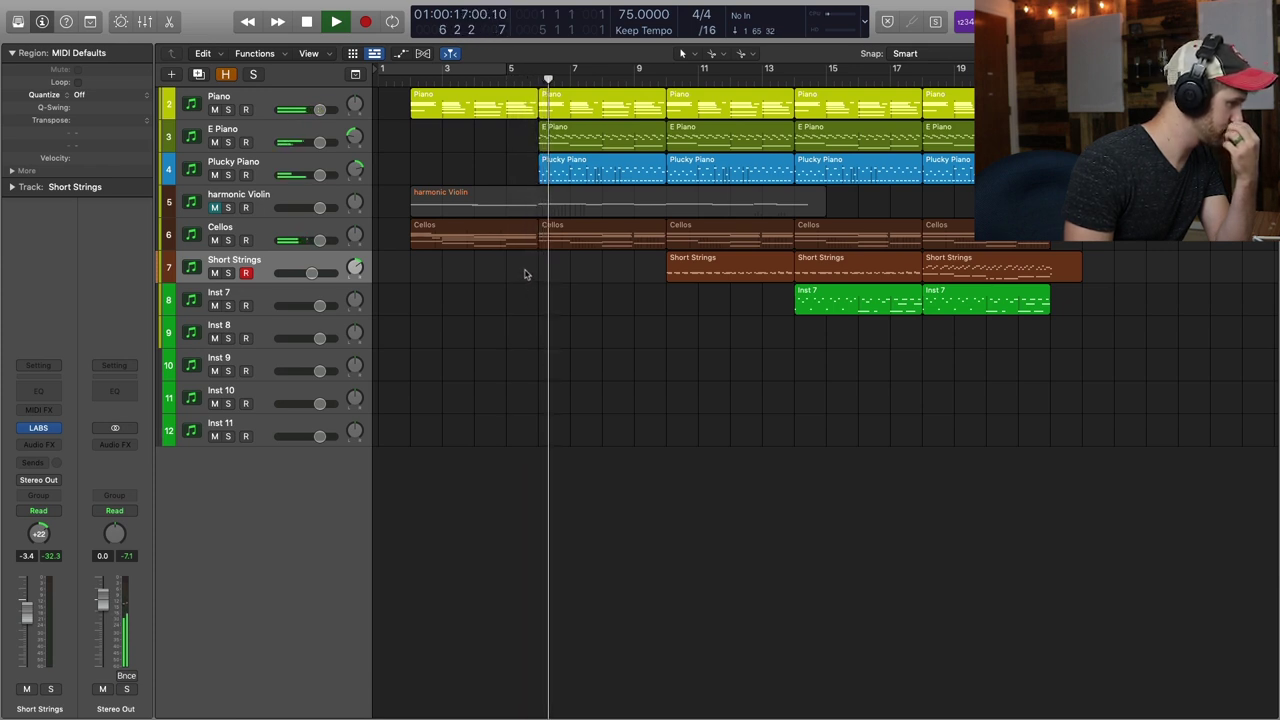
pyautogui.click(557, 242)
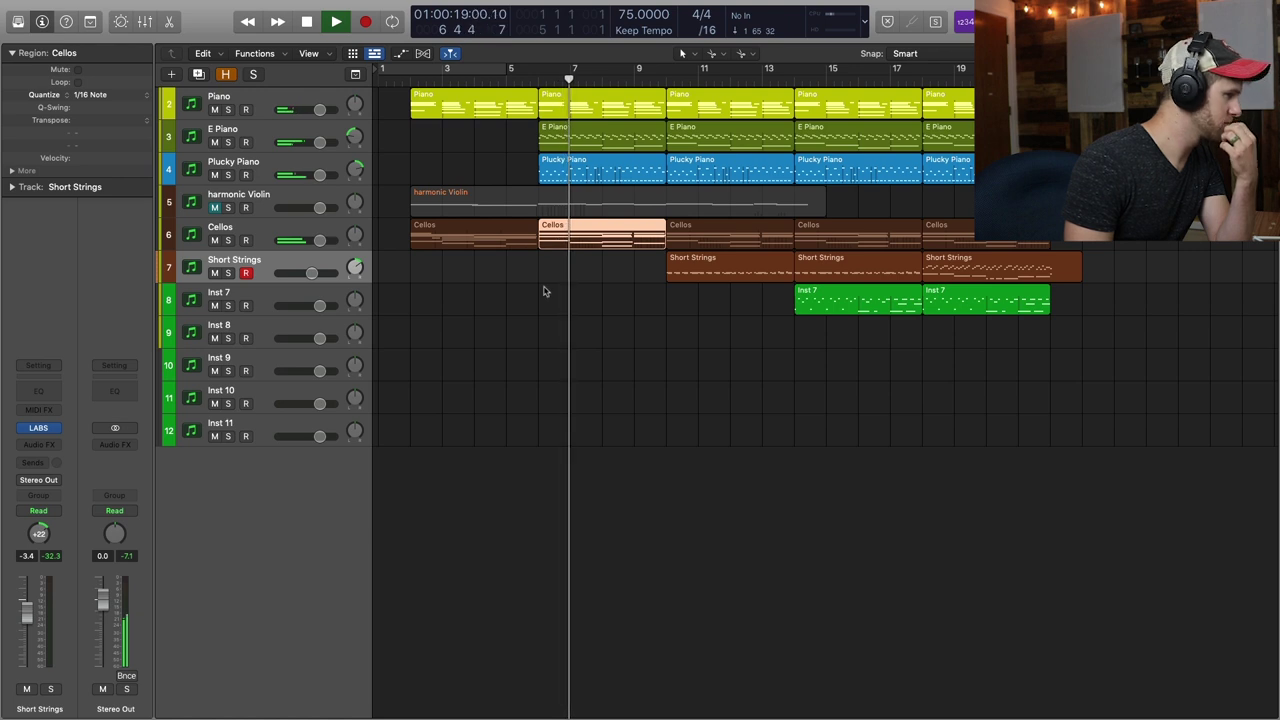
pyautogui.click(543, 288)
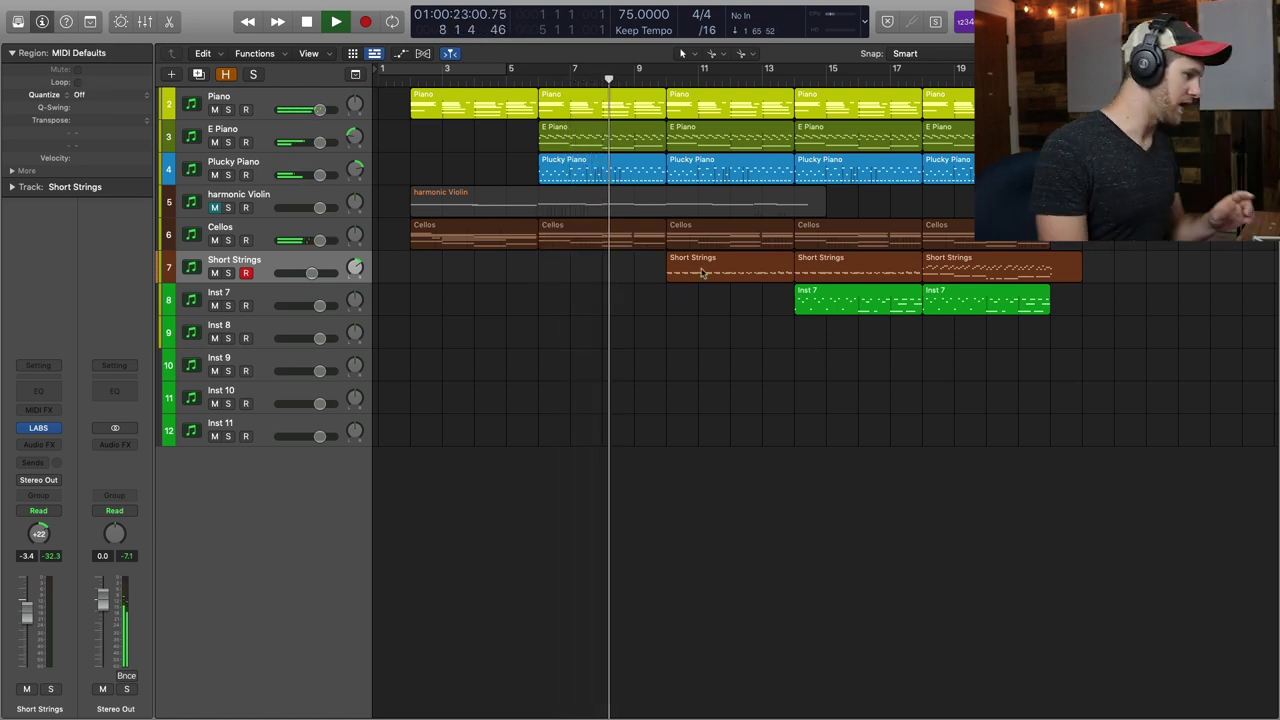
pyautogui.click(670, 279)
pyautogui.click(671, 303)
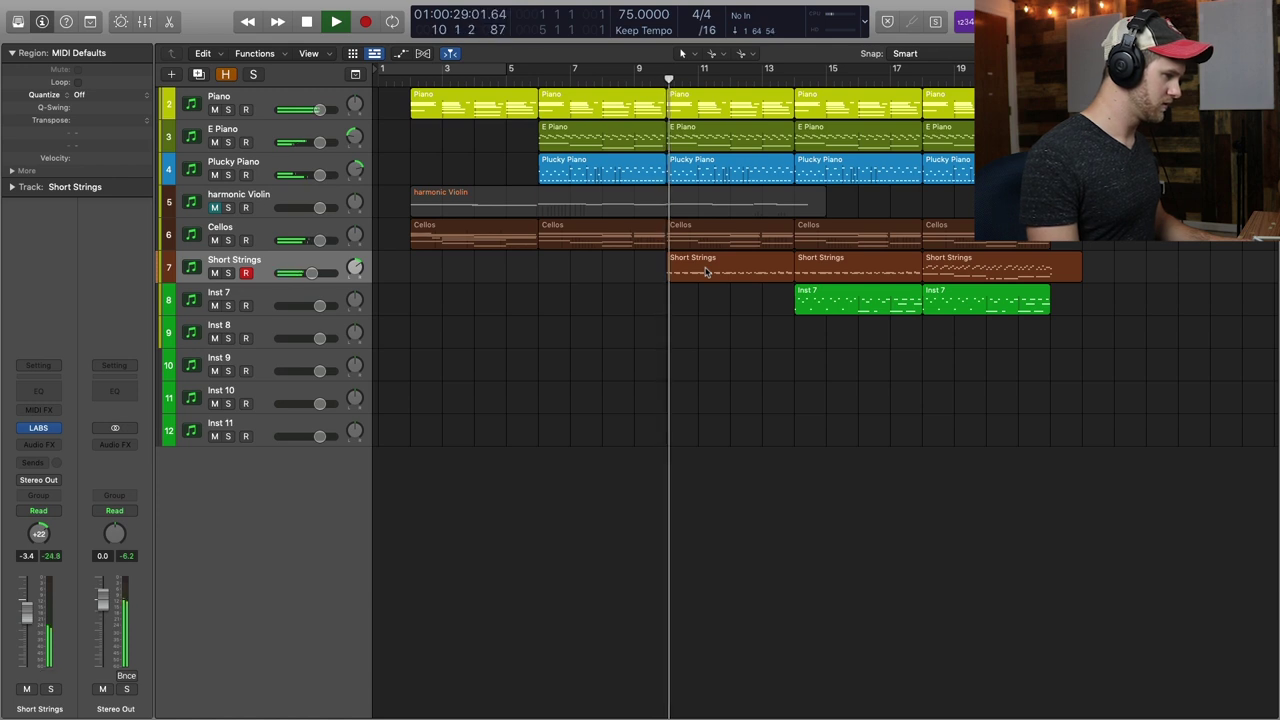
# Delete the Short Strings regions at bars 10 and 14 and record a new part from bar 6 to bar 10
pyautogui.click(705, 272)
pyautogui.keyDown('shift'); pyautogui.click(860, 270); pyautogui.keyUp('shift')
pyautogui.press('space')
pyautogui.press('Delete')
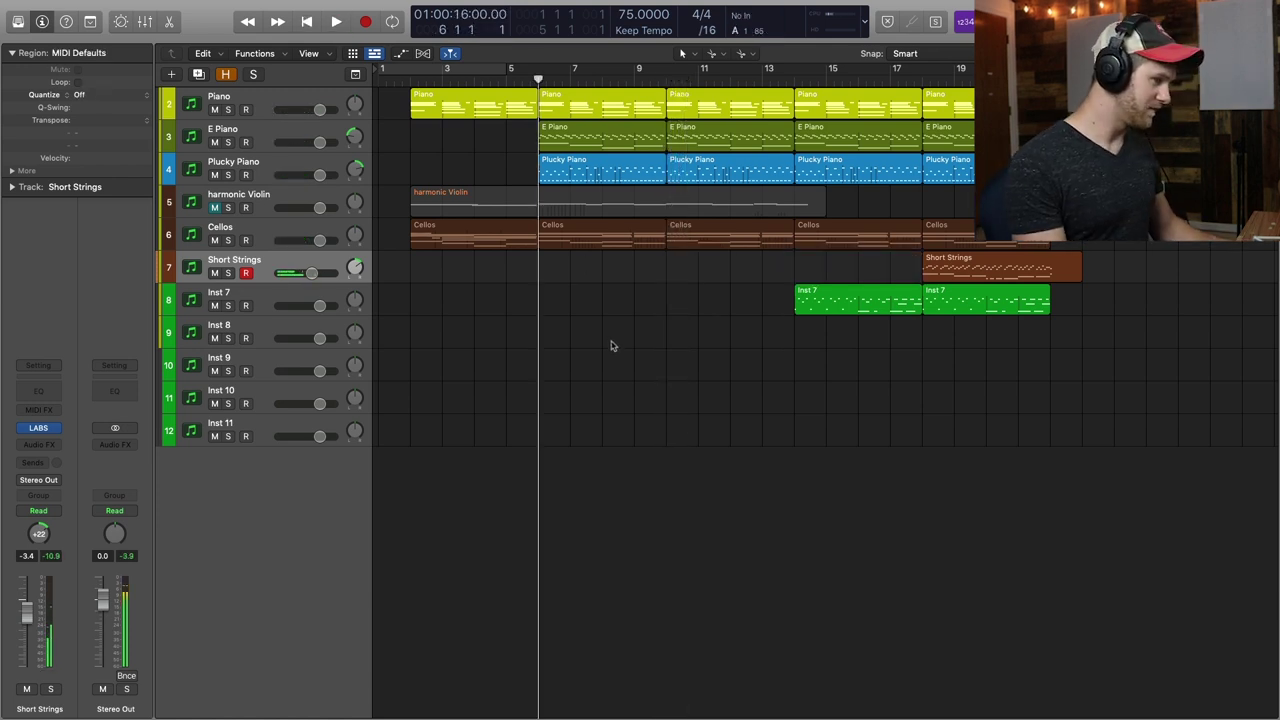
pyautogui.press('r')
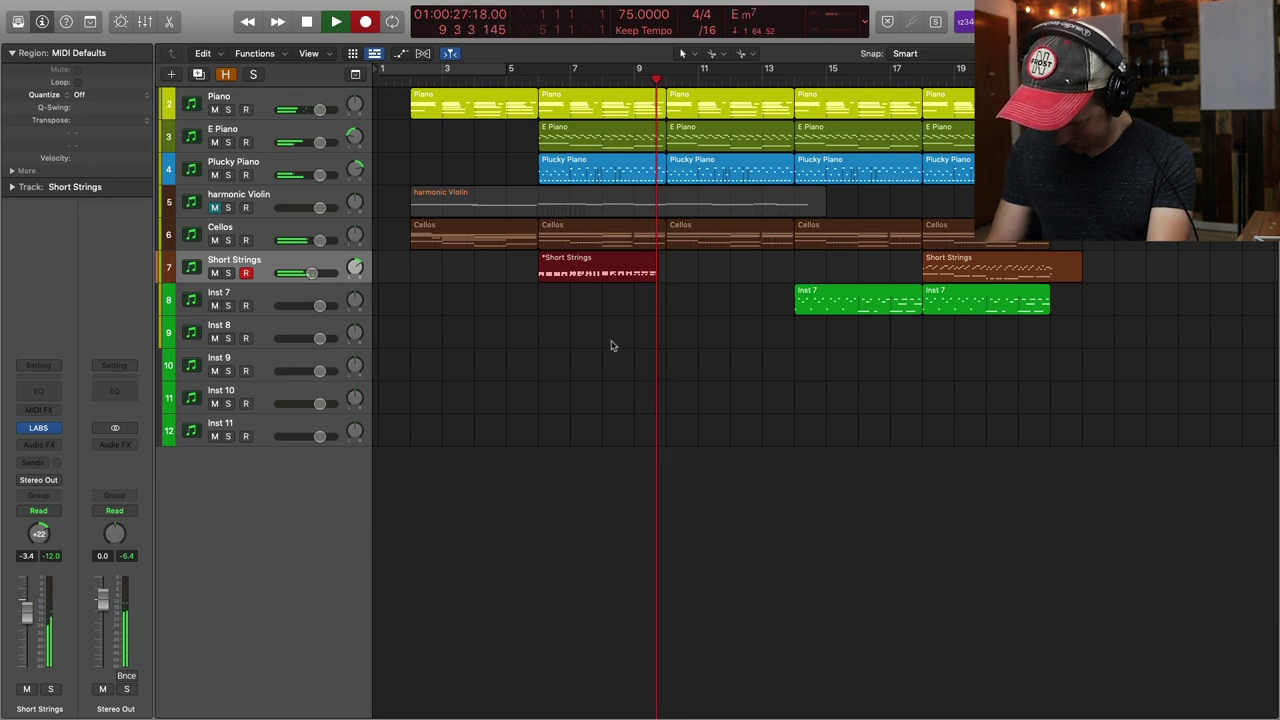
pyautogui.press('space')
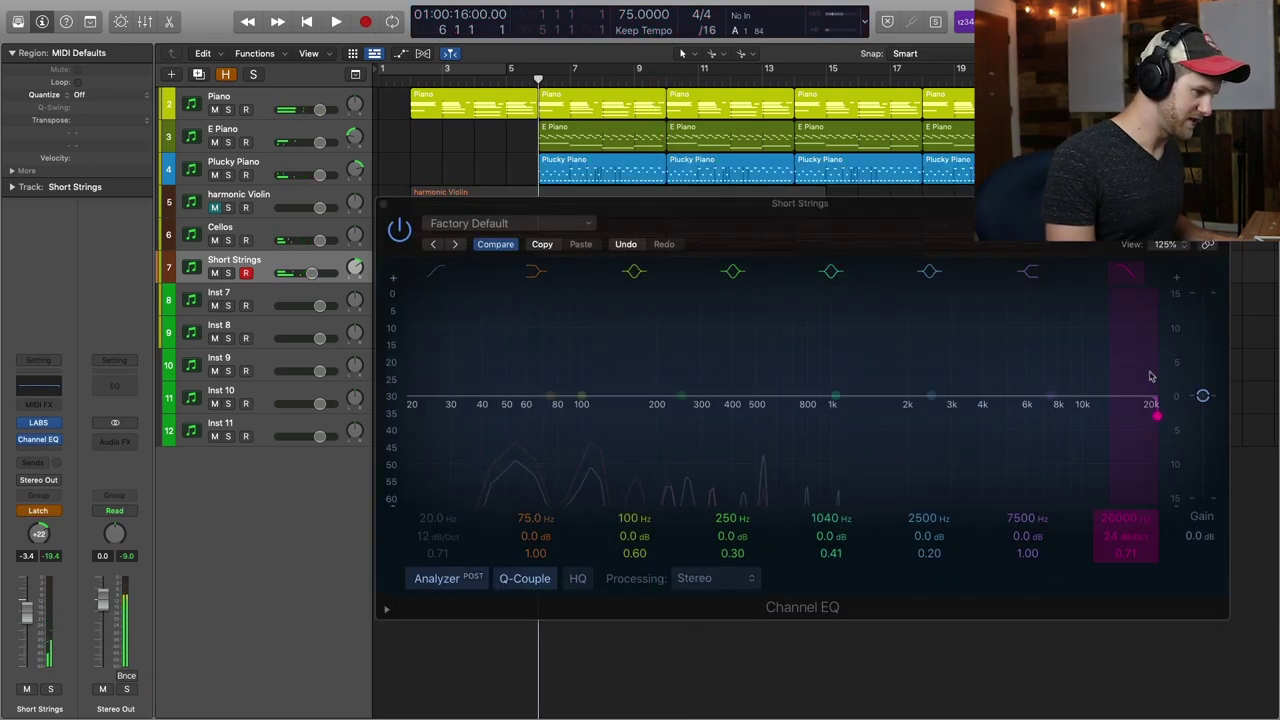
# Lower the Short Strings Channel EQ high cut to about 80 Hz and record its upward sweep as automation during playback
pyautogui.moveTo(1152, 385); pyautogui.dragTo(560, 434)
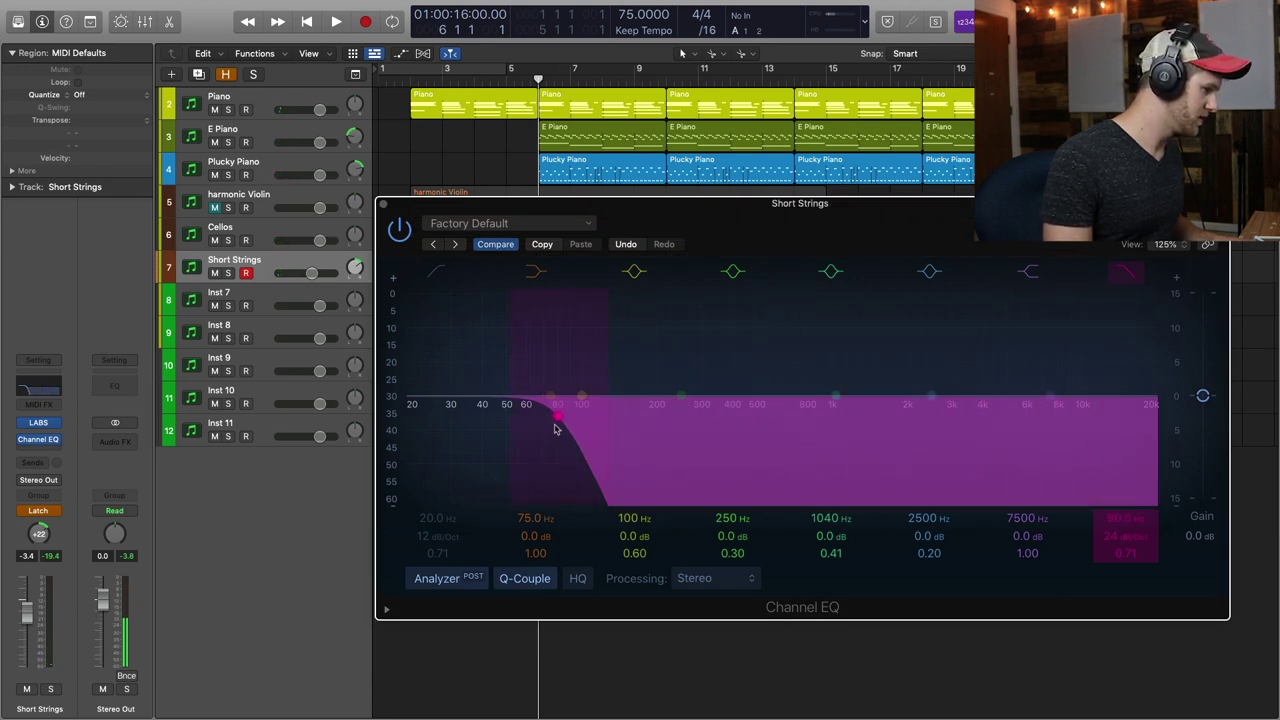
pyautogui.press('space')
pyautogui.moveTo(570, 425); pyautogui.dragTo(660, 423)
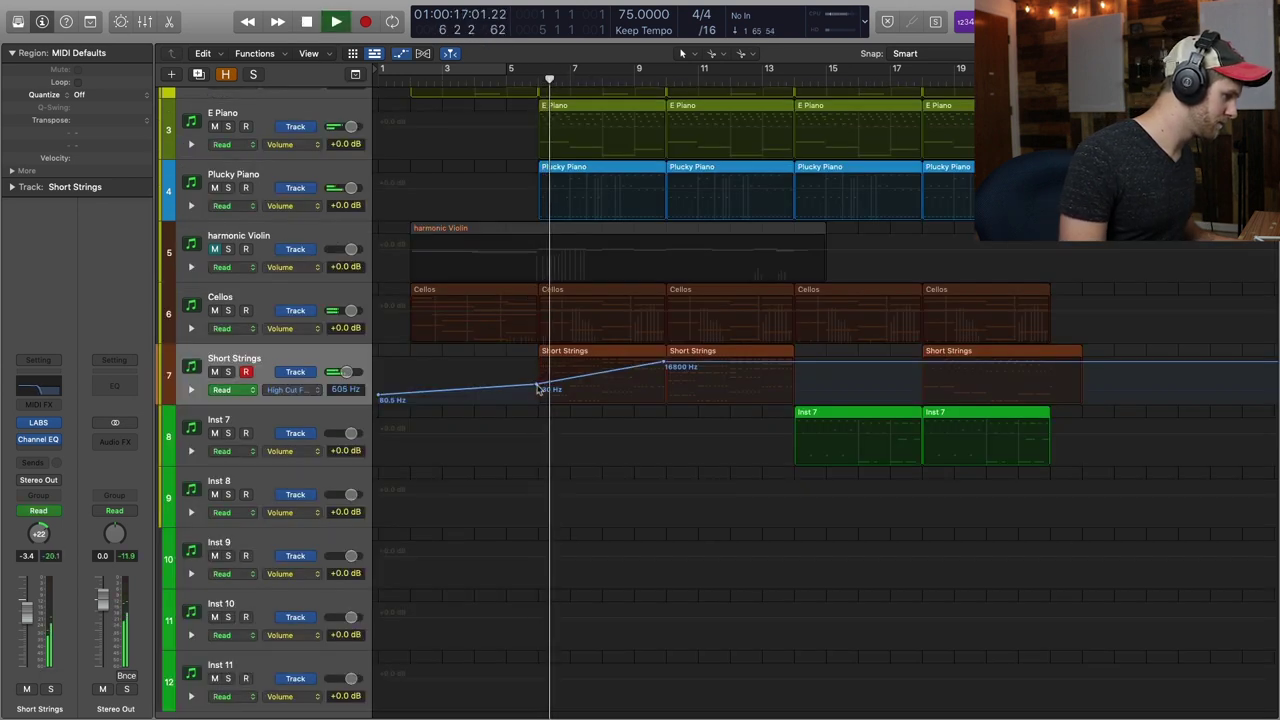
# Set the Short Strings high-cut automation point at bar 6 to 430 Hz and adjust the rising line toward bar 10
pyautogui.moveTo(537, 385); pyautogui.dragTo(541, 385)
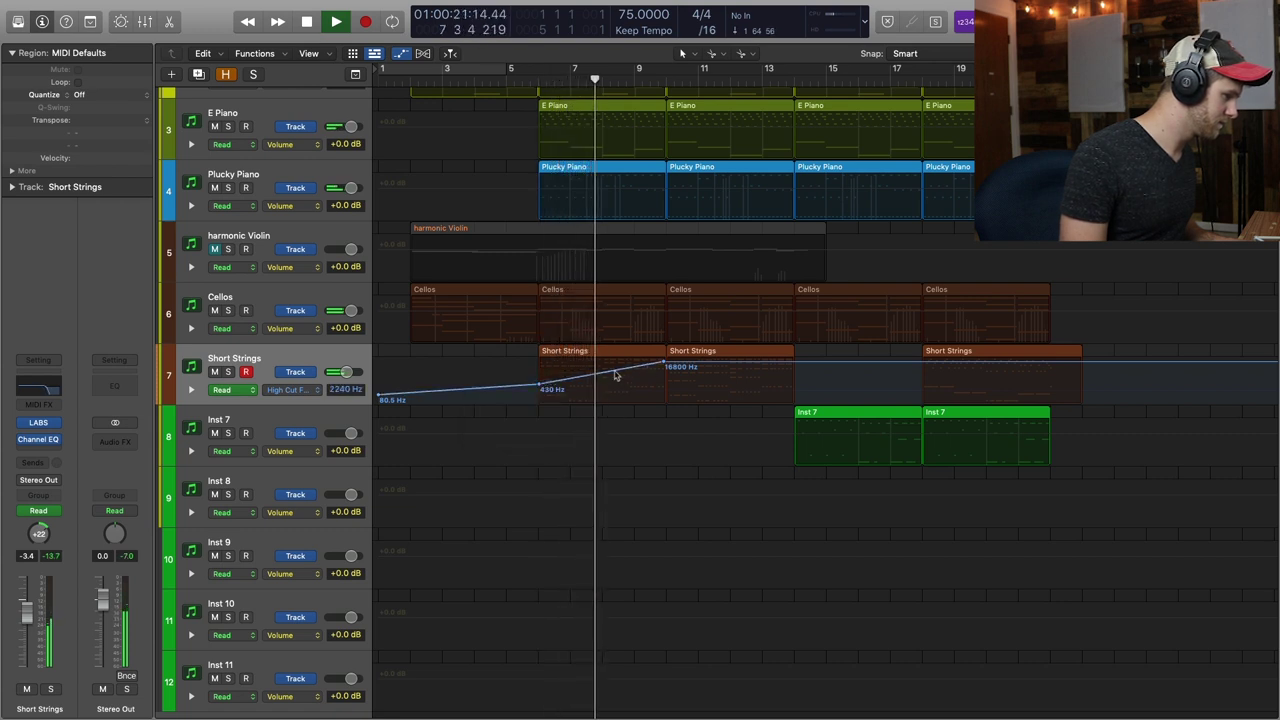
pyautogui.moveTo(614, 378); pyautogui.dragTo(617, 382)
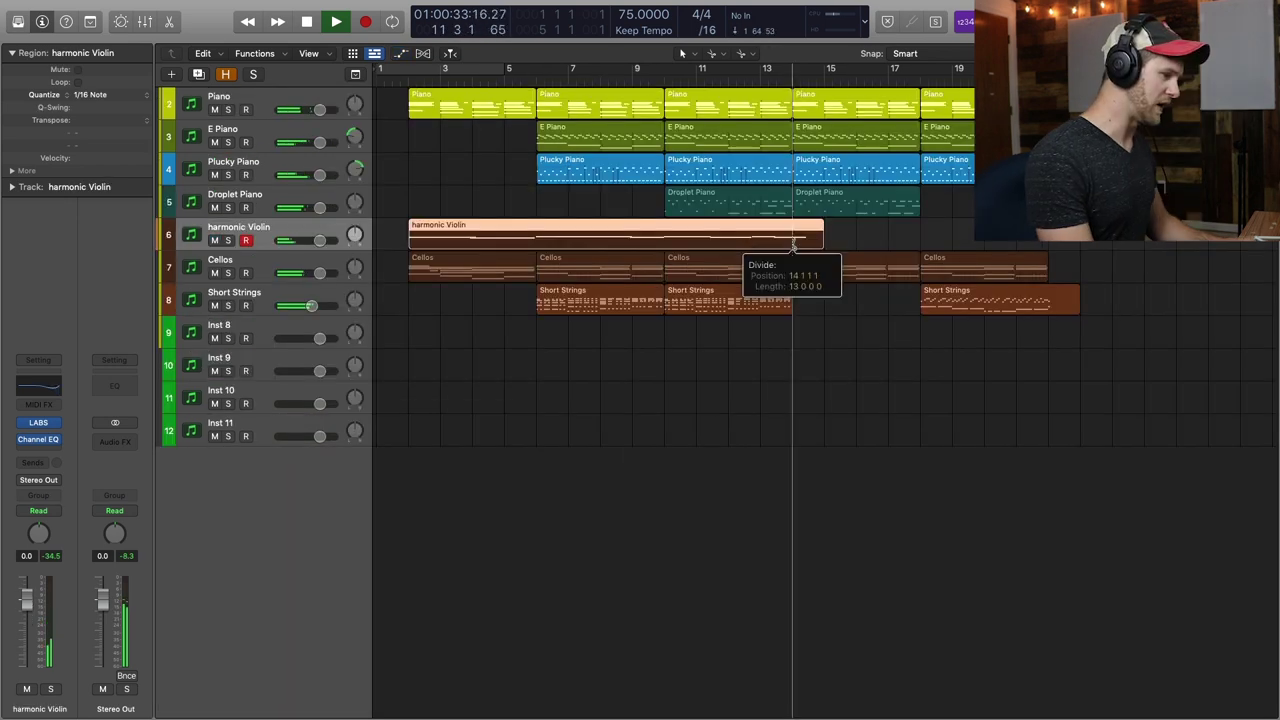
# Split the harmonic Violin region at bar 14 and delete the remainder after it
pyautogui.click(793, 243)
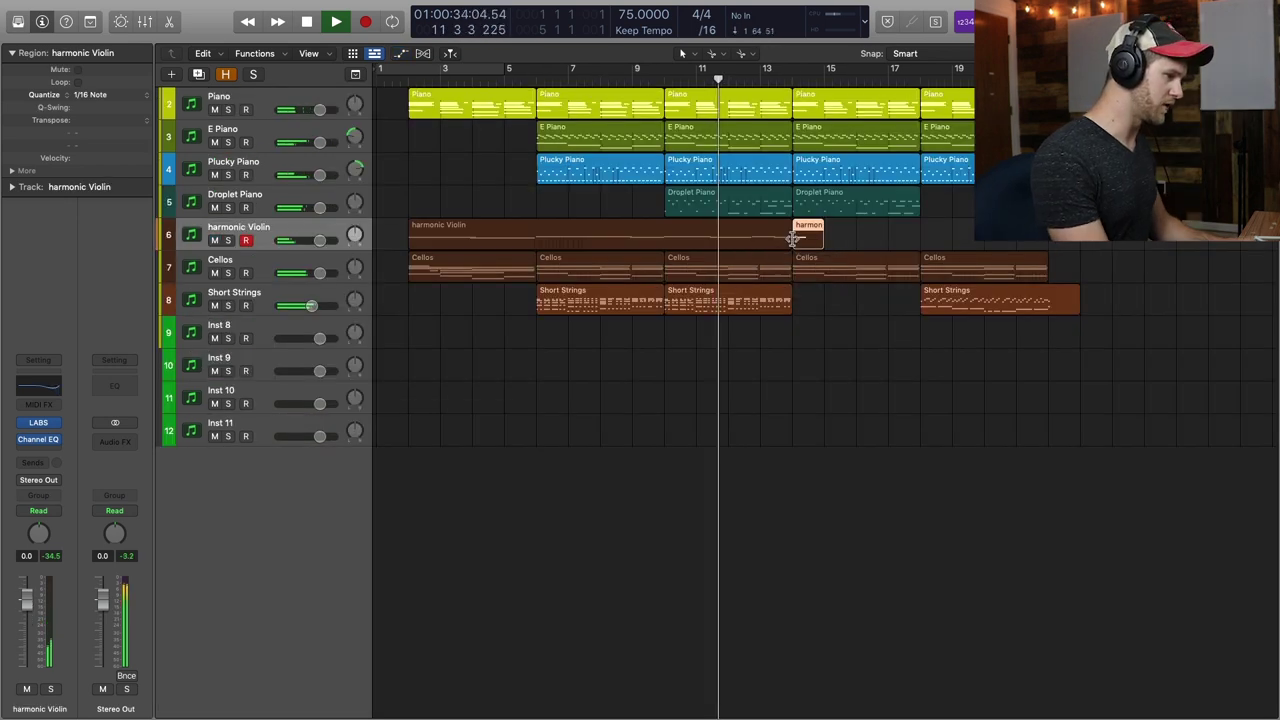
pyautogui.press('Delete')
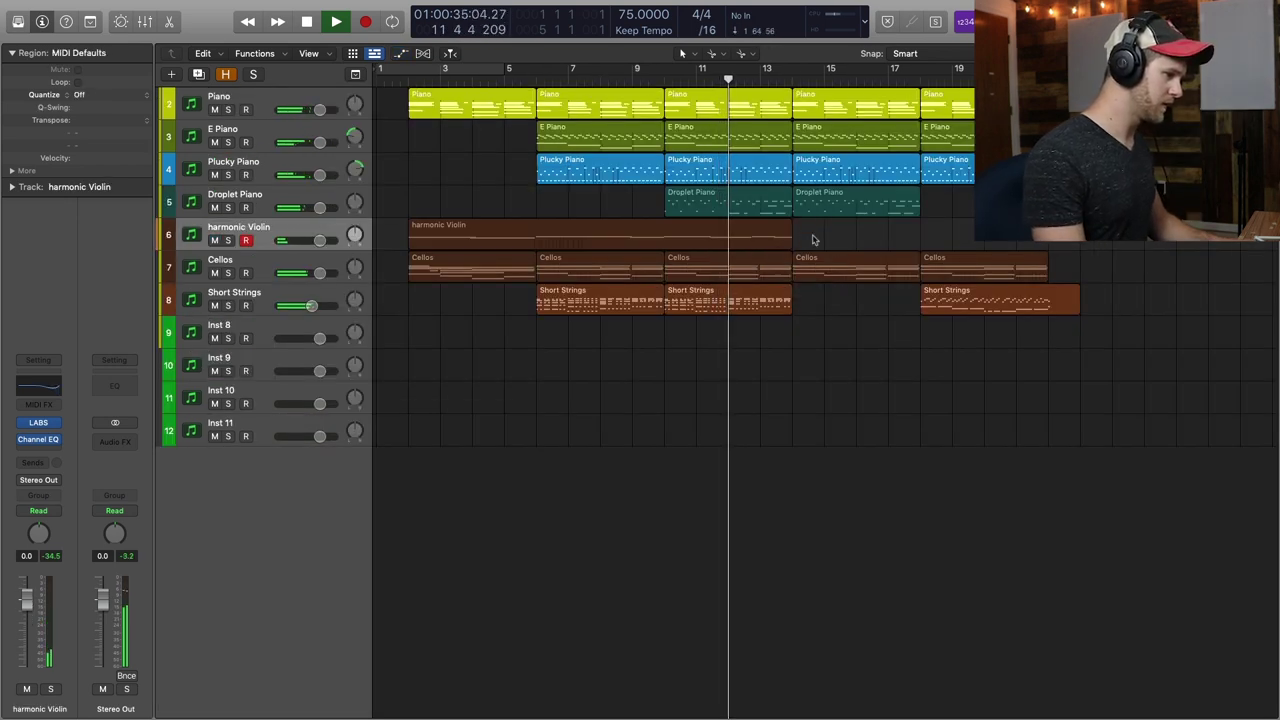
# Stop playback, split the third Piano region at bar 13 and delete the piece between bars 13 and 14
pyautogui.press('space')
pyautogui.keyDown('super'); pyautogui.click(761, 109); pyautogui.keyUp('super')
pyautogui.press('Delete')
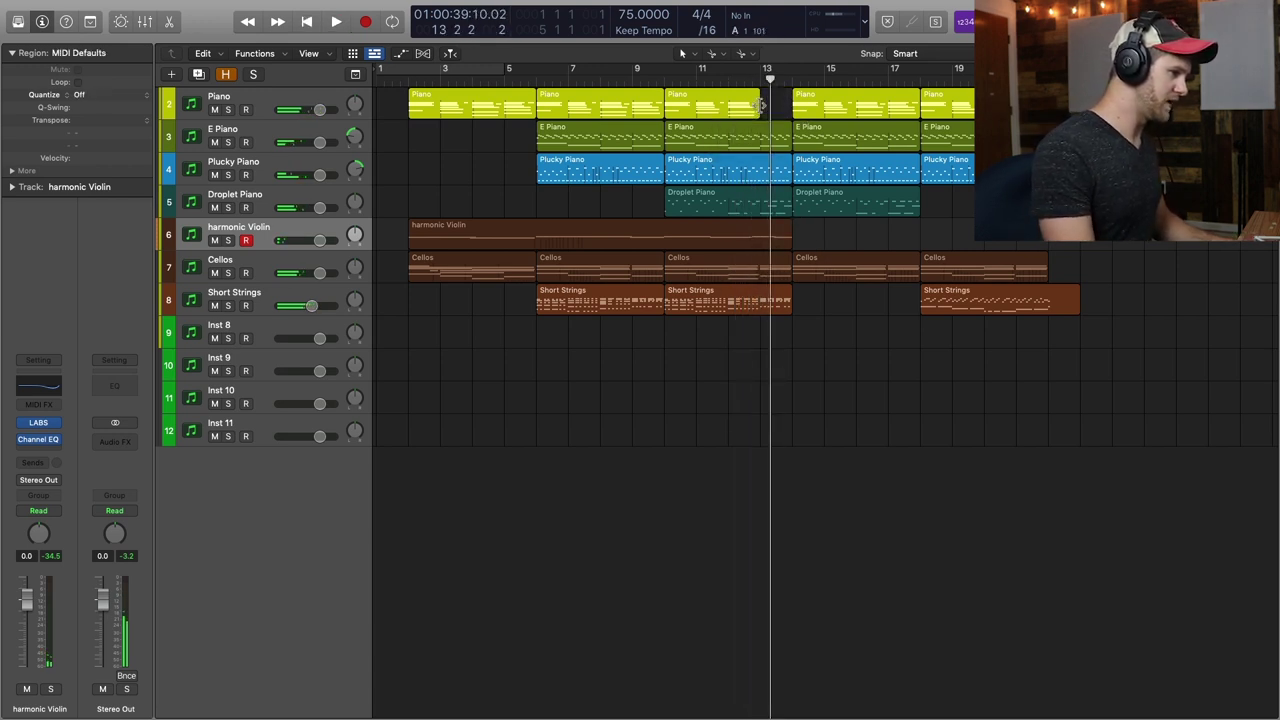
# Record a new part on the Piano track starting at bar 13
pyautogui.click(338, 105)
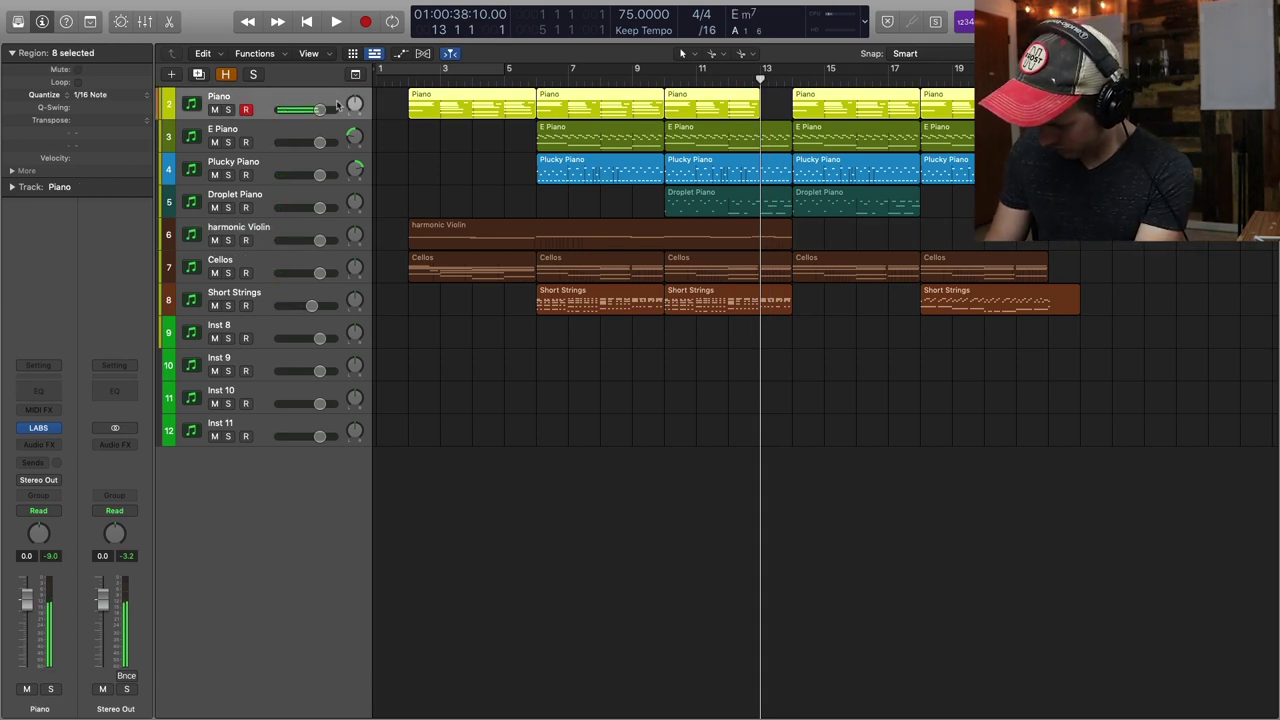
pyautogui.press('r')
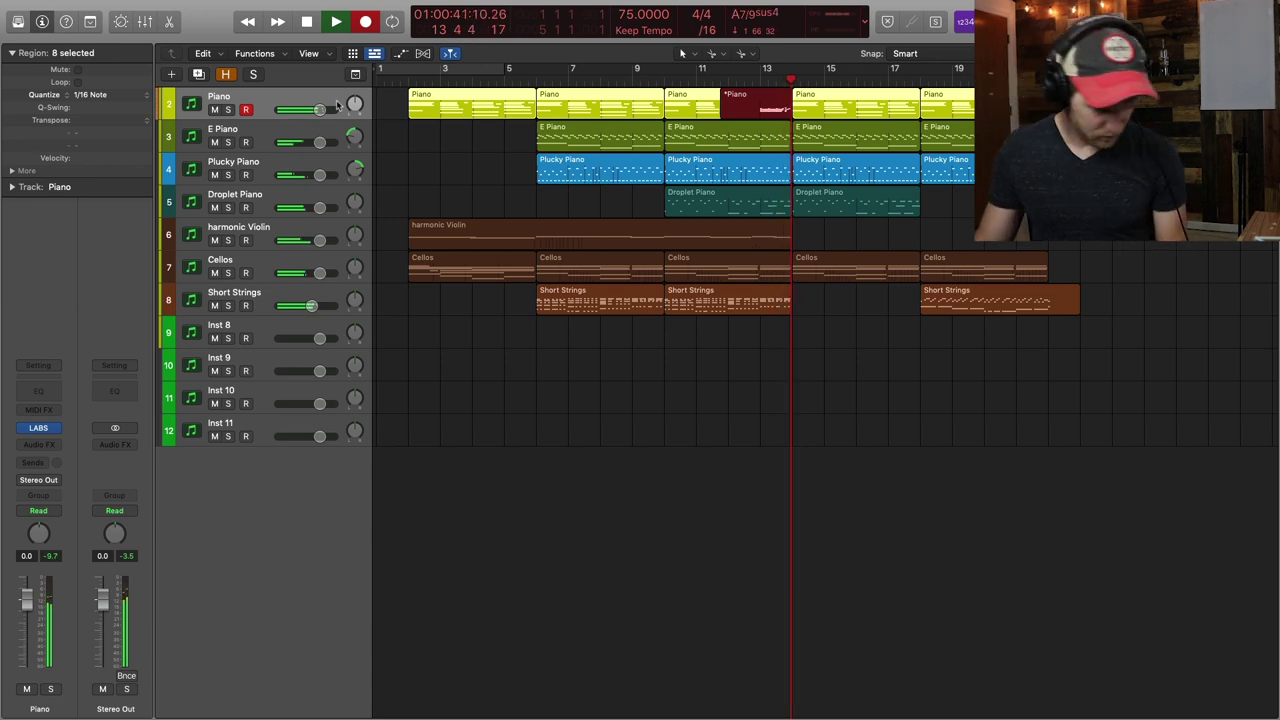
pyautogui.press('space')
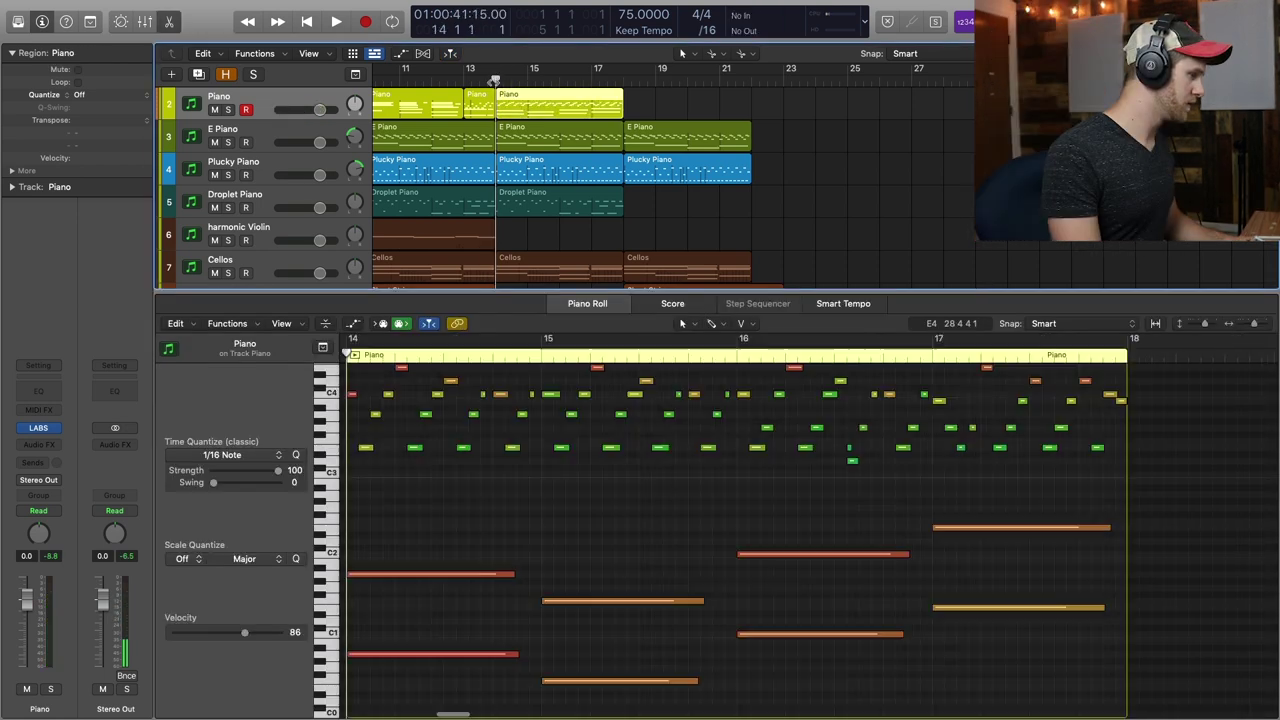
# Play back the new Piano part from bar 14 and copy its region to bar 18
pyautogui.press('space')
pyautogui.press('e')
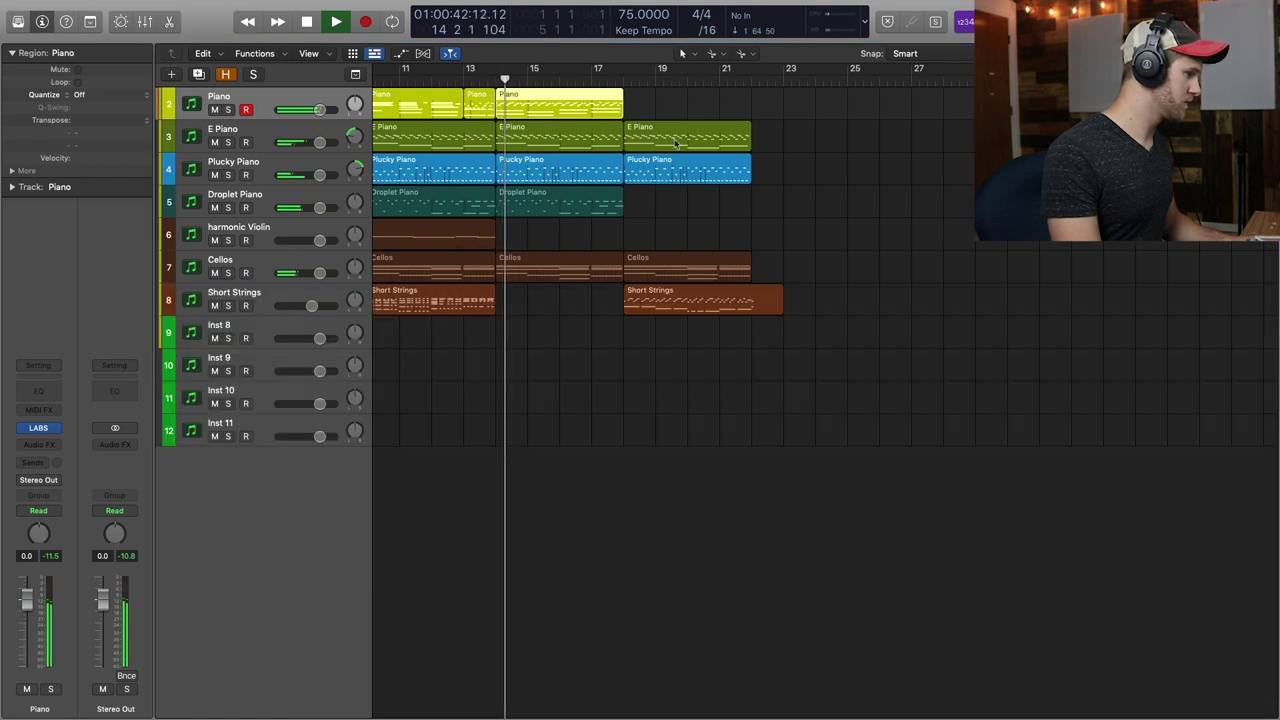
pyautogui.press('super+Right')
pyautogui.click(879, 227)
pyautogui.moveTo(690, 104); pyautogui.dragTo(813, 104)
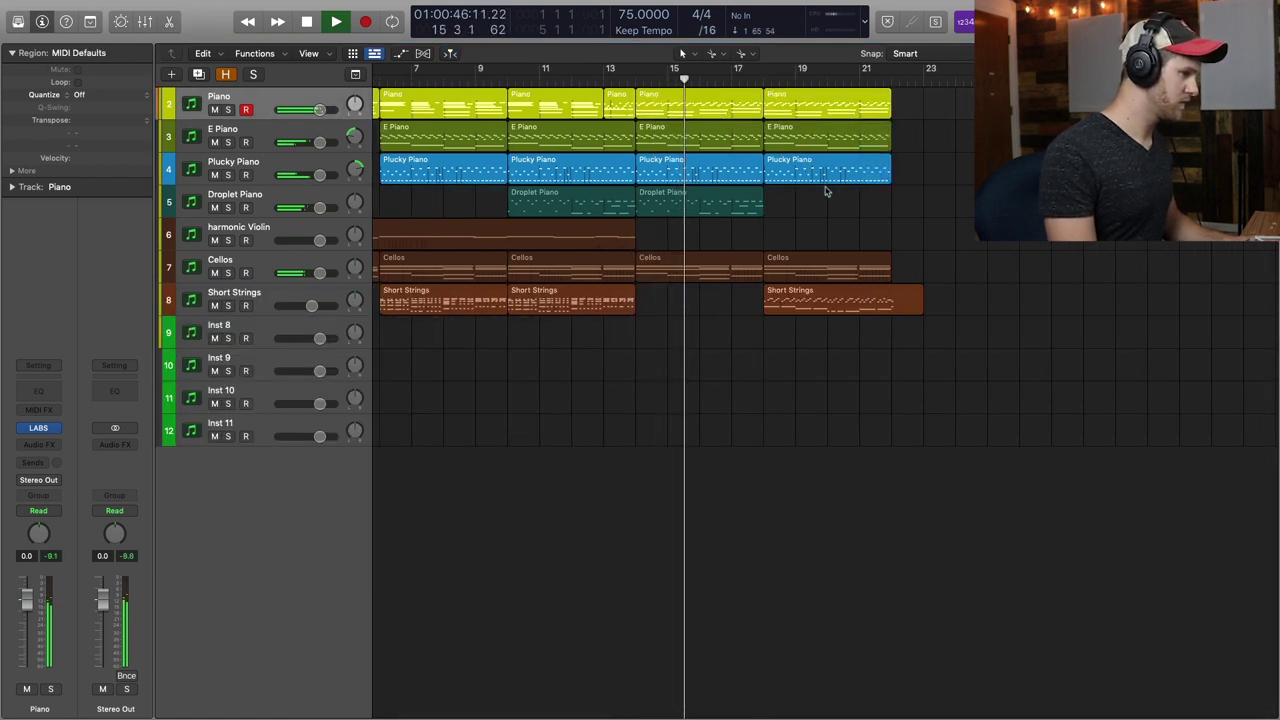
# Stop playback, add one LABS software instrument track below harmonic Violin and load a strings preset on it
pyautogui.click(703, 147)
pyautogui.click(304, 131)
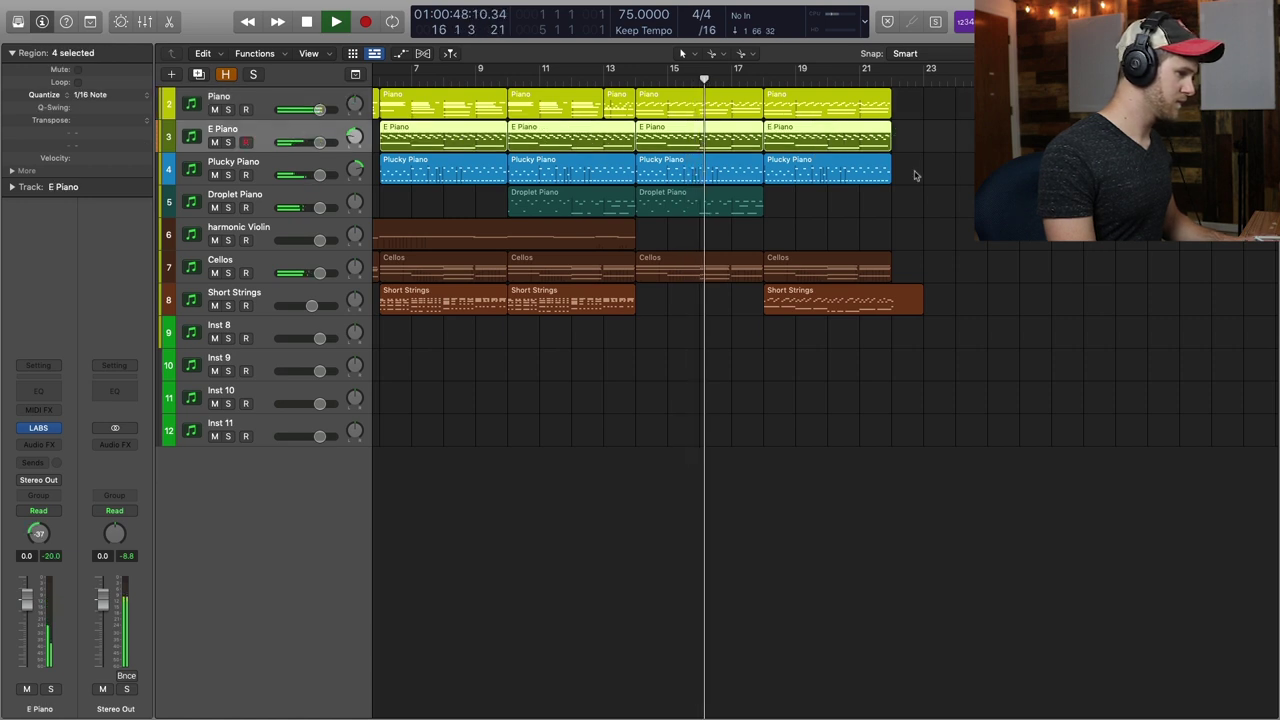
pyautogui.click(920, 147)
pyautogui.press('space')
pyautogui.click(268, 238)
pyautogui.press('alt+super+n')
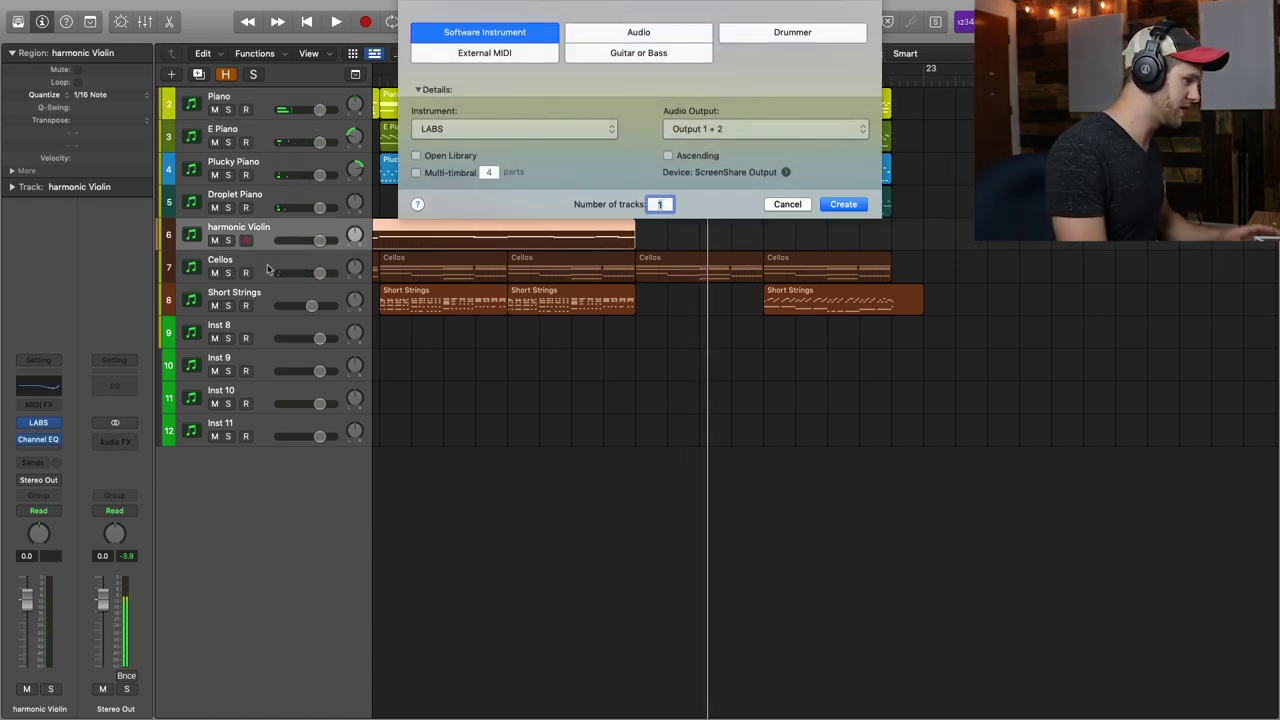
pyautogui.press('Return')
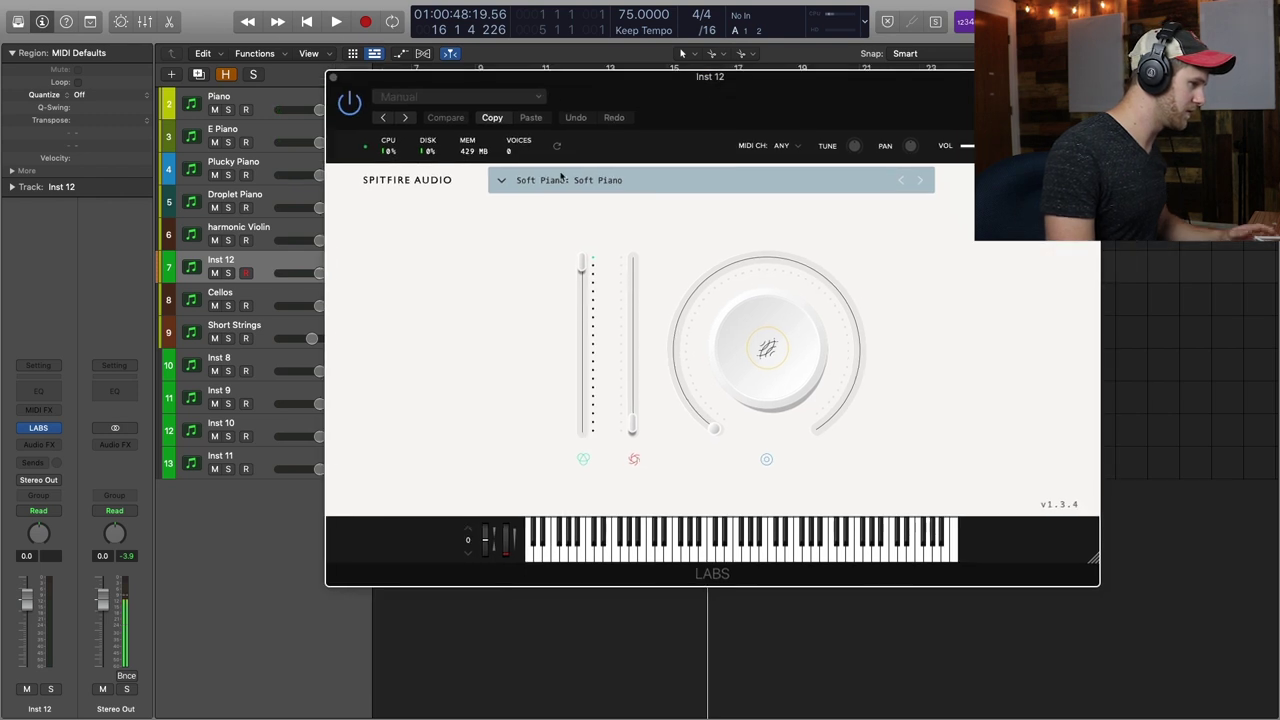
pyautogui.click(563, 177)
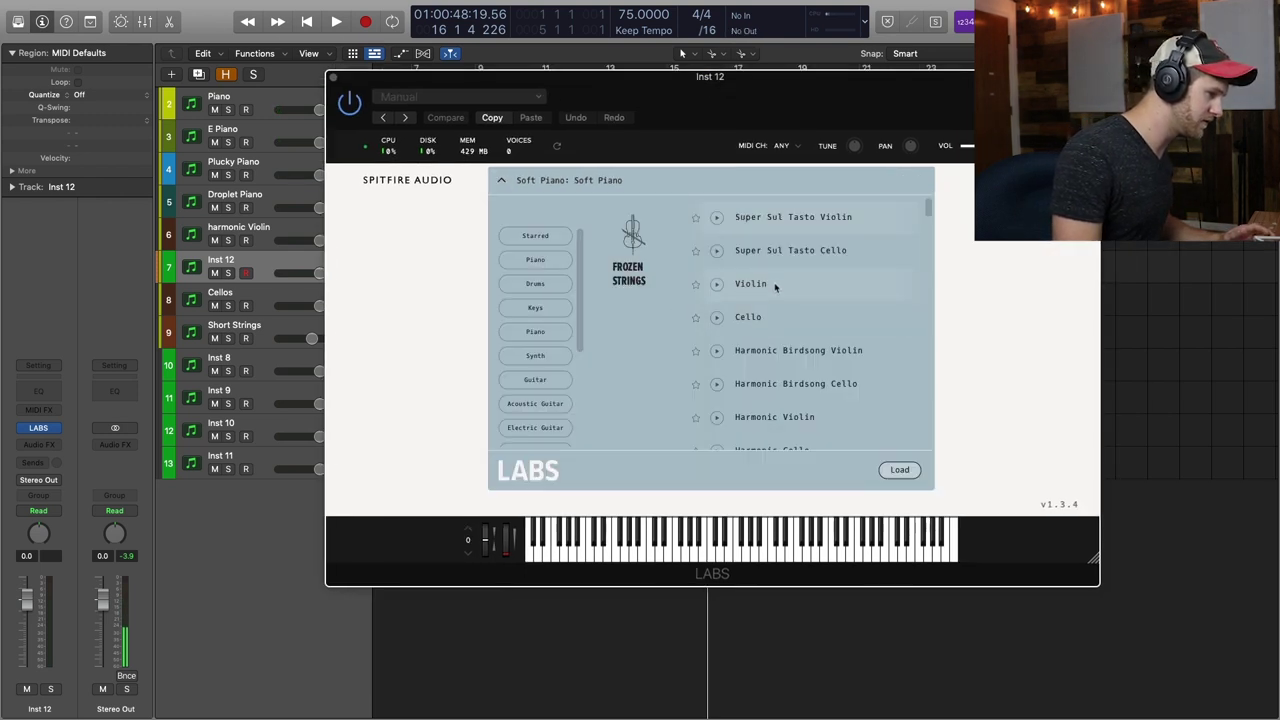
pyautogui.doubleClick(776, 330)
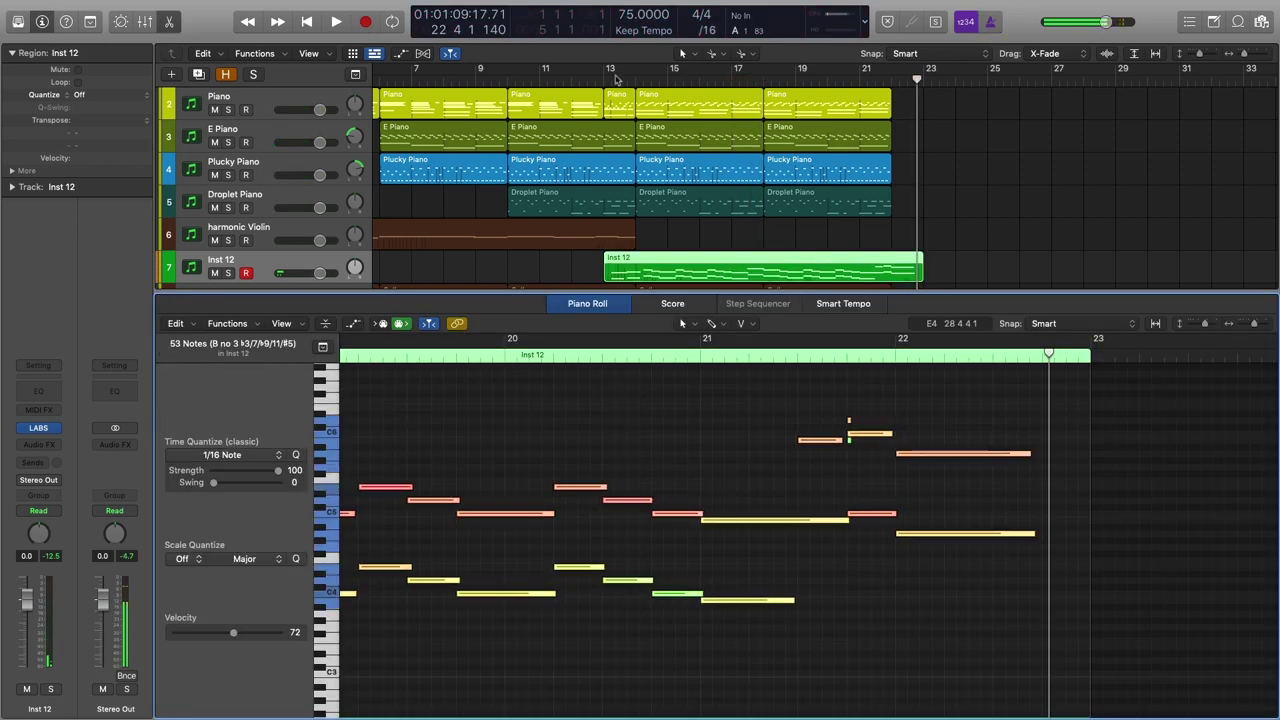
# Play back the new strings part from bar 13 and rename its track Big Strings
pyautogui.doubleClick(615, 76)
pyautogui.click(523, 471)
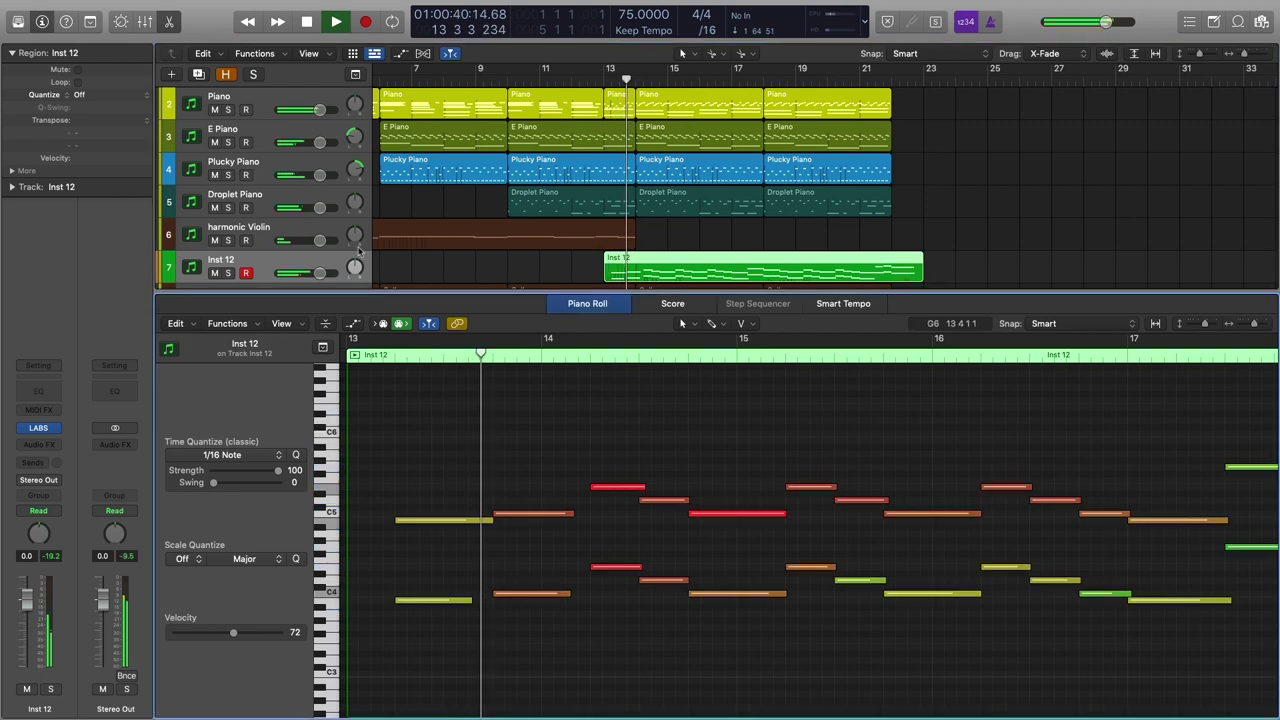
pyautogui.click(261, 254)
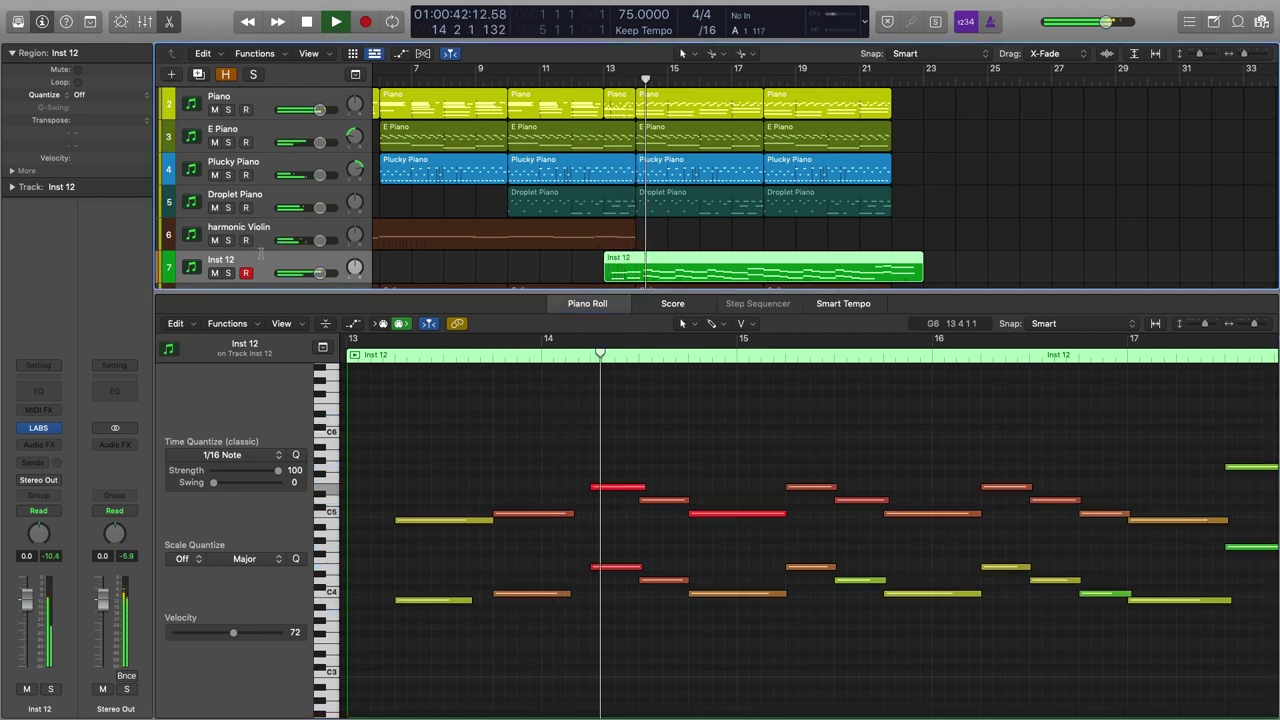
pyautogui.doubleClick(261, 254)
pyautogui.write('Stroings')
pyautogui.press('BackSpace')
pyautogui.press('BackSpace')
pyautogui.press('BackSpace')
pyautogui.press('BackSpace')
pyautogui.press('BackSpace')
pyautogui.press('BackSpace')
pyautogui.press('BackSpace')
pyautogui.press('BackSpace')
pyautogui.write('Big Strings')
pyautogui.press('Return')
# Color the Big Strings track brown, give its region the track's color and name, and close the note editor
pyautogui.rightClick(283, 263)
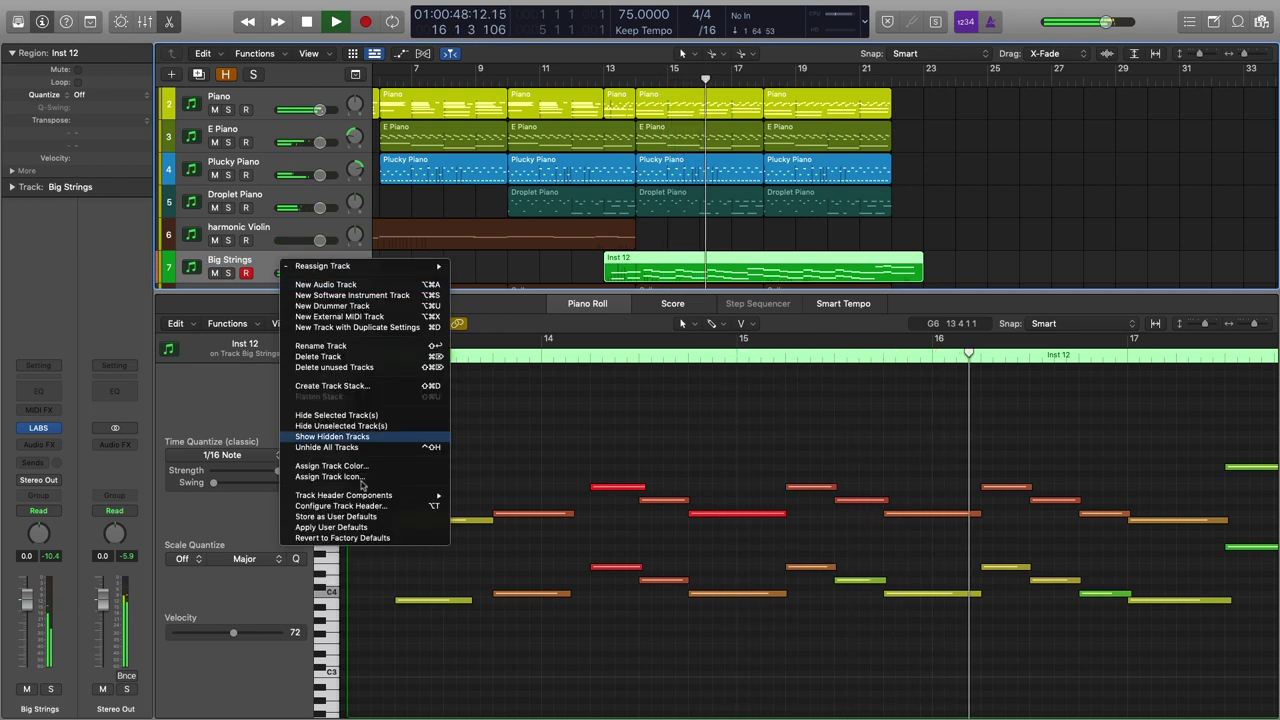
pyautogui.click(335, 466)
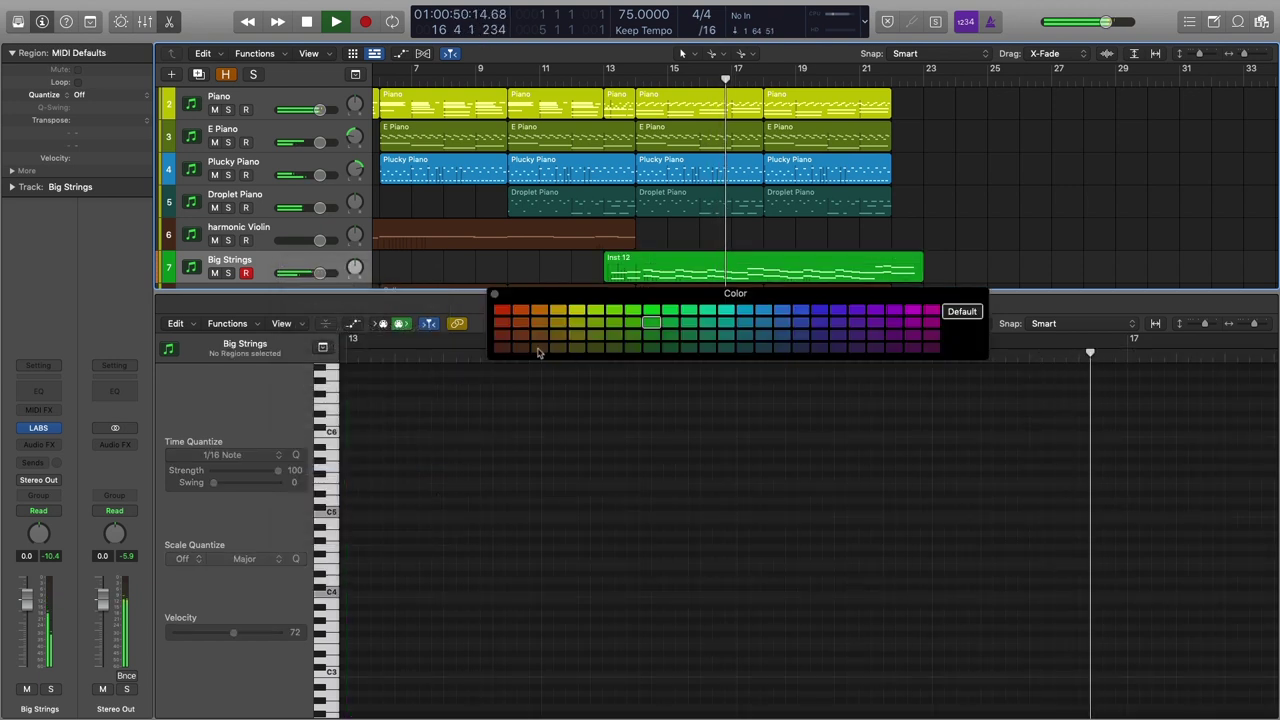
pyautogui.click(520, 336)
pyautogui.click(494, 294)
pyautogui.click(301, 267)
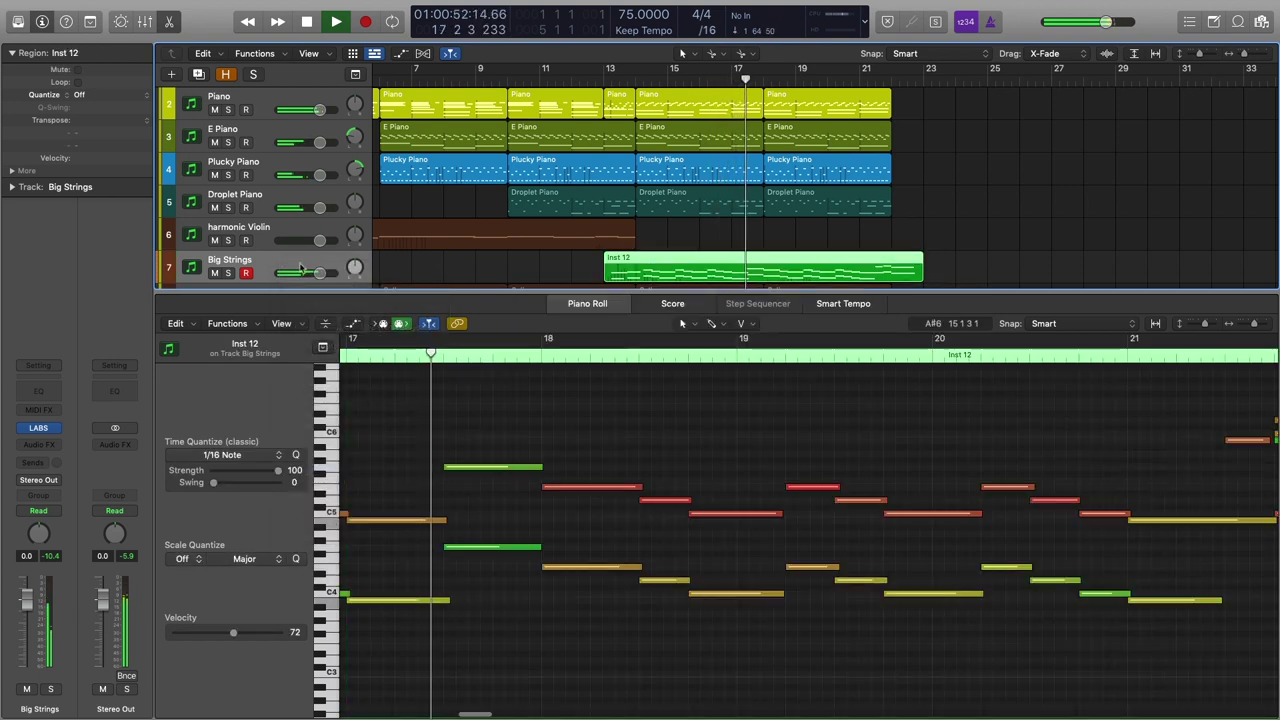
pyautogui.hotkey('alt', 'shift', 'c')
pyautogui.hotkey('alt', 'shift', 'n')
pyautogui.press('space')
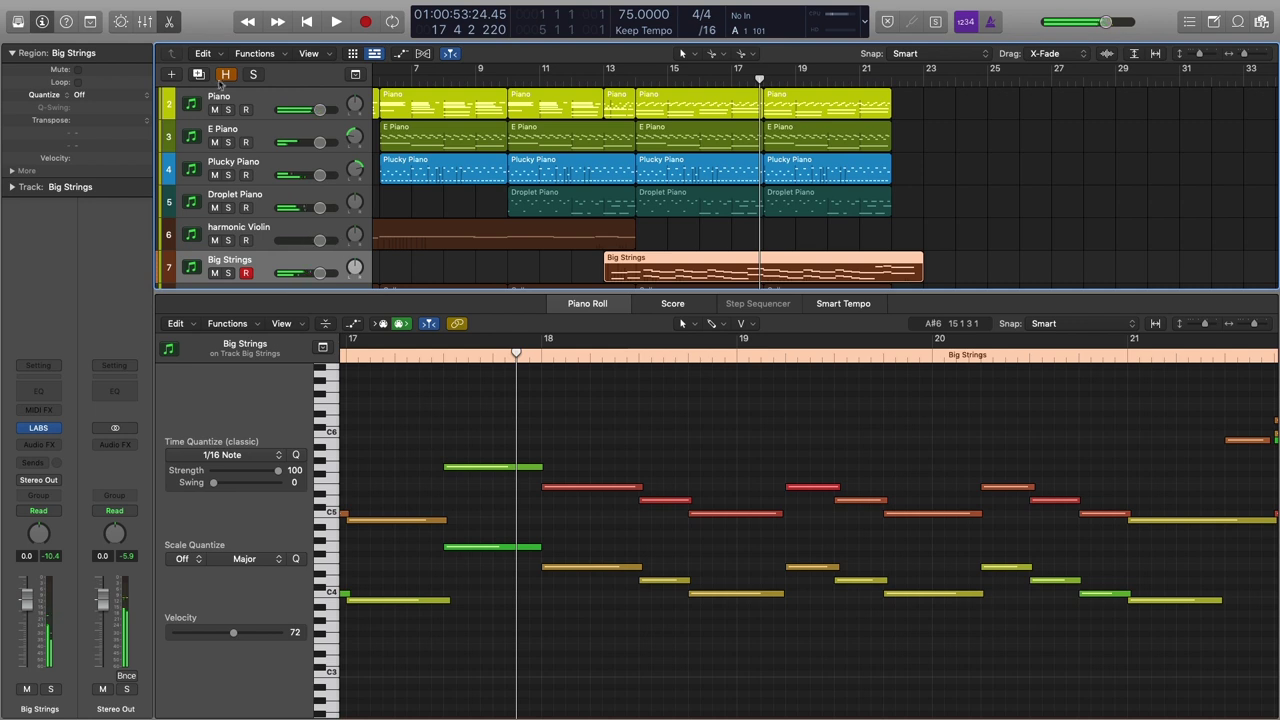
pyautogui.press('p')
# Load the Choir: Long preset in LABS on the Inst 8 track
pyautogui.doubleClick(240, 358)
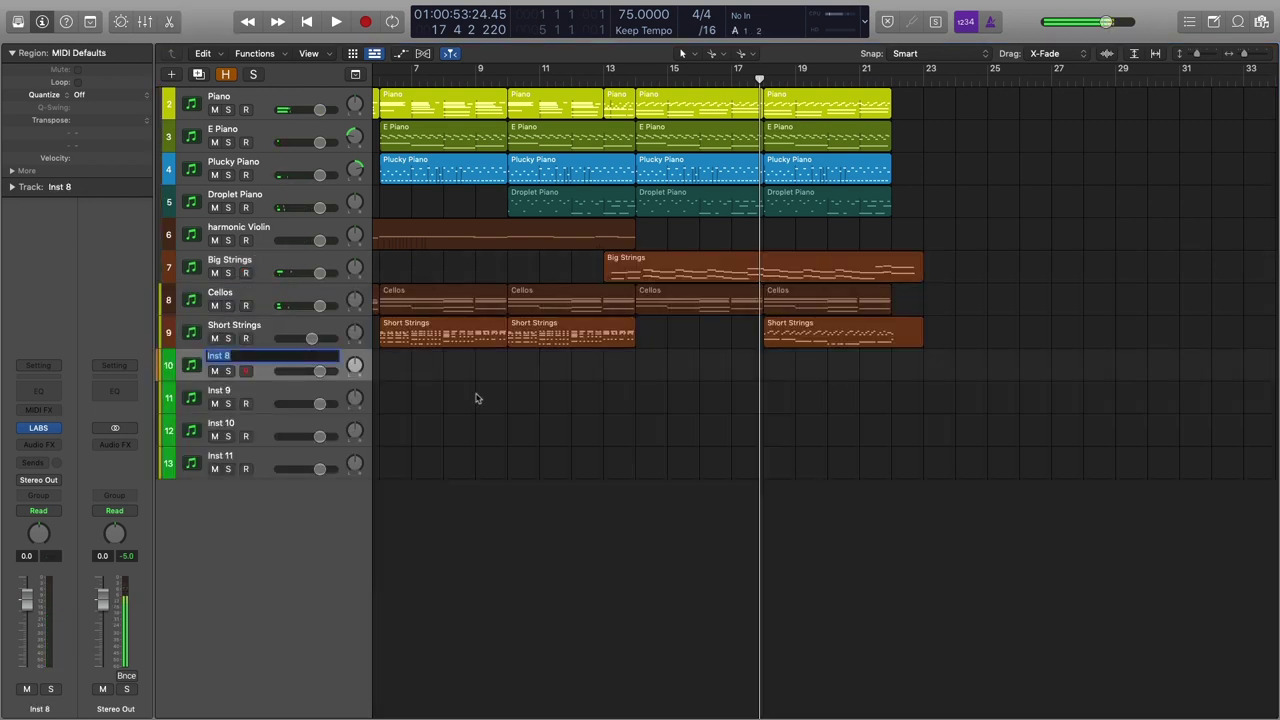
pyautogui.click(38, 428)
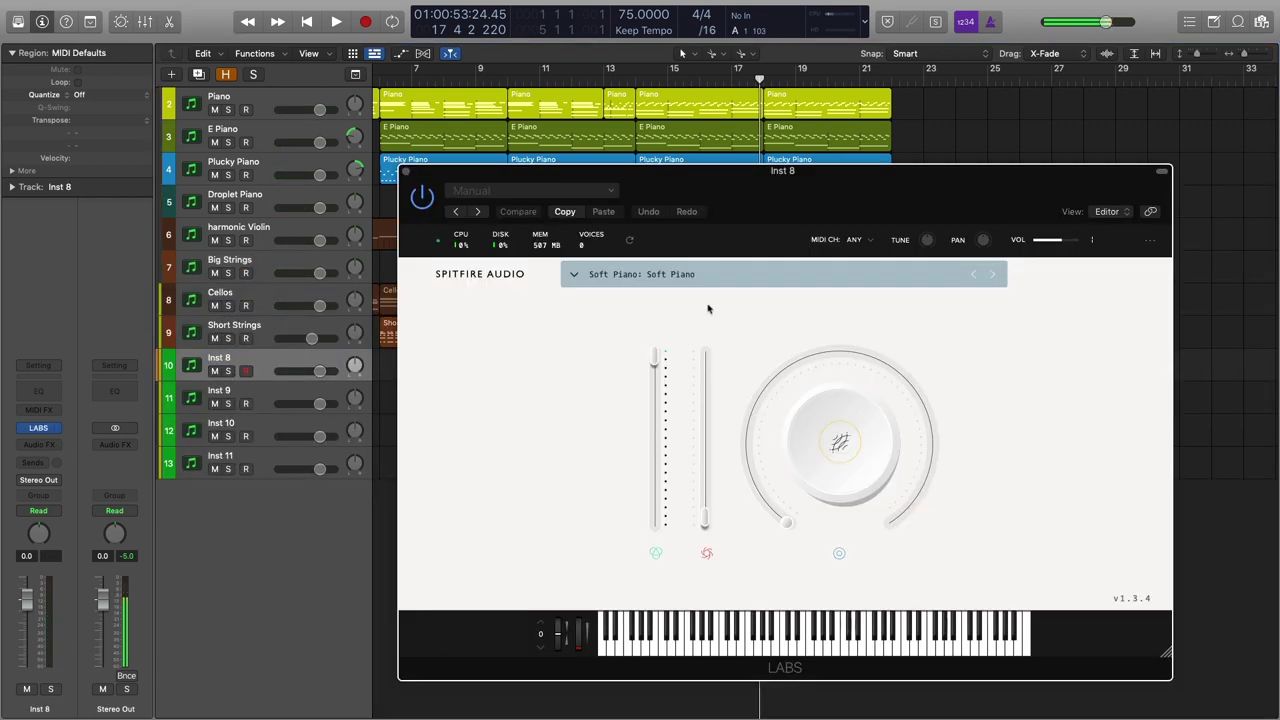
pyautogui.click(526, 170)
pyautogui.scroll(-4, 590, 307)
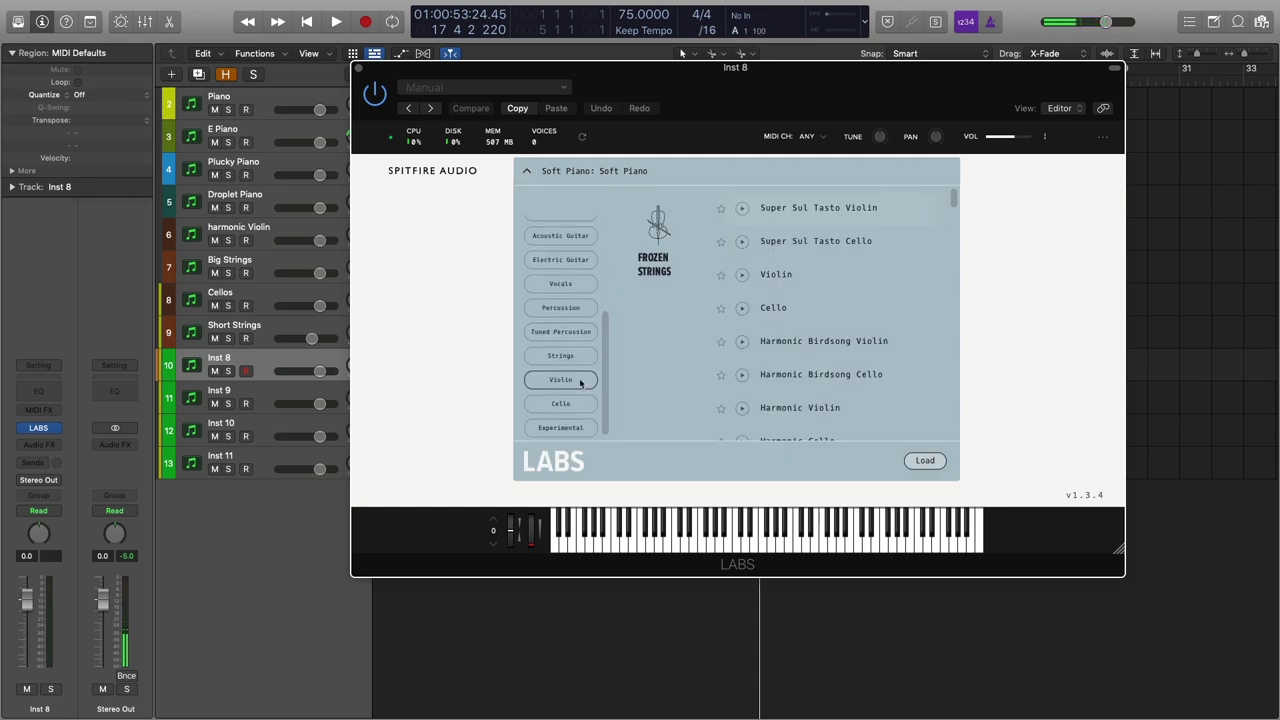
pyautogui.scroll(-10, 807, 370)
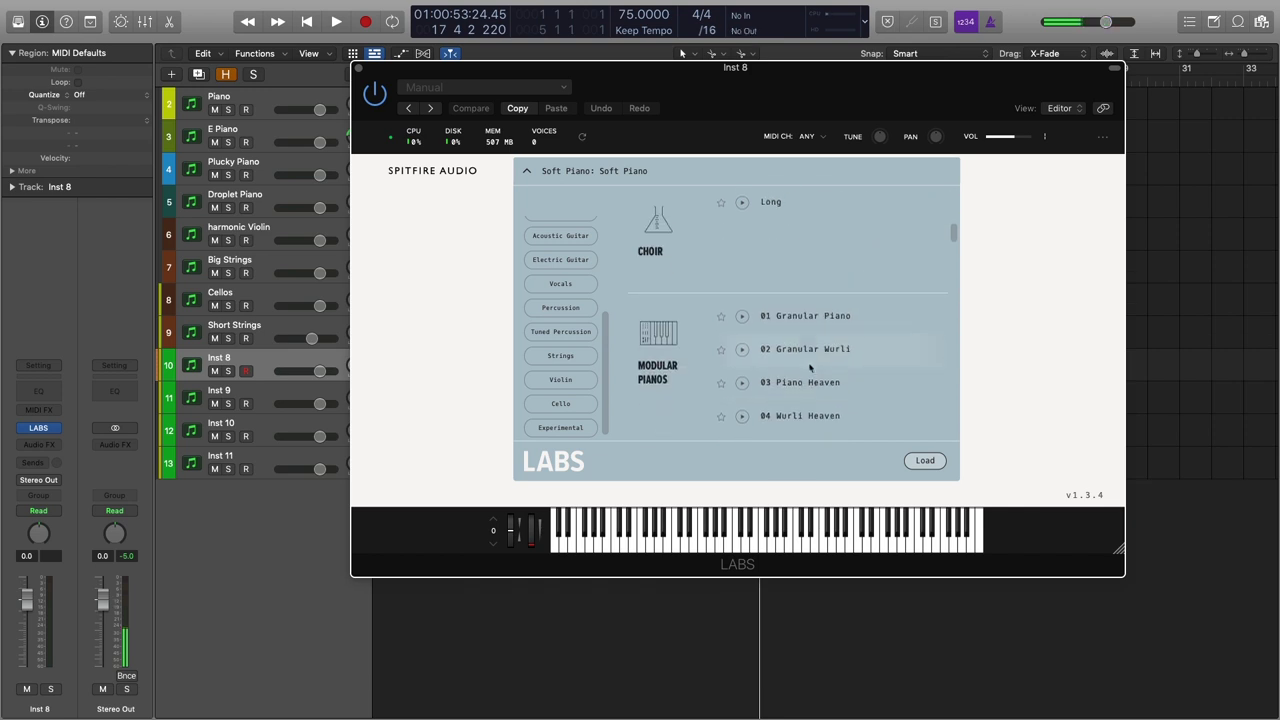
pyautogui.click(771, 206)
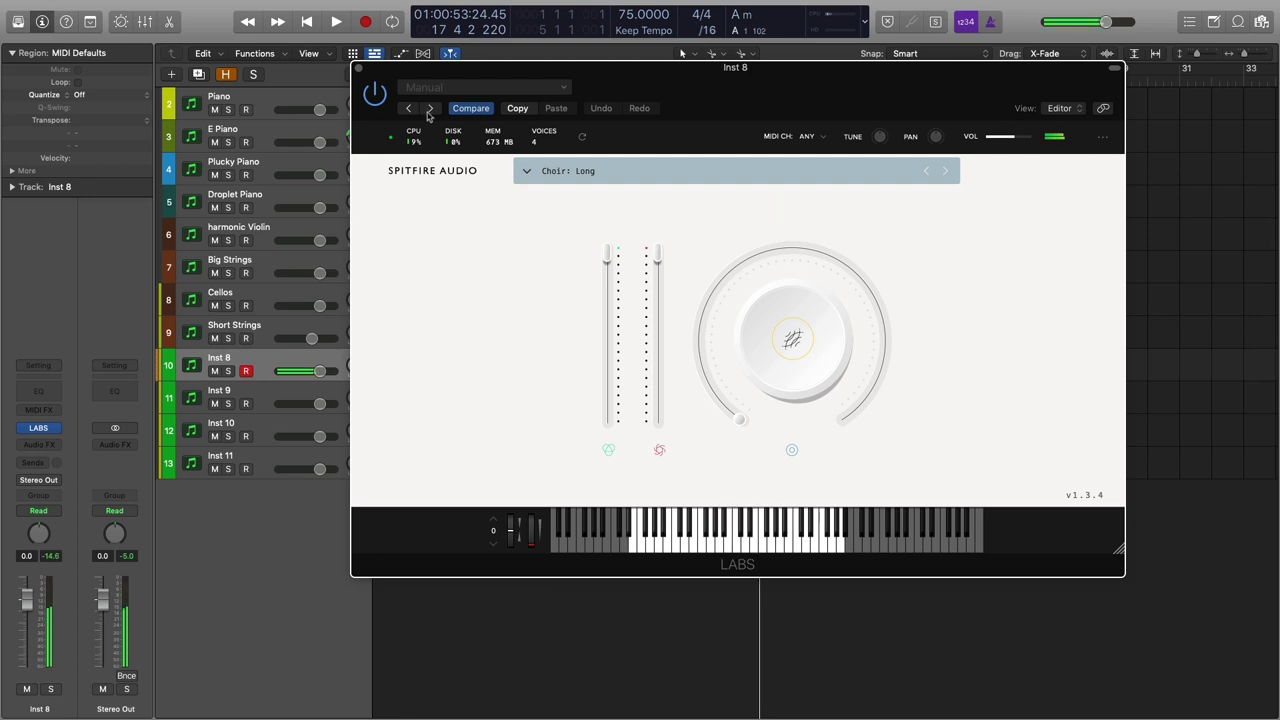
# Close the instrument window and record a choir part from bar 14 to bar 18
pyautogui.click(359, 68)
pyautogui.click(634, 80)
pyautogui.press('r')
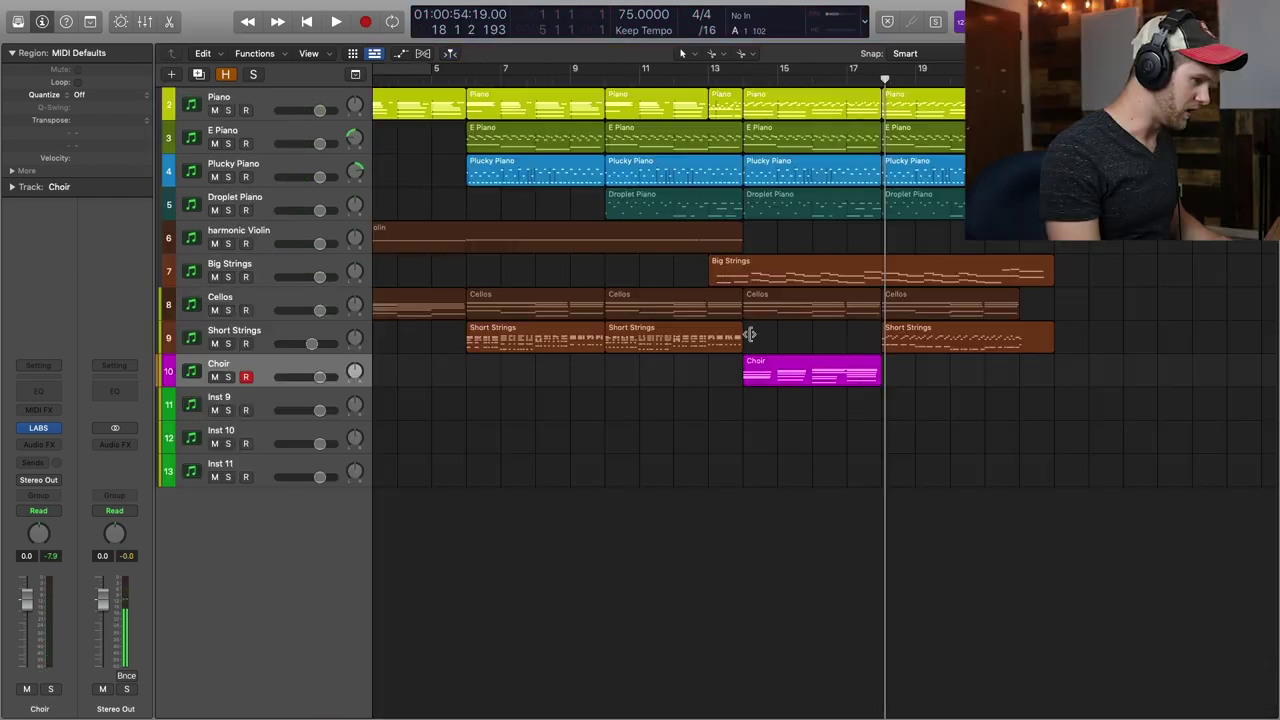
# Copy the Choir region from bar 14 to bar 18 and listen to the section from bar 14
pyautogui.click(765, 368)
pyautogui.click(743, 81)
pyautogui.press('space')
pyautogui.moveTo(804, 376); pyautogui.dragTo(940, 376)
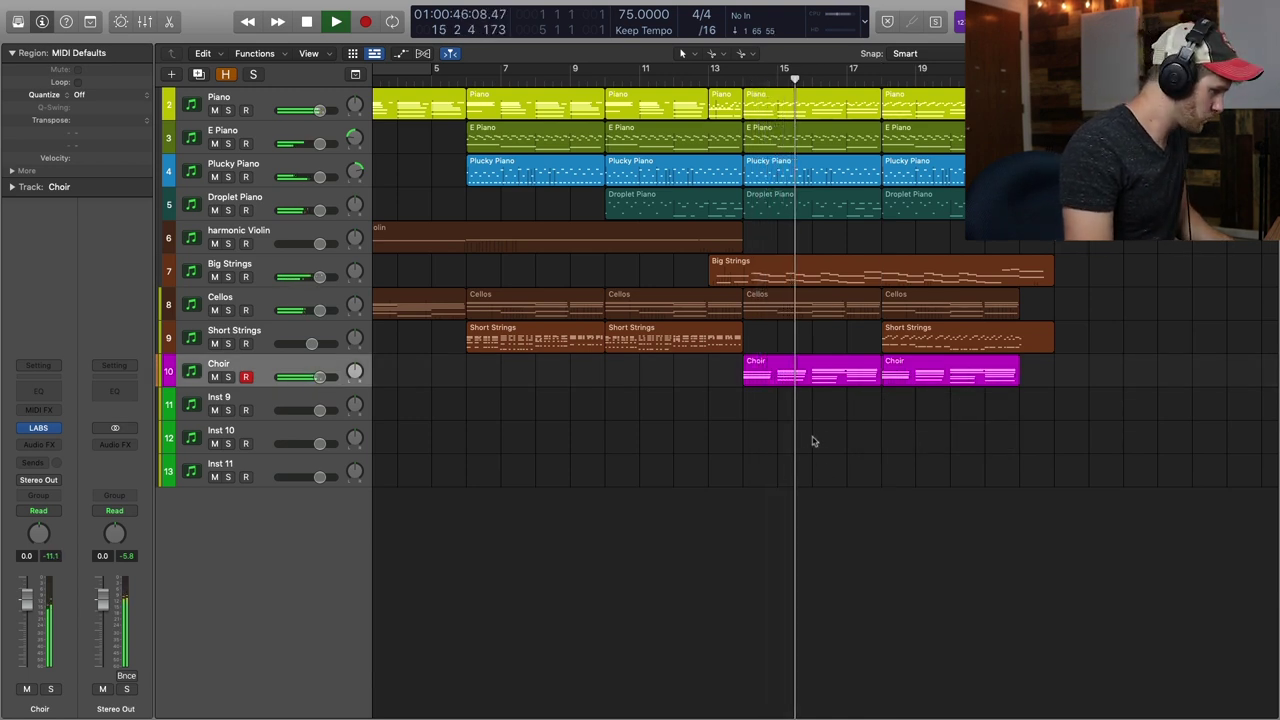
pyautogui.hscroll(2, 812, 441)
pyautogui.hscroll(-5, 812, 441)
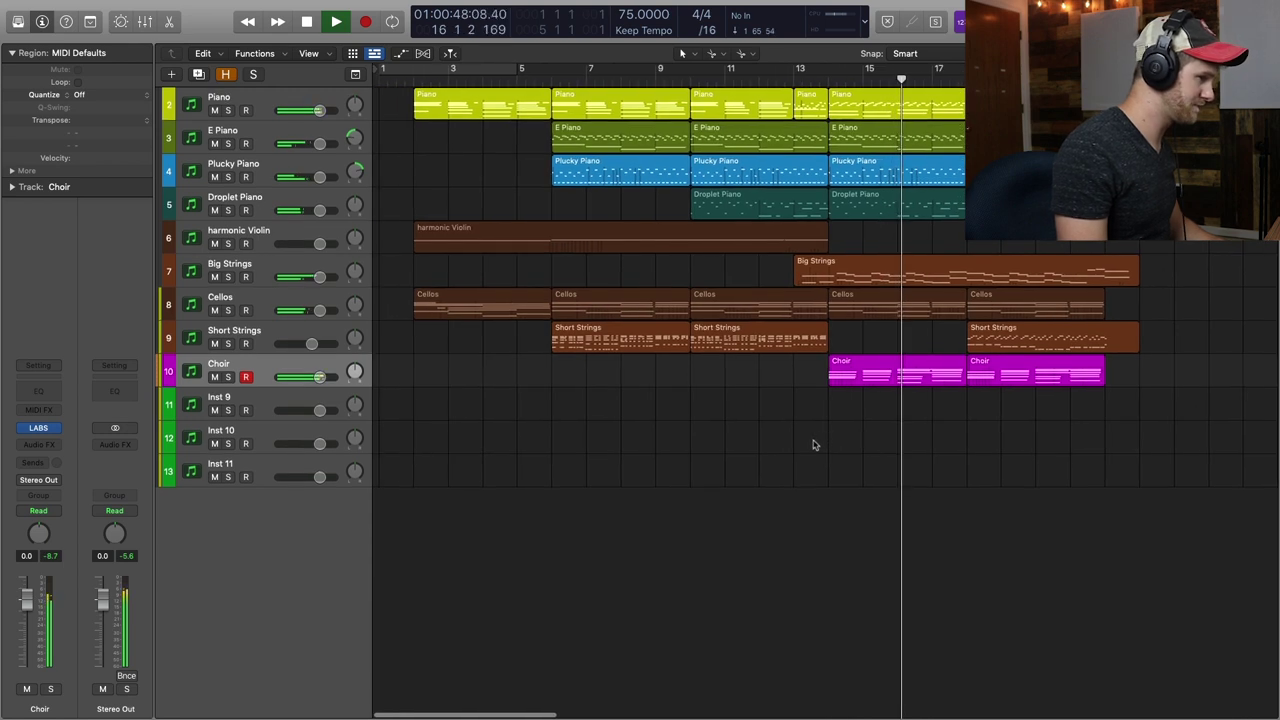
pyautogui.hscroll(3, 809, 443)
pyautogui.press('space')
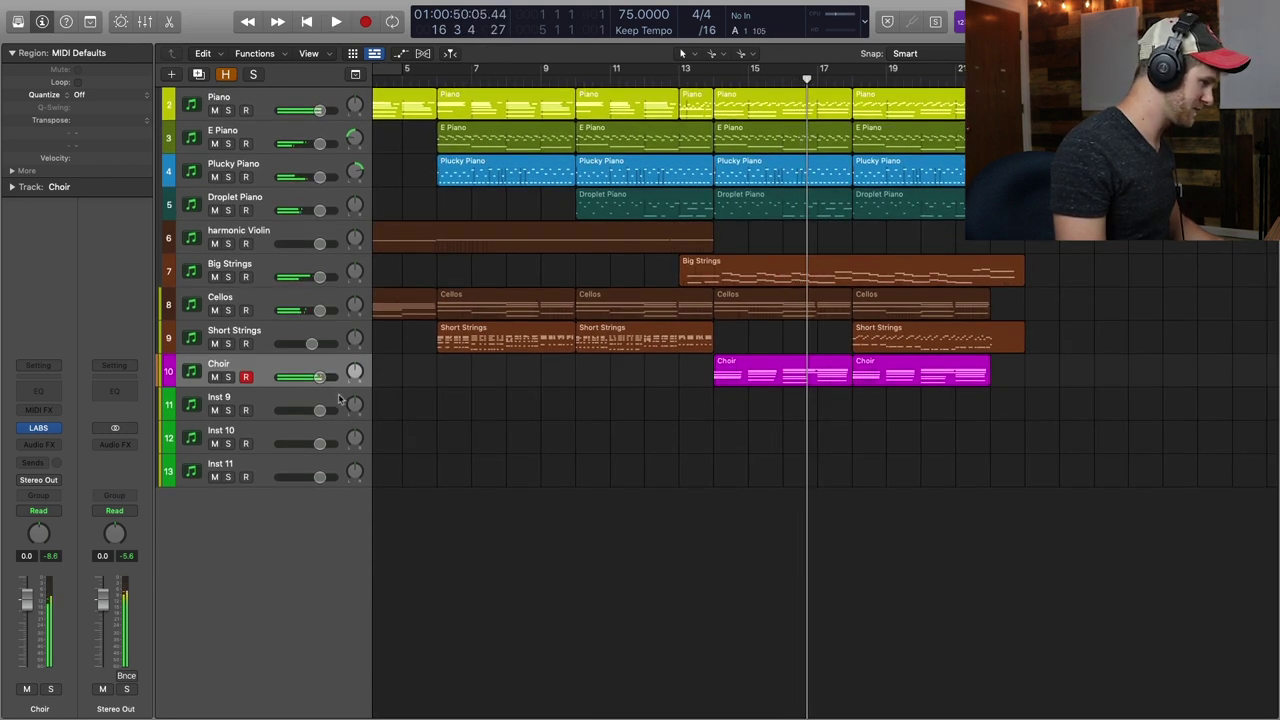
# Load the Synth Pads preset Pad #0001 in LABS on the Inst 9 track
pyautogui.click(338, 398)
pyautogui.click(40, 431)
pyautogui.moveTo(718, 182); pyautogui.dragTo(675, 78)
pyautogui.click(600, 172)
pyautogui.click(565, 345)
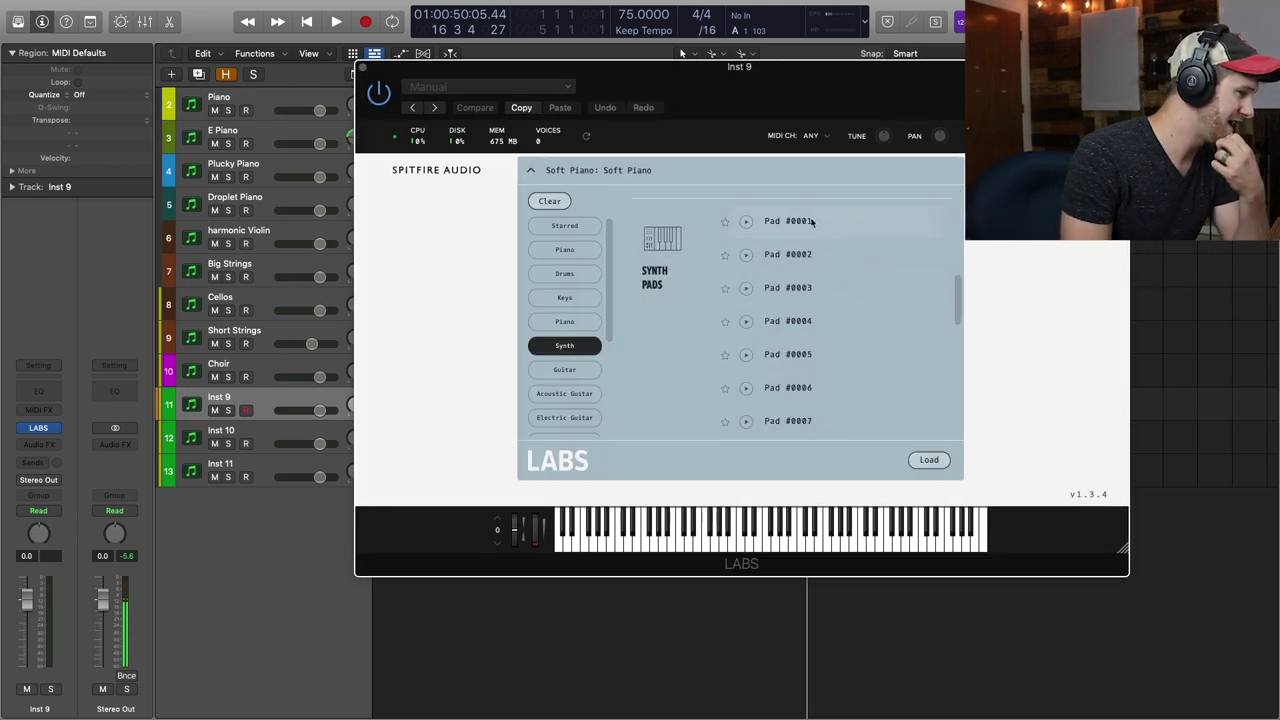
pyautogui.click(790, 221)
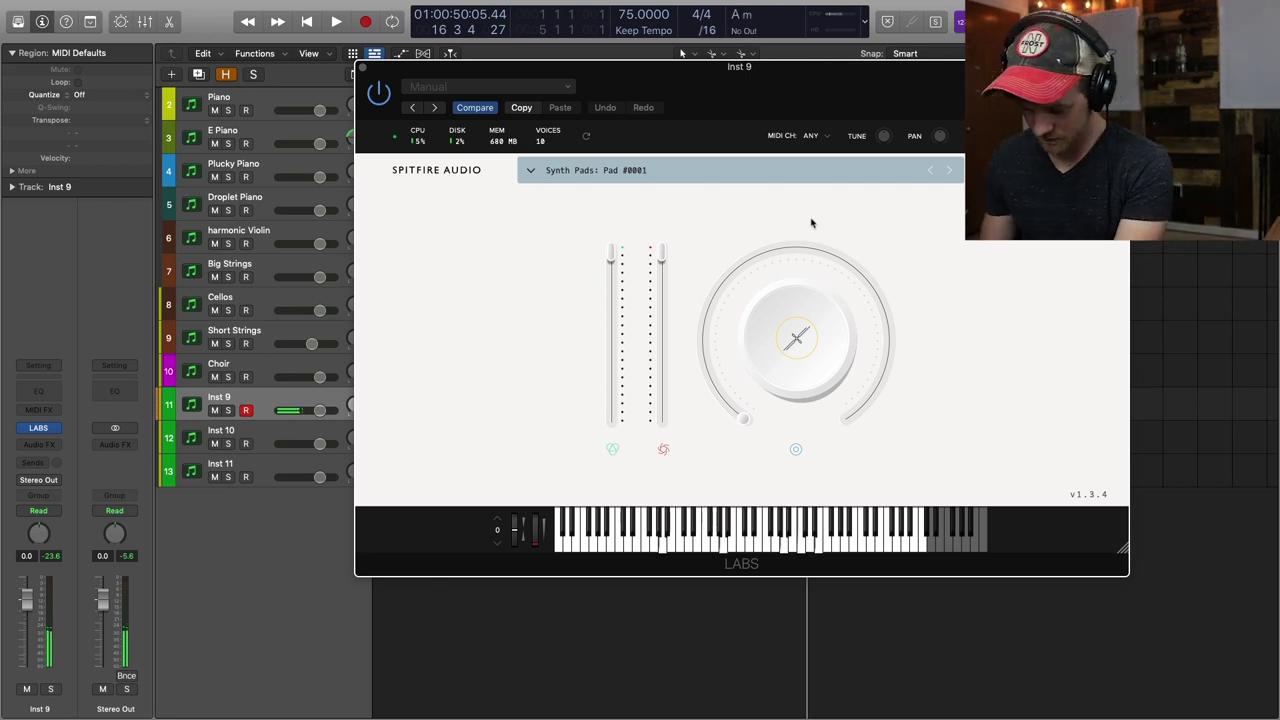
# Close the instrument window and record a soft pad part starting at bar 2
pyautogui.click(363, 67)
pyautogui.hscroll(-3, 412, 85)
pyautogui.click(415, 82)
pyautogui.press('r')
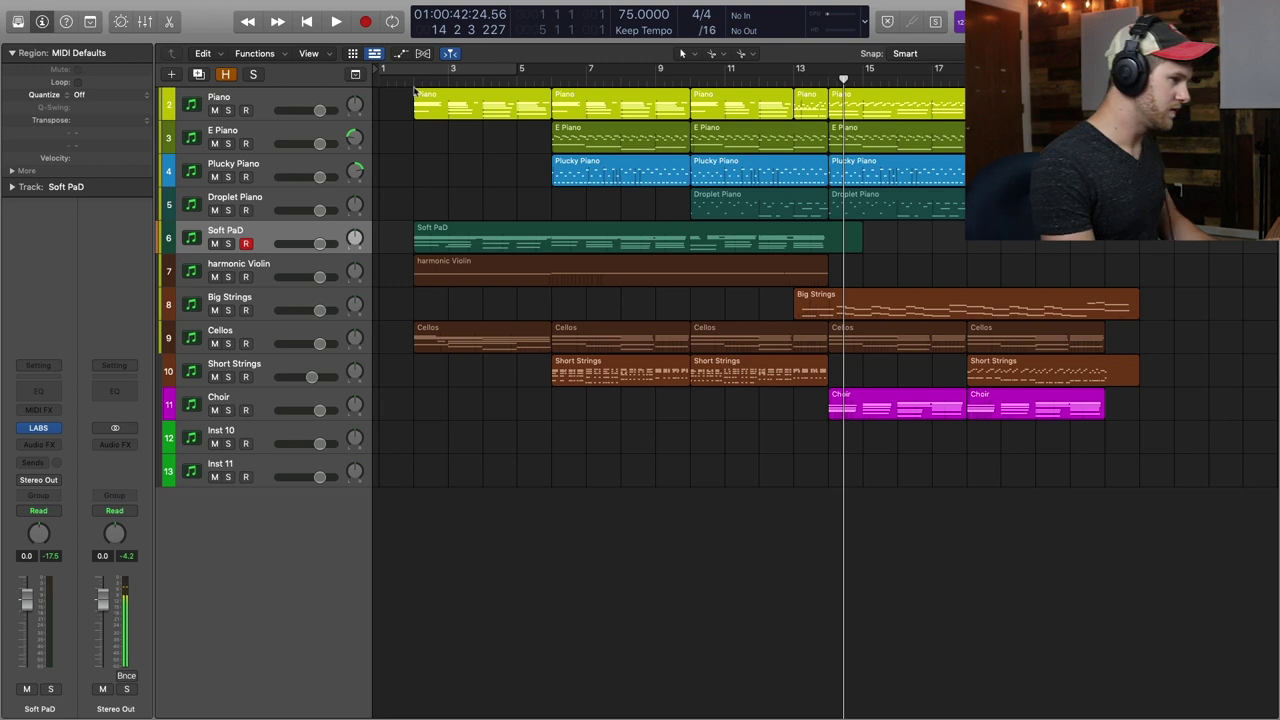
# Play the arrangement from bar 2 and lower the Soft PaD track volume to about -2.8 dB
pyautogui.click(415, 88)
pyautogui.press('space')
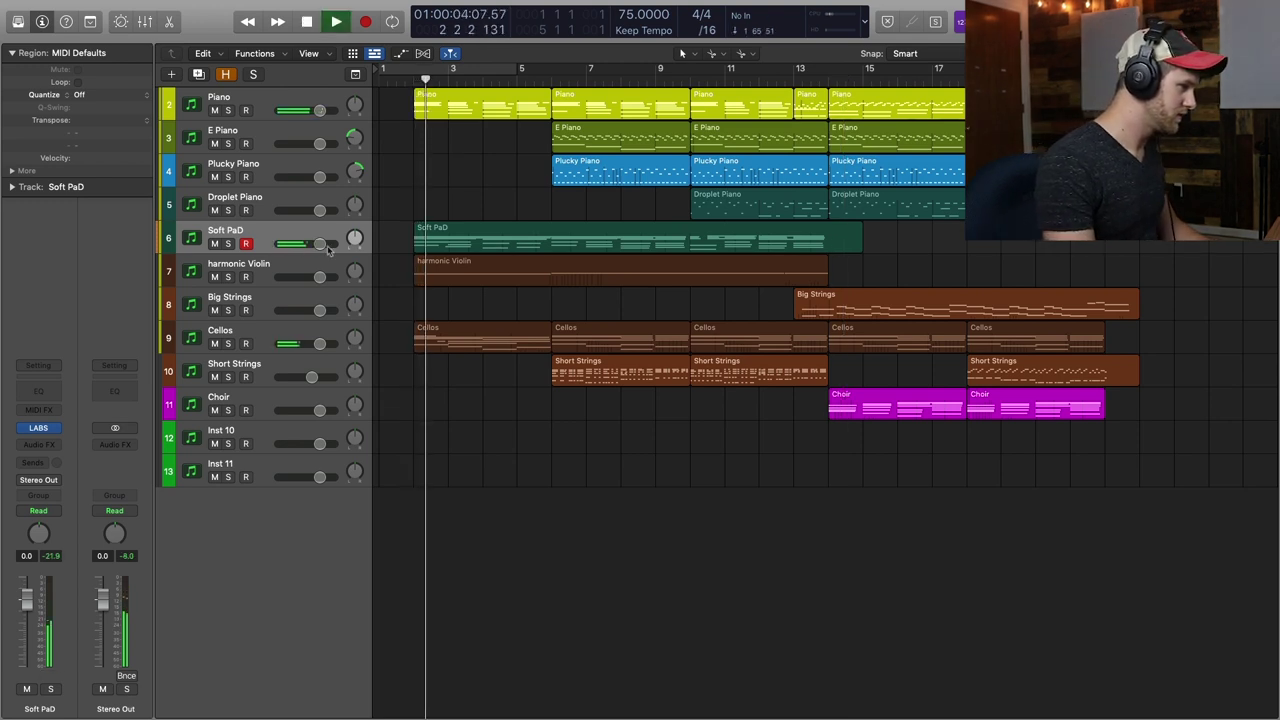
pyautogui.moveTo(327, 247); pyautogui.dragTo(320, 247)
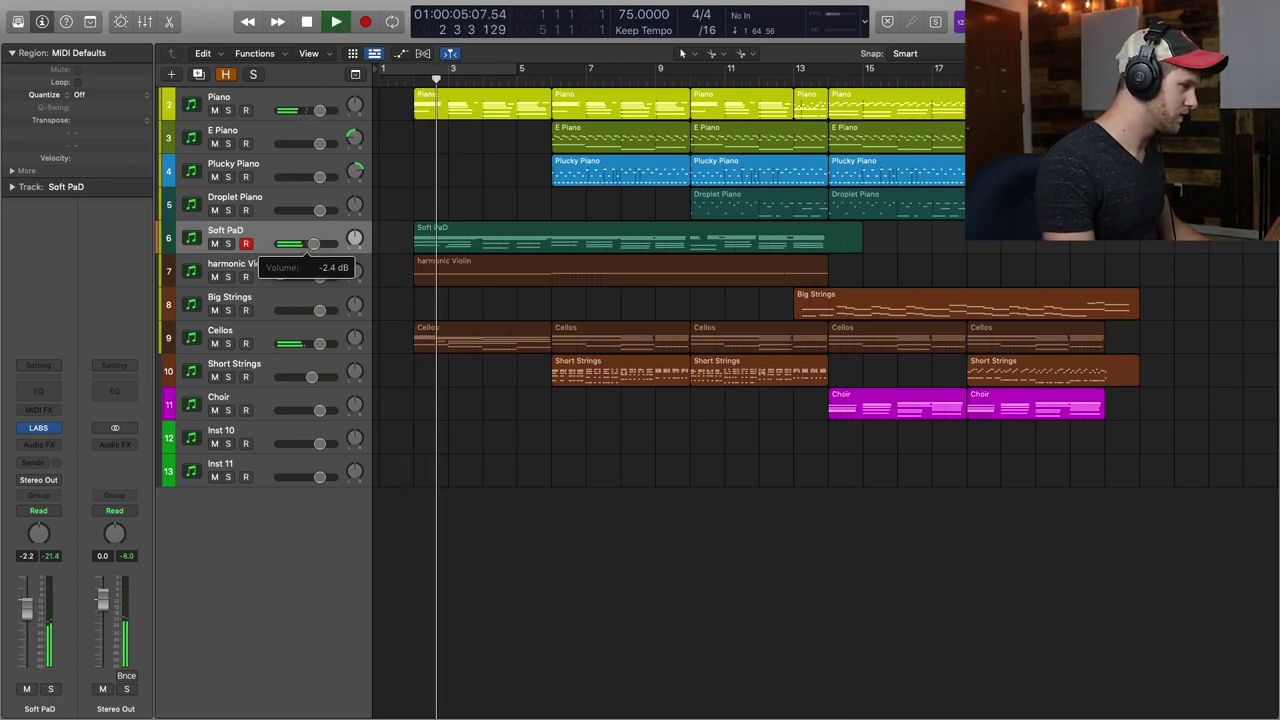
# Add a wide Channel EQ cut of -8.6 dB at 1810 Hz with Q 0.10 on Soft PaD, comparing it soloed and in the mix
pyautogui.click(38, 389)
pyautogui.moveTo(955, 367); pyautogui.dragTo(1047, 407)
pyautogui.press('s')
pyautogui.press('s')
pyautogui.moveTo(868, 369); pyautogui.dragTo(833, 378)
pyautogui.moveTo(952, 520)
pyautogui.mouseDown()
pyautogui.moveTo(951, 500)
pyautogui.moveTo(951, 526)
pyautogui.mouseUp()
pyautogui.press('s')
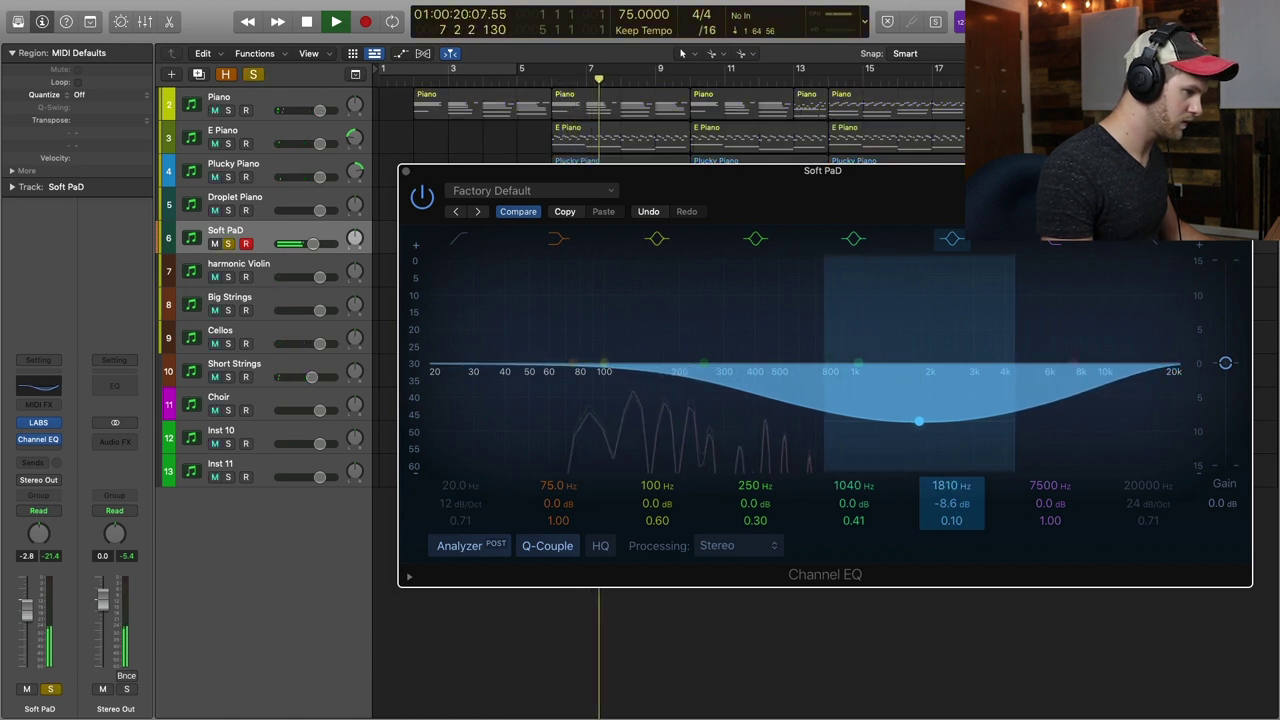
pyautogui.press('s')
pyautogui.click(406, 172)
pyautogui.press('space')
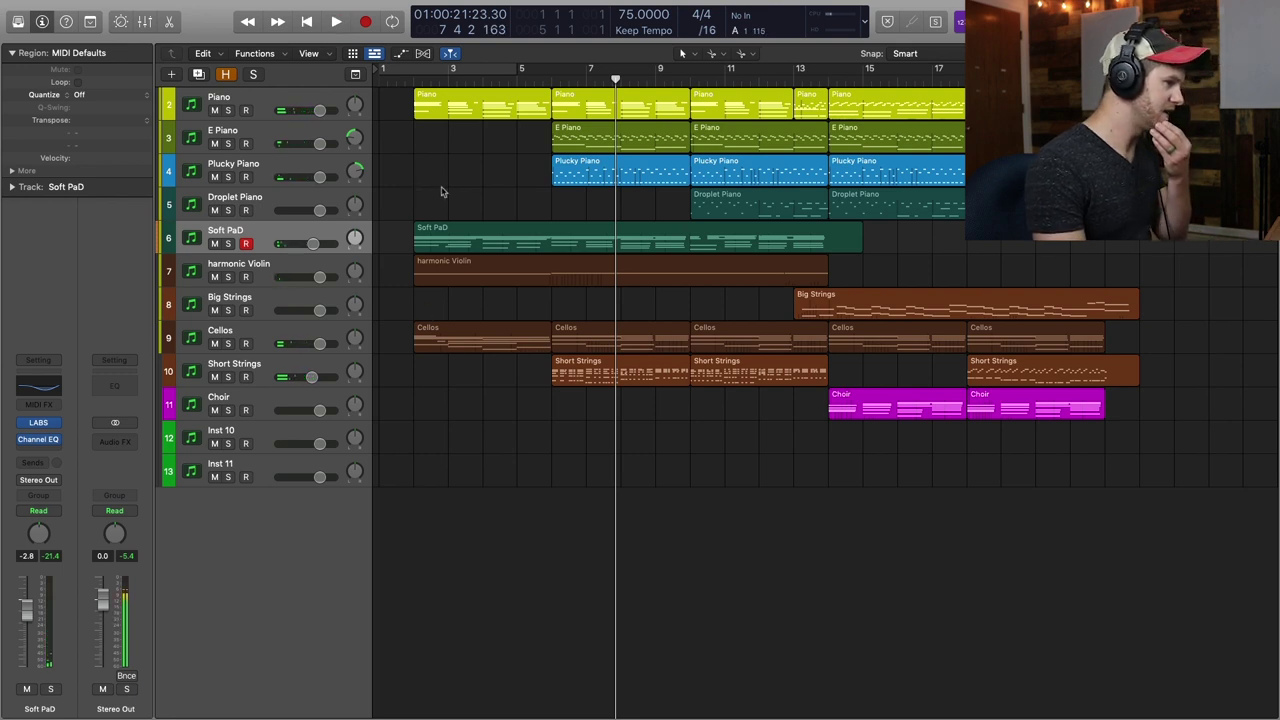
# Duplicate the Piano track with its settings and rename the new track Rhythmic Piano
pyautogui.click(313, 103)
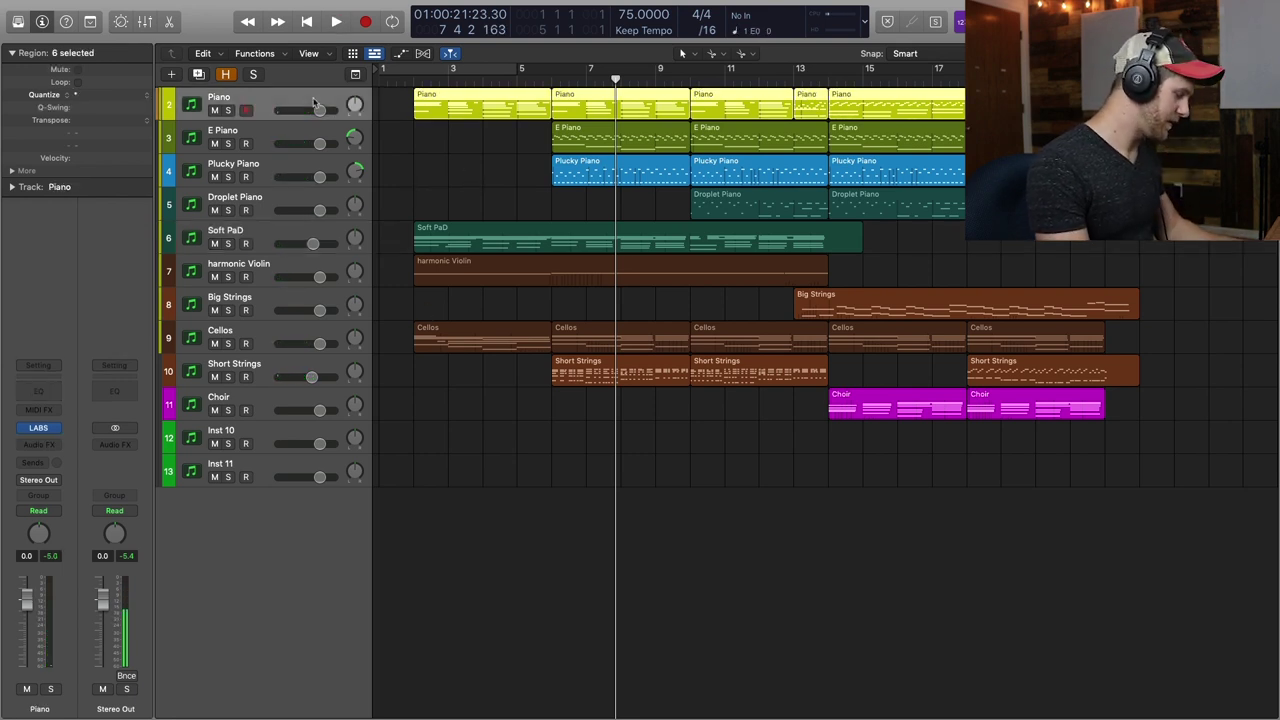
pyautogui.press('super+d')
pyautogui.doubleClick(300, 130)
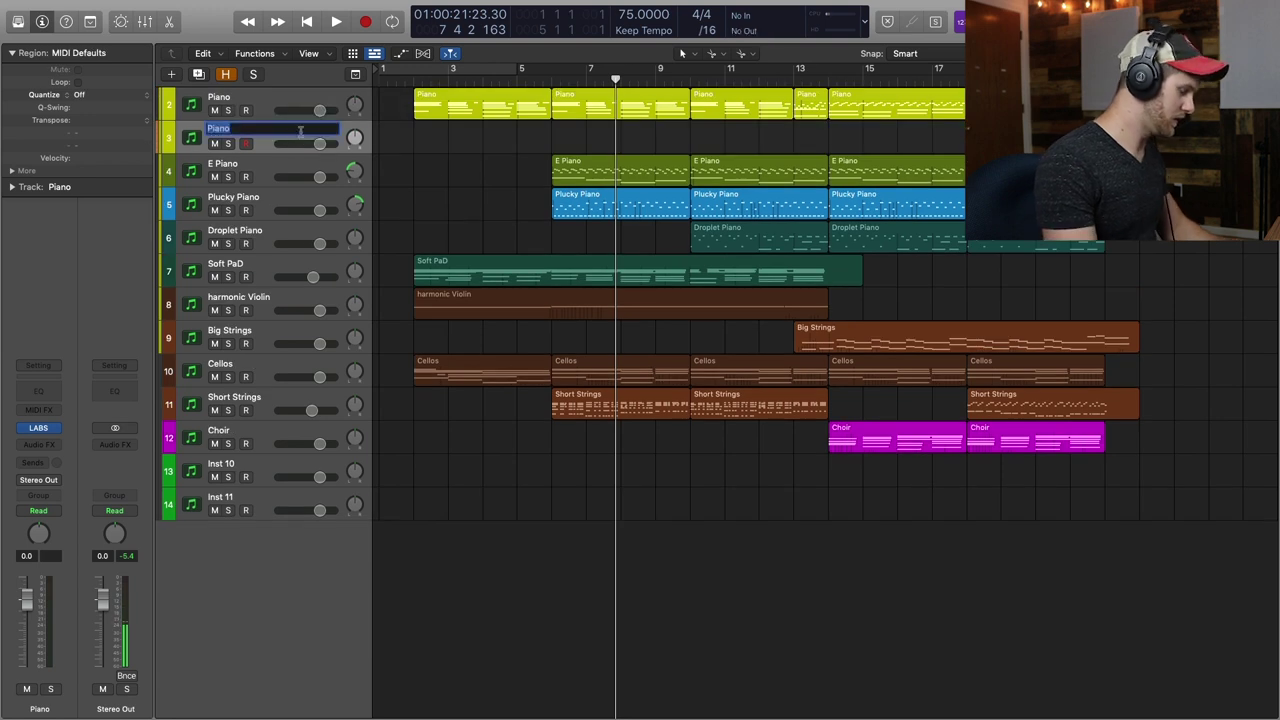
pyautogui.write('Rhythmic Piano')
pyautogui.press('Return')
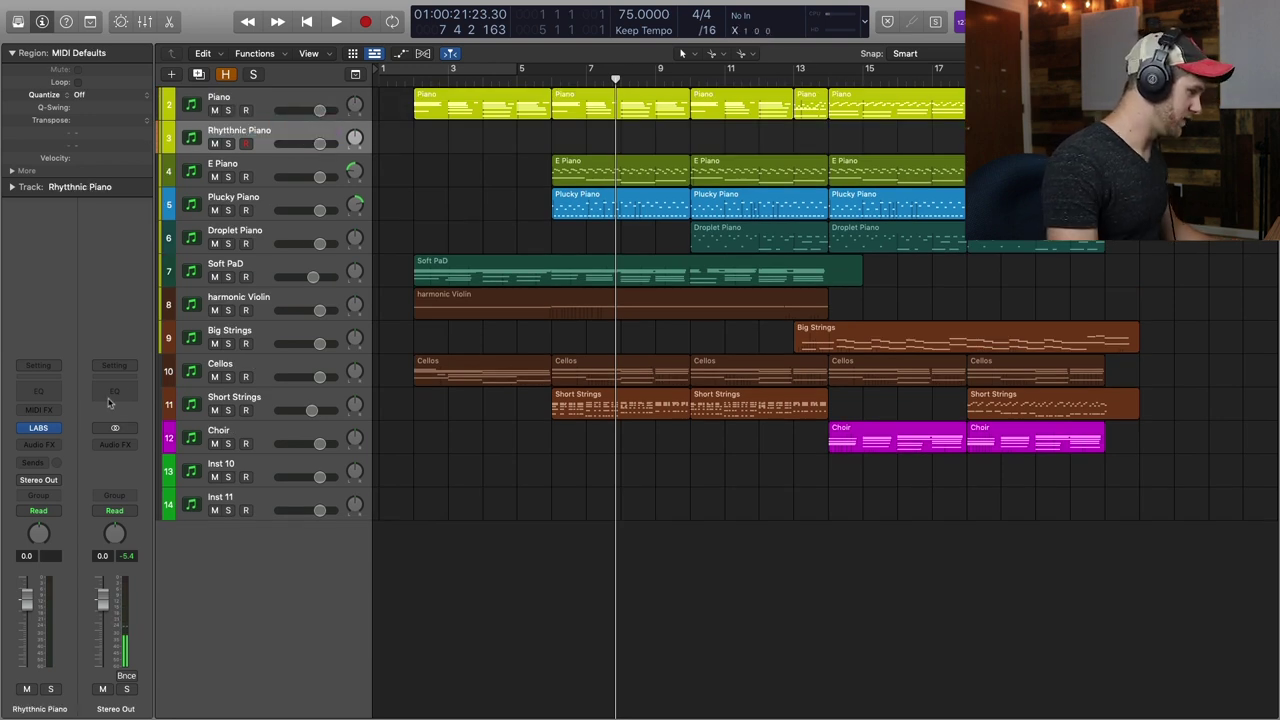
# Add the Output Movement effect to the Rhythmic Piano track and audition its plucks presets, including 054. Pluck Your Pad
pyautogui.click(55, 446)
pyautogui.moveTo(90, 707)
pyautogui.moveTo(157, 699)
pyautogui.moveTo(190, 655)
pyautogui.moveTo(295, 655)
pyautogui.click(365, 655)
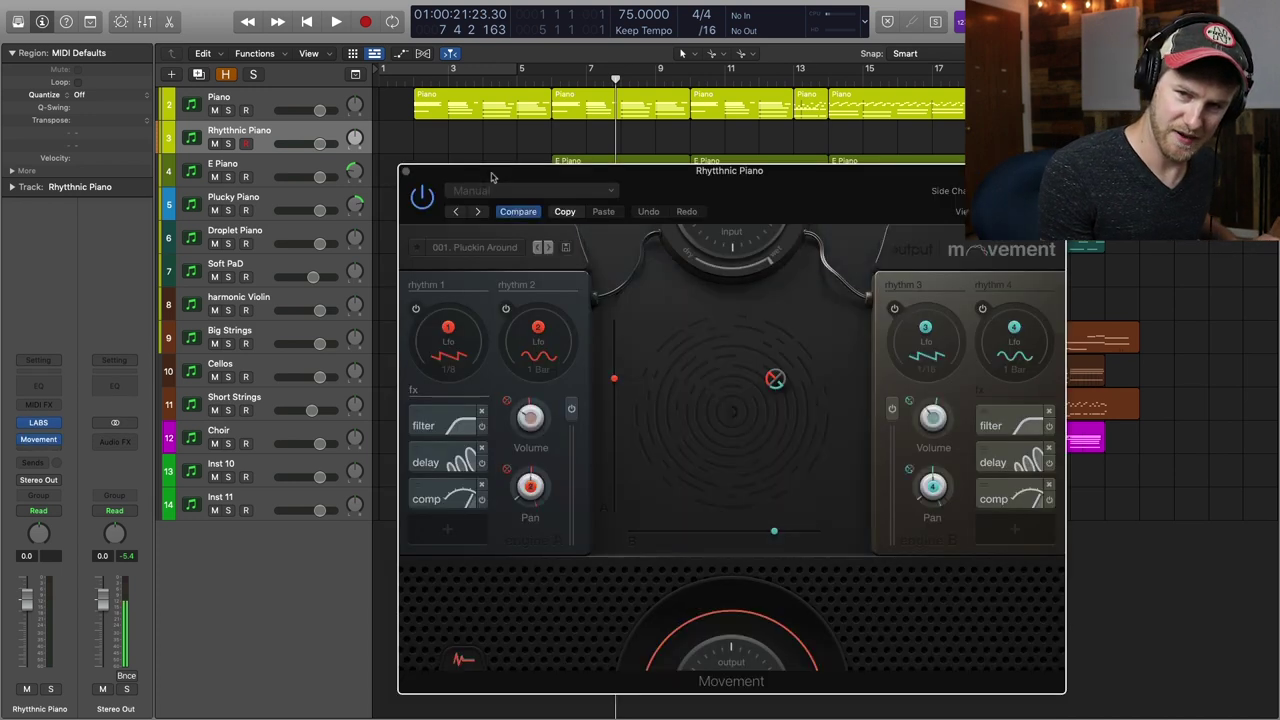
pyautogui.moveTo(708, 180); pyautogui.dragTo(618, 41)
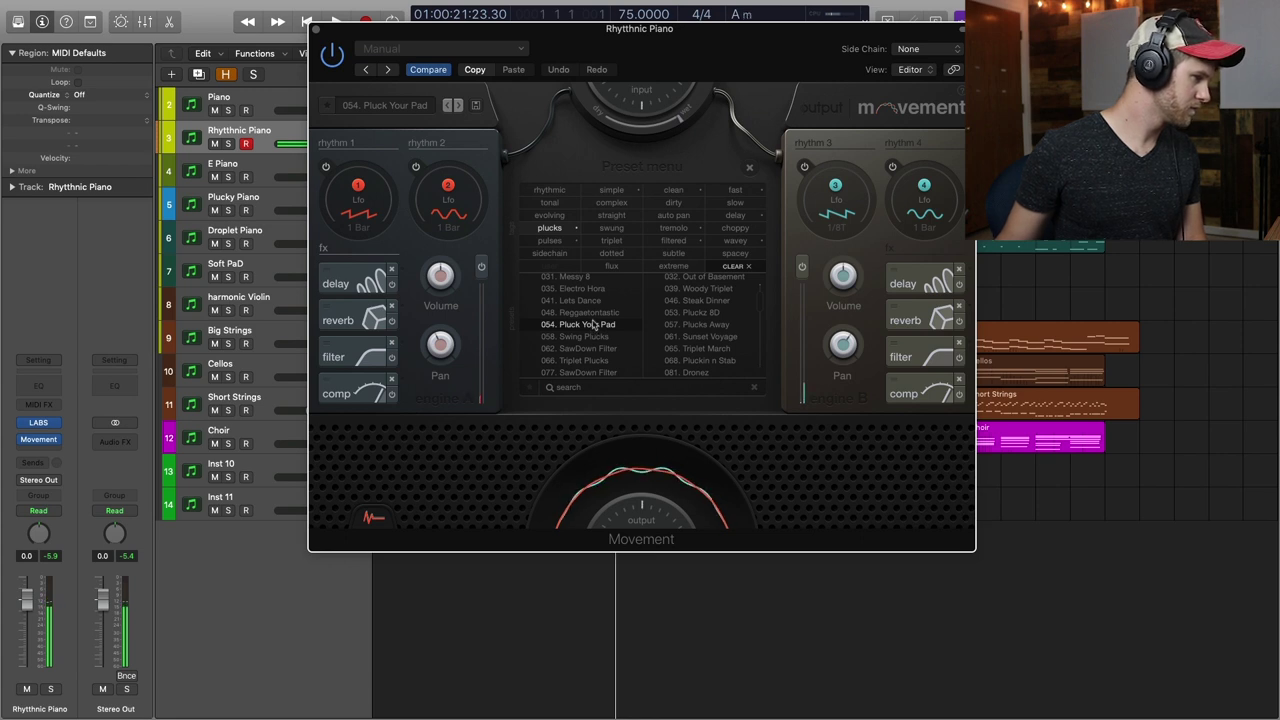
pyautogui.click(847, 240)
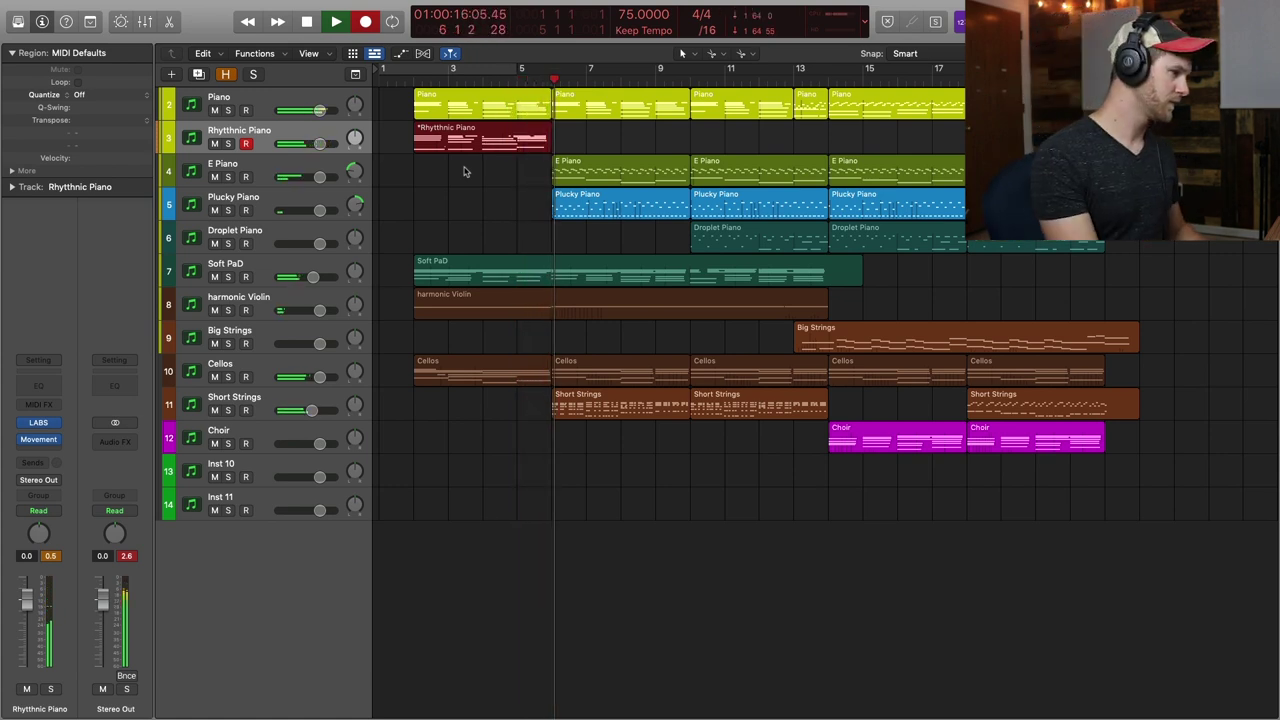
# Stop recording the Rhythmic Piano part at bar 6, open its notes, and reduce Movement's dry/wet mix on 101. Poly Groove during playback
pyautogui.press('space')
pyautogui.press('p')
pyautogui.press('space')
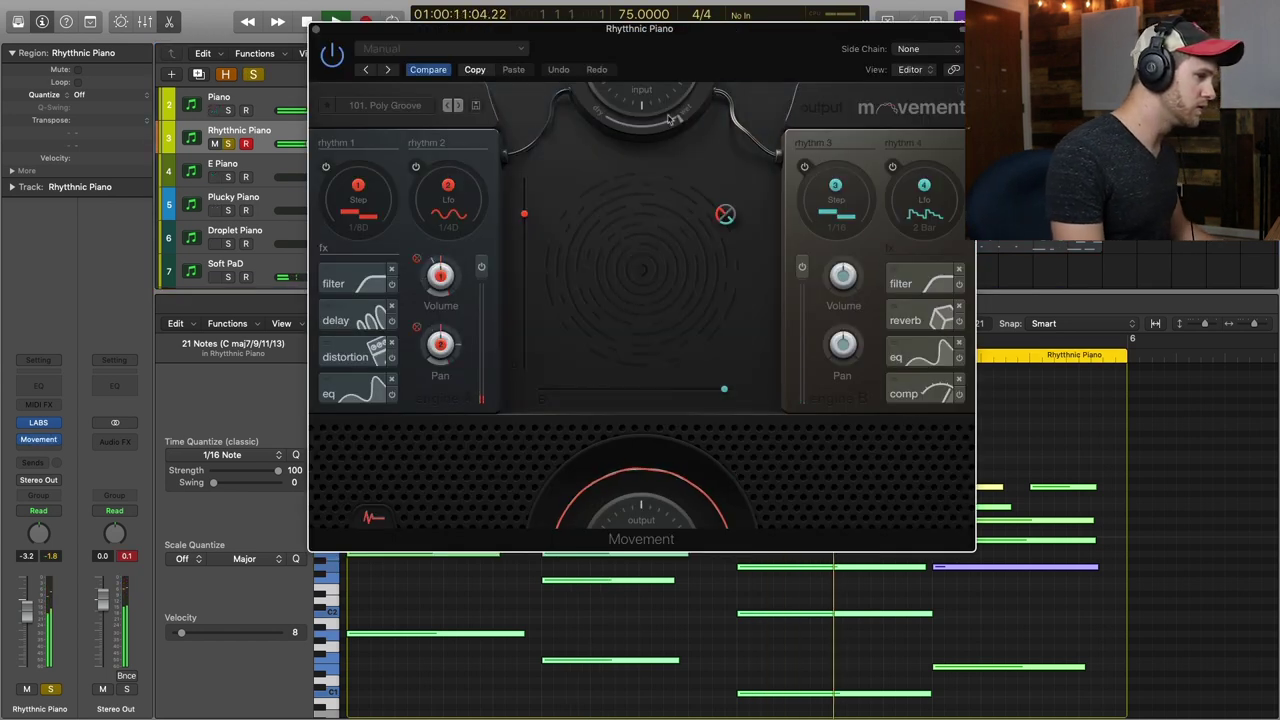
pyautogui.moveTo(674, 123)
pyautogui.mouseDown()
pyautogui.moveTo(616, 150)
pyautogui.moveTo(656, 128)
pyautogui.mouseUp()
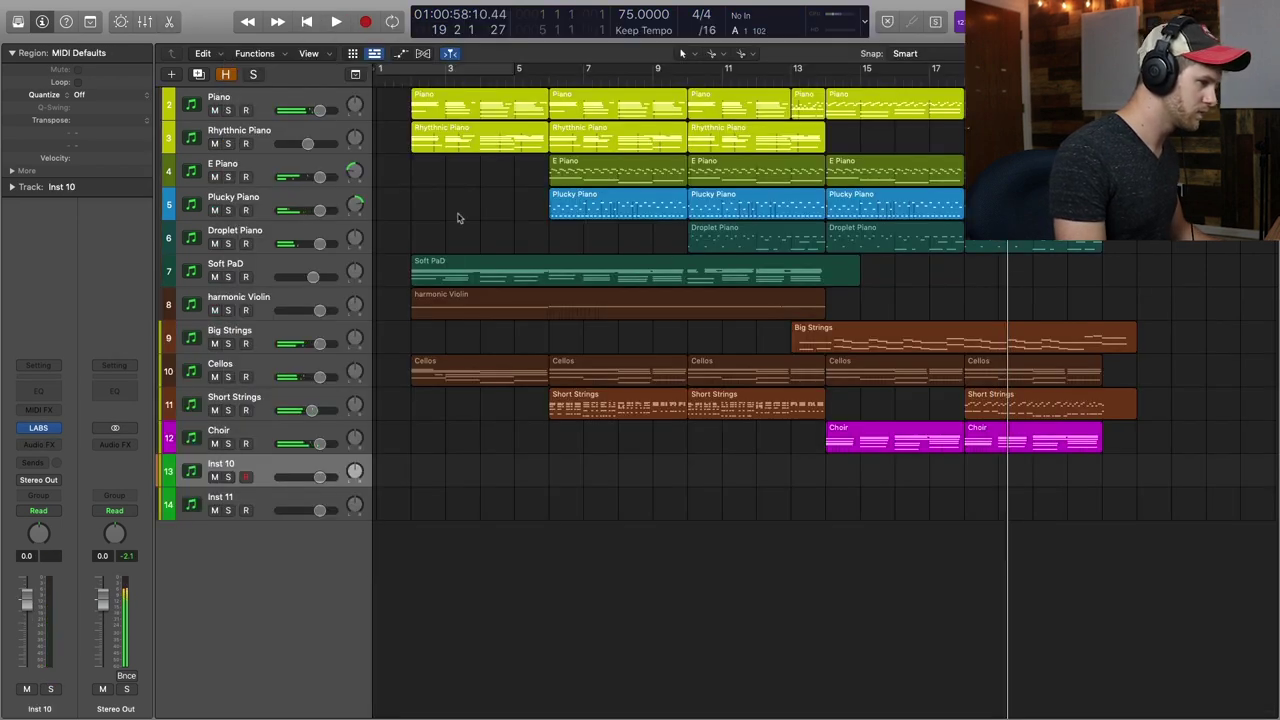
# Load the Dulcimer: Fingered preset in LABS on Inst 10 and insert a Replika delay in Diffusion mode with dotted 1/8 timing
pyautogui.click(41, 432)
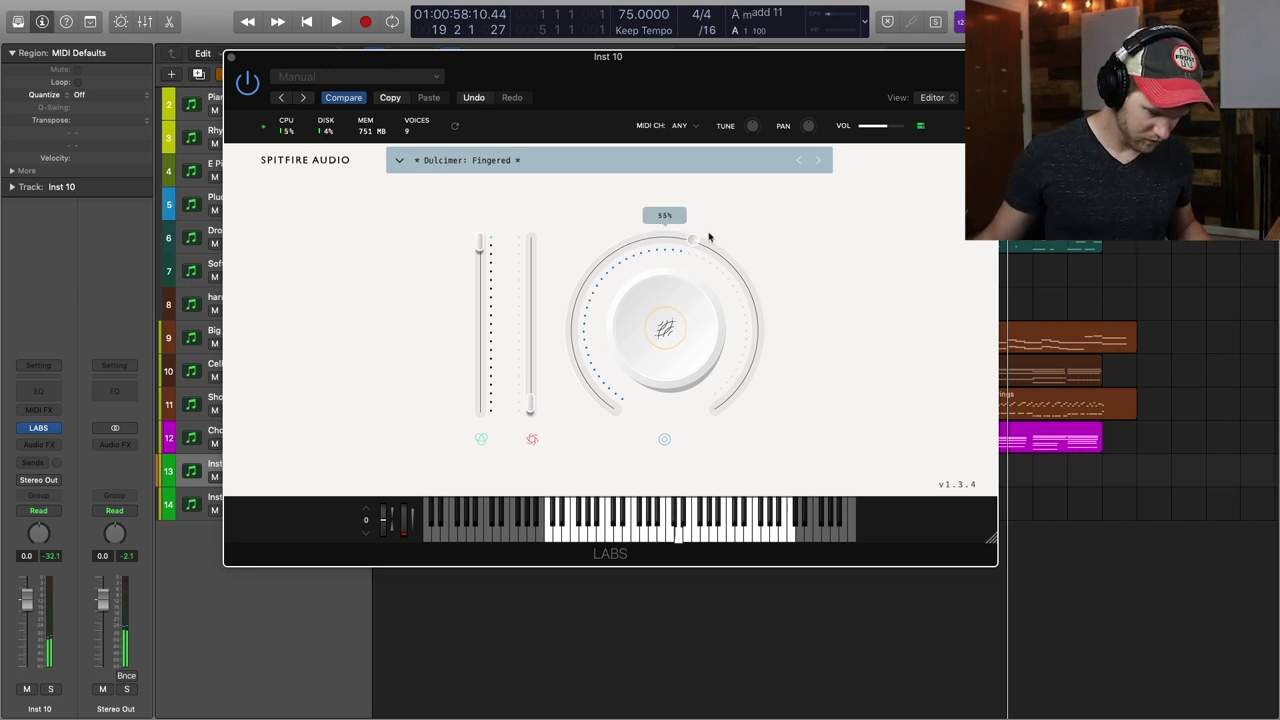
pyautogui.click(231, 59)
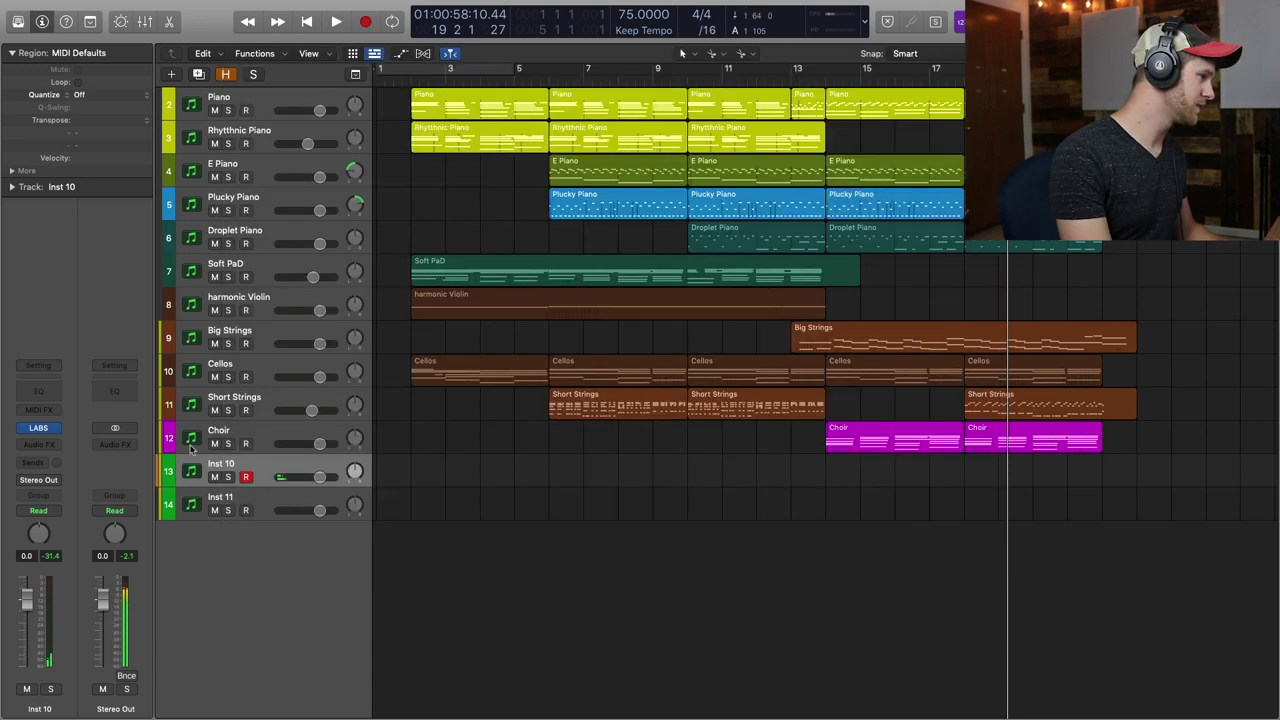
pyautogui.click(47, 447)
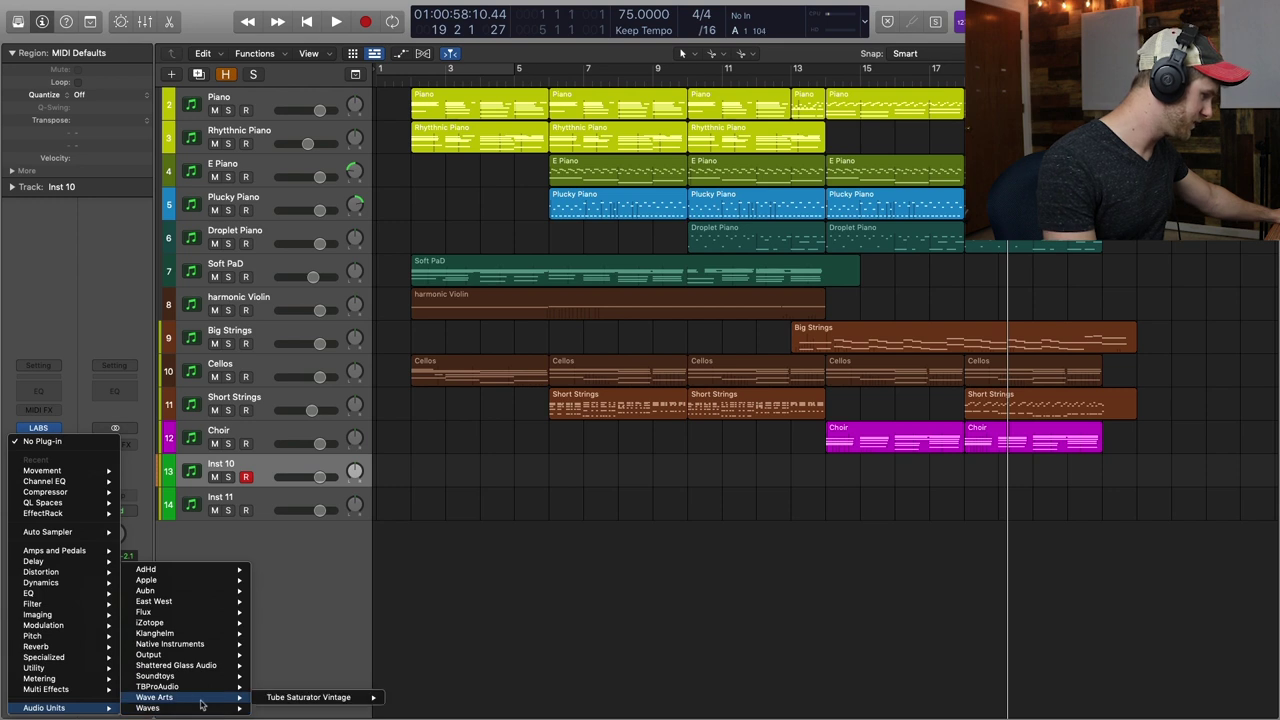
pyautogui.moveTo(190, 644)
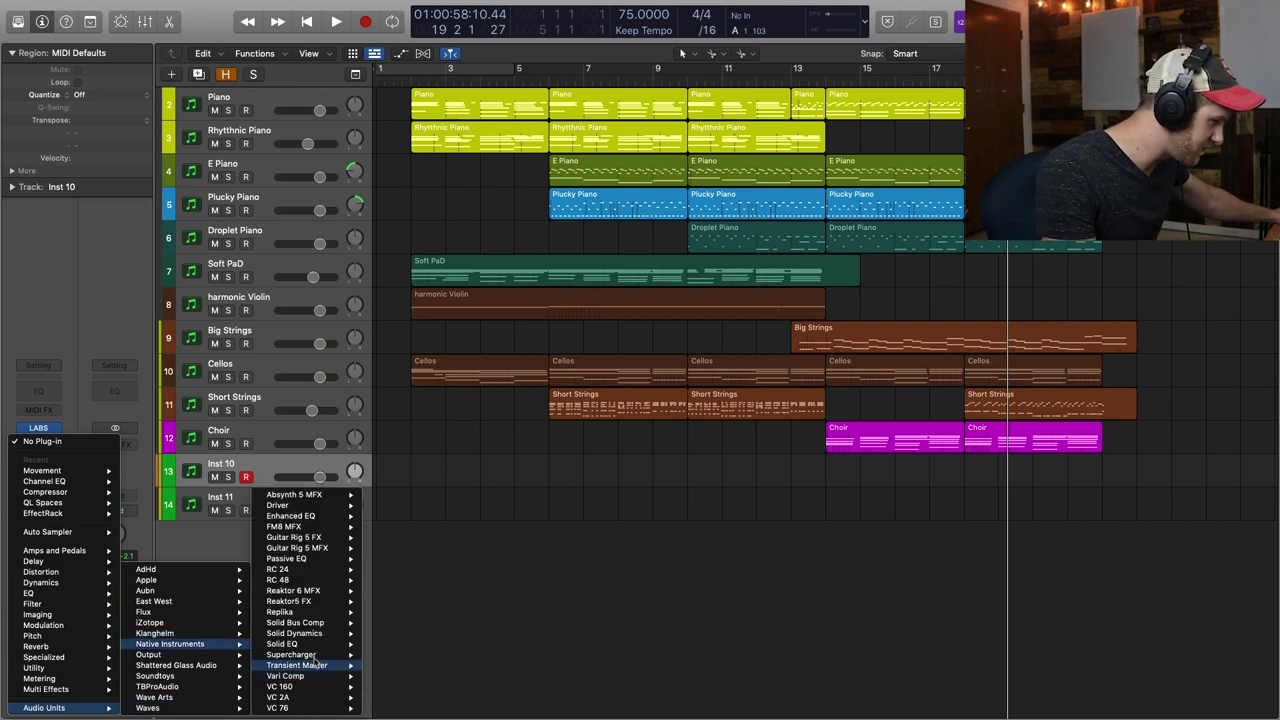
pyautogui.moveTo(310, 614)
pyautogui.click(386, 612)
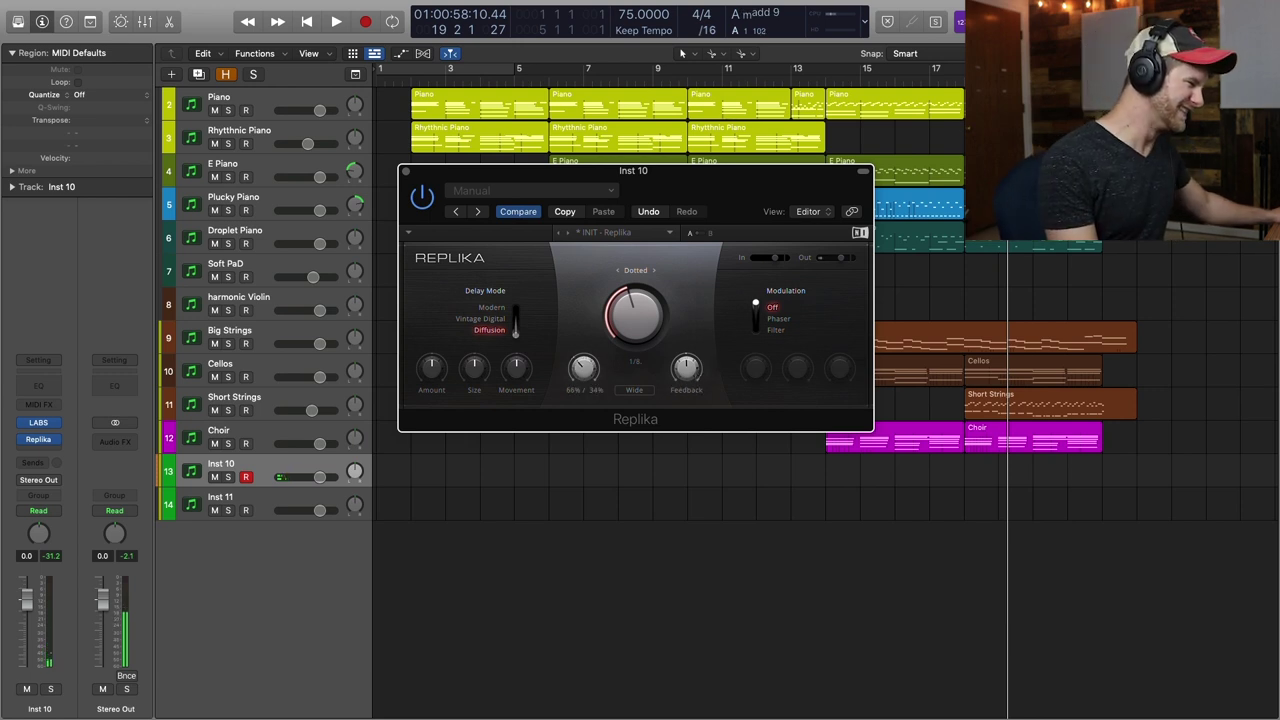
pyautogui.click(406, 172)
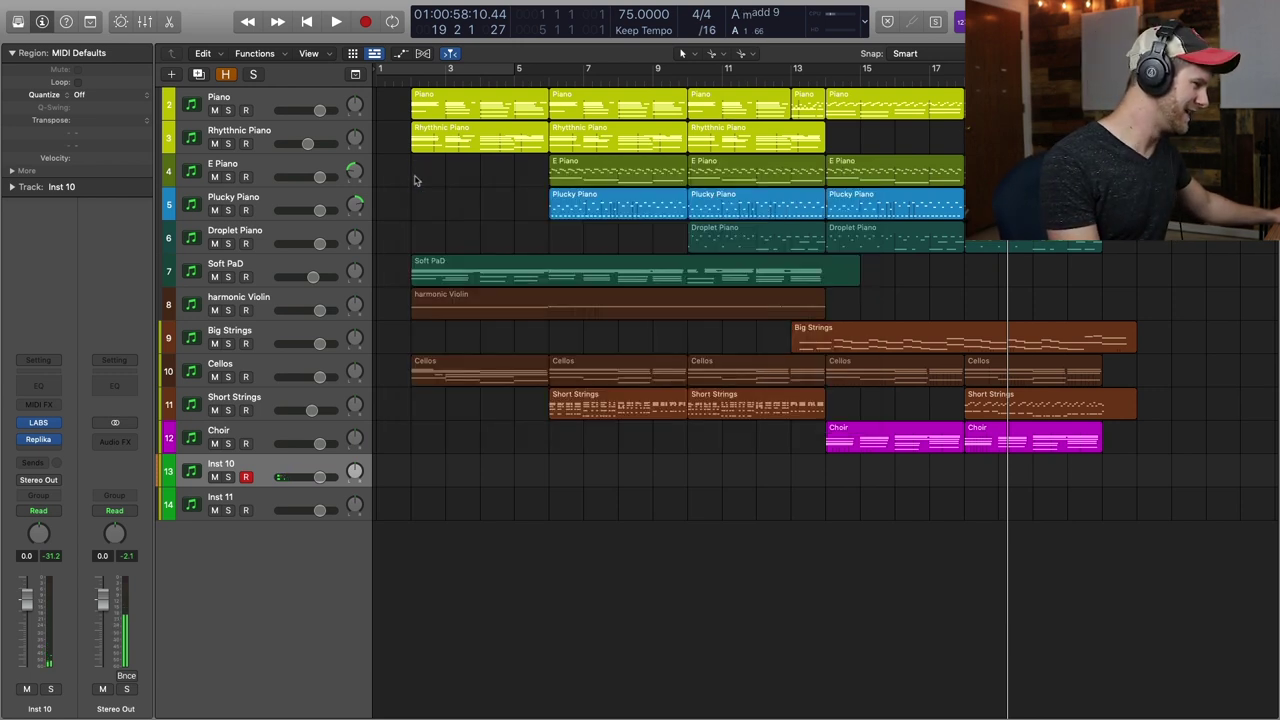
# Play the arrangement from its opening bars to try out a dulcimer part on Inst 10
pyautogui.press('Return')
pyautogui.press('space')
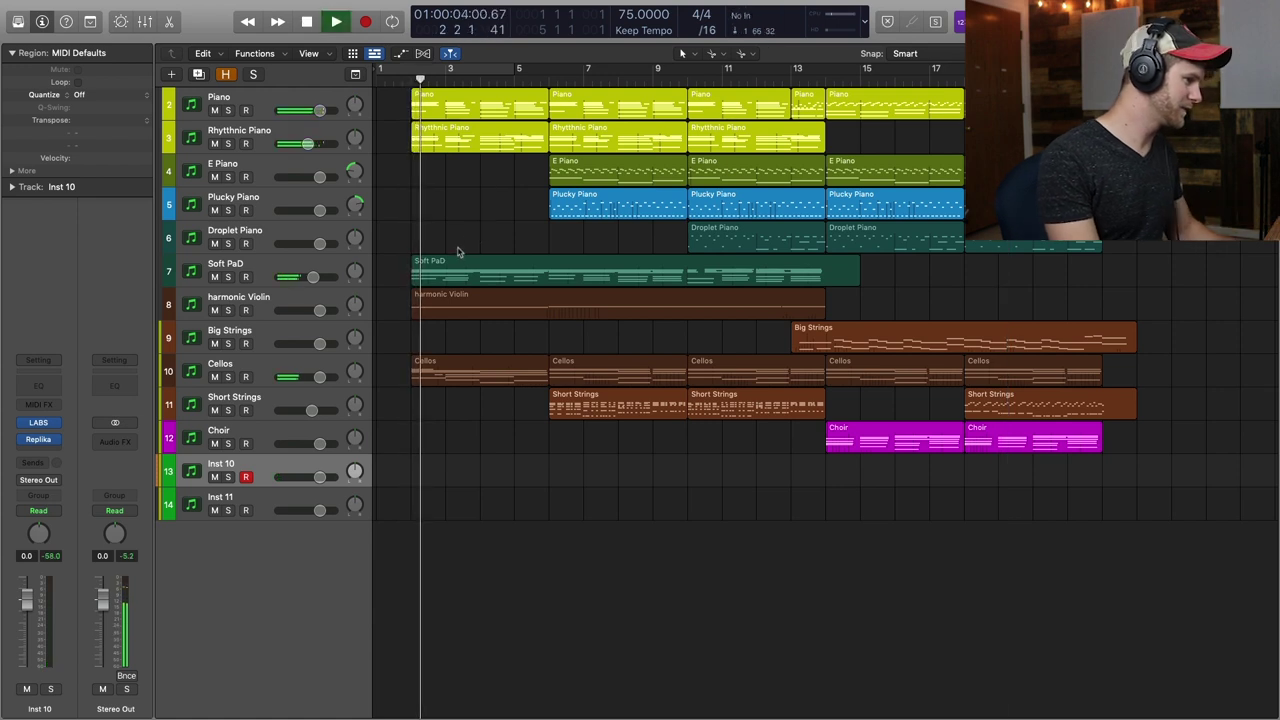
pyautogui.hscroll(-1, 531, 343)
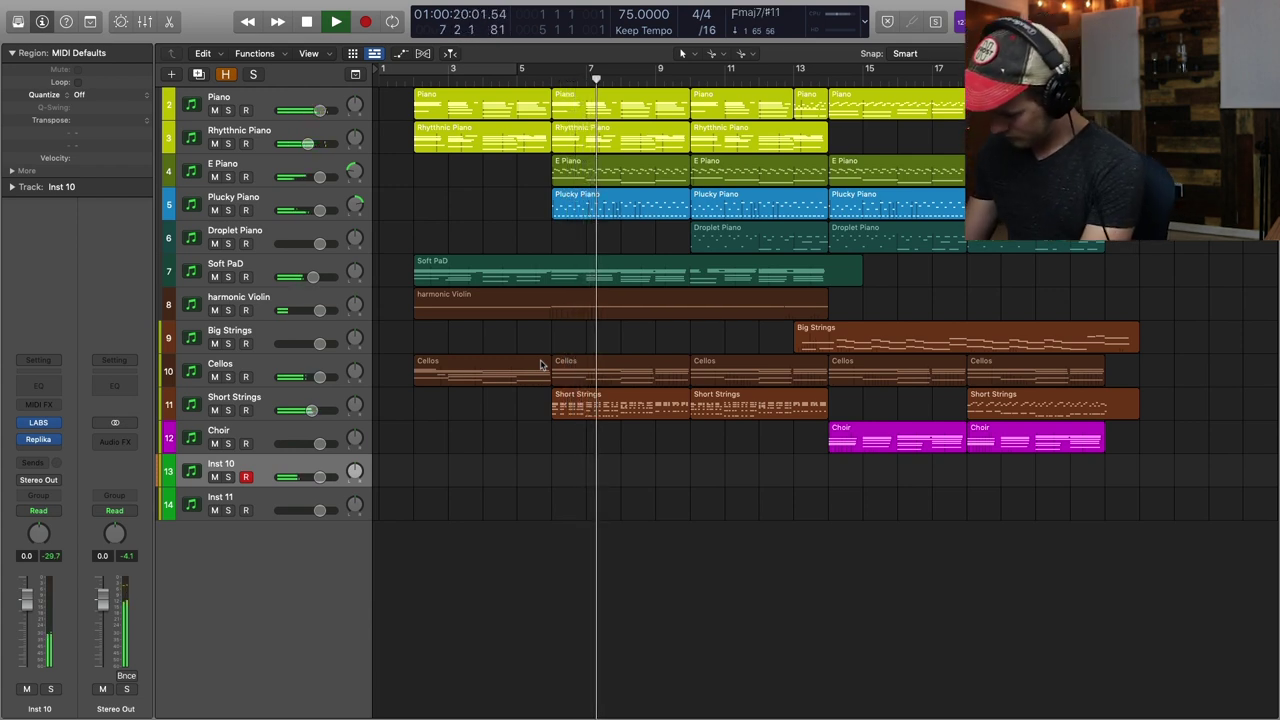
pyautogui.press('space')
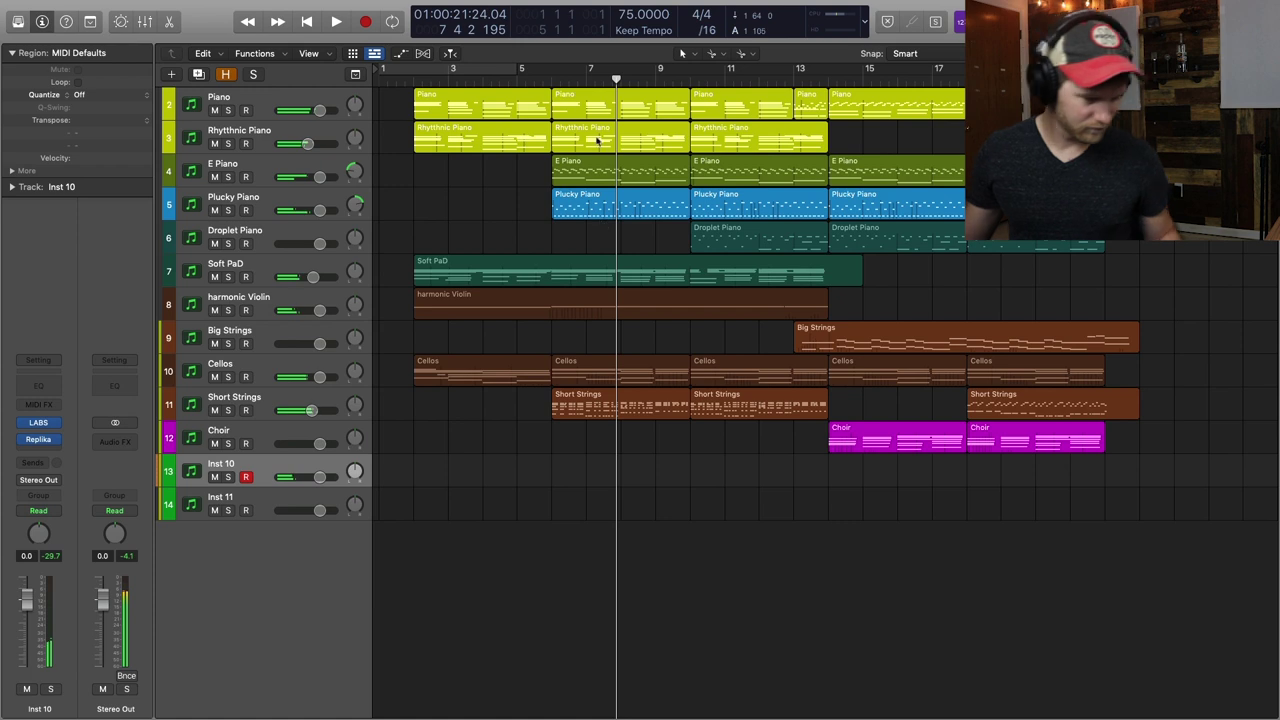
# Record a dulcimer part on the Inst 10 track from bar 6 until just past bar 10
pyautogui.click(551, 83)
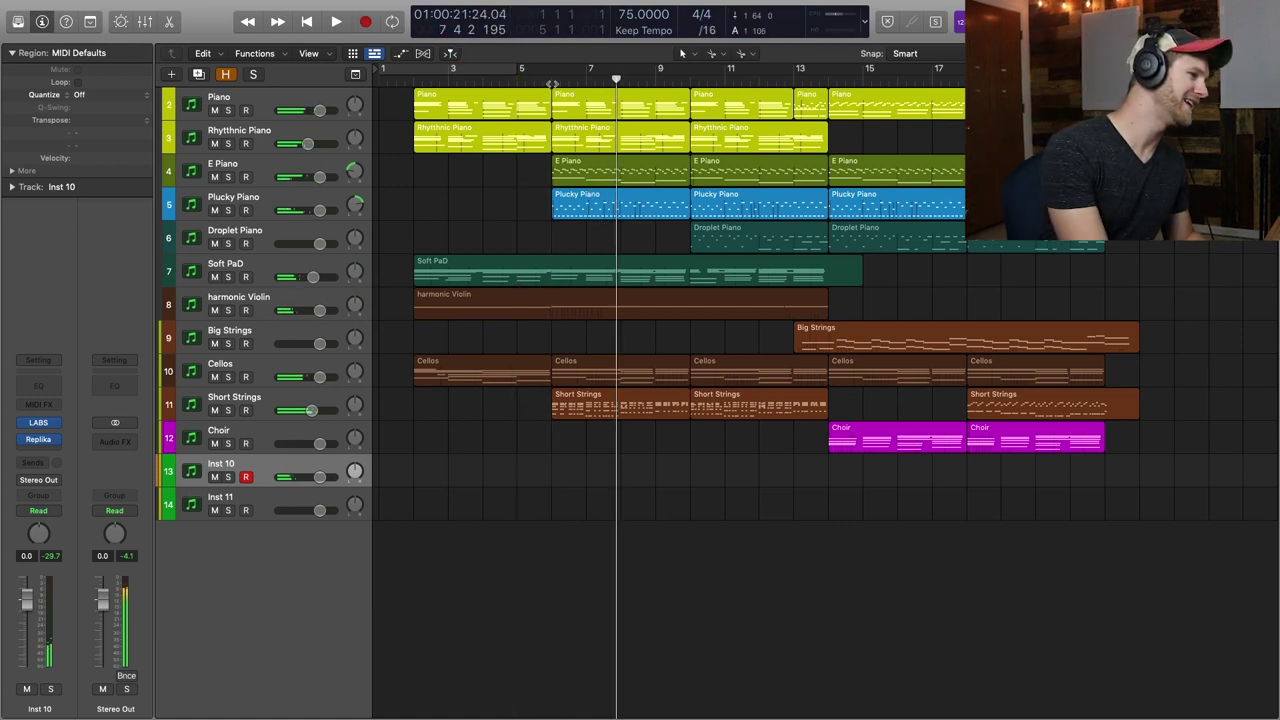
pyautogui.click(551, 83)
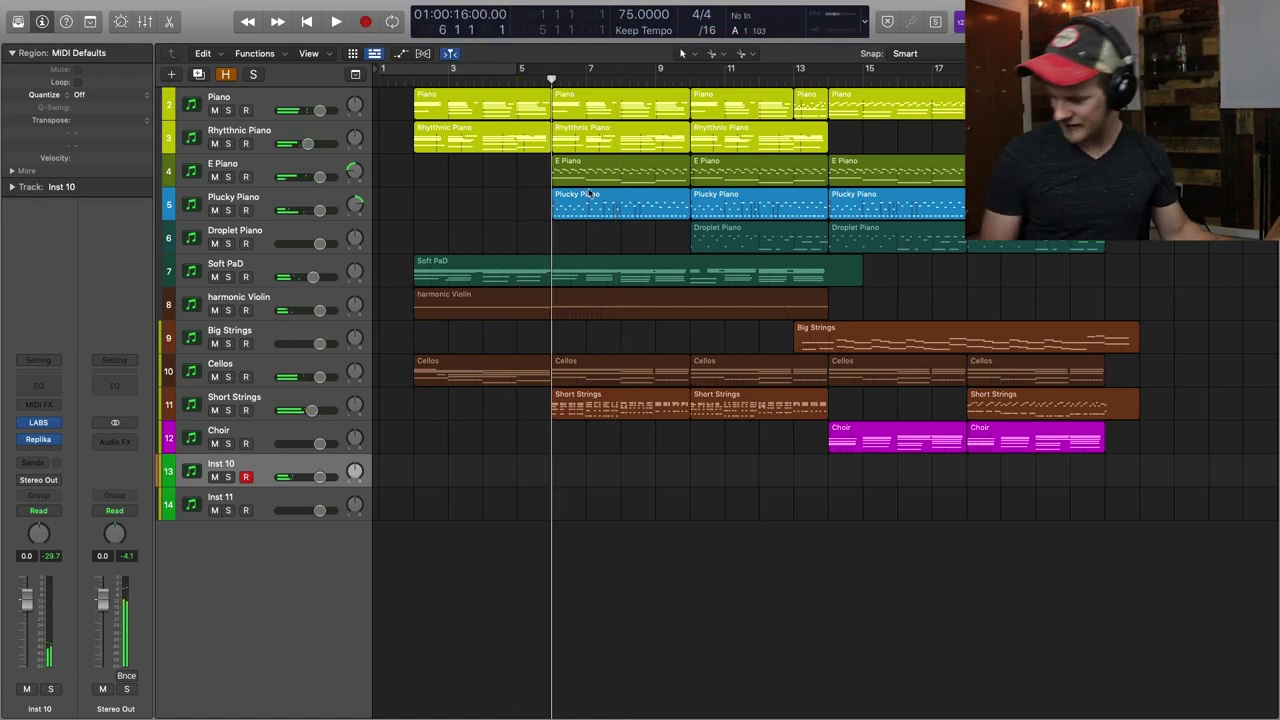
pyautogui.press('r')
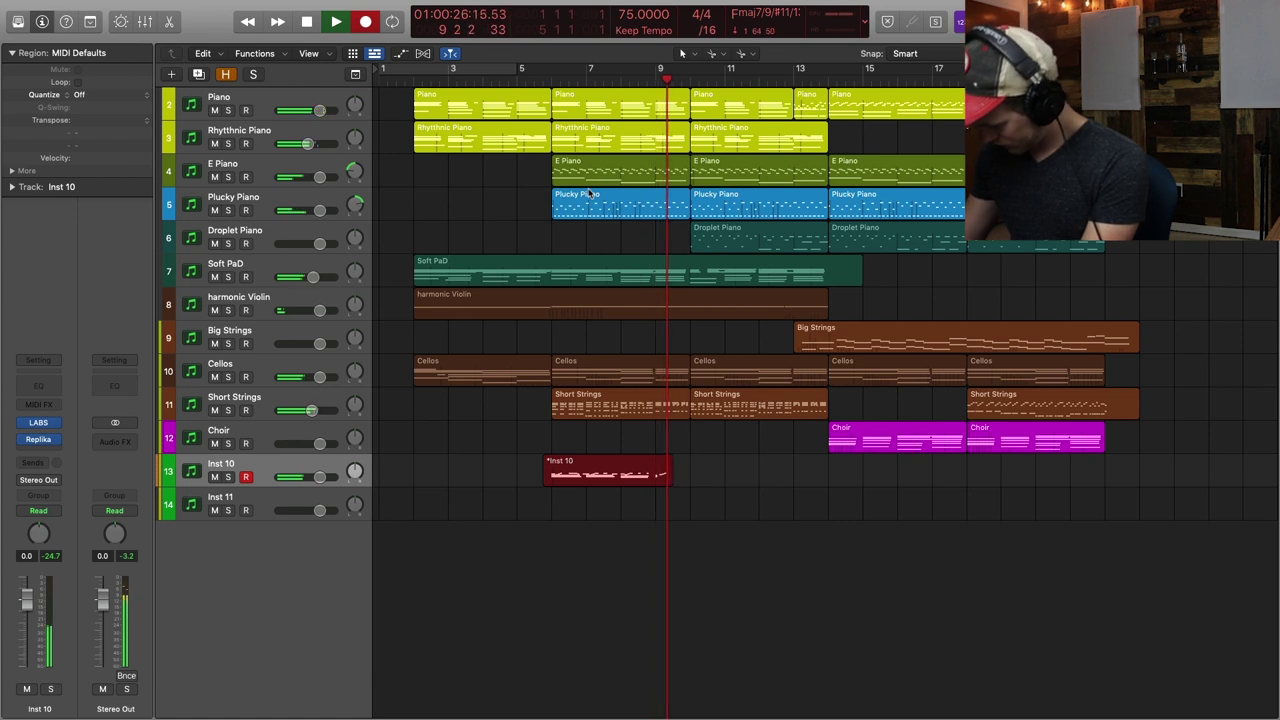
pyautogui.press('space')
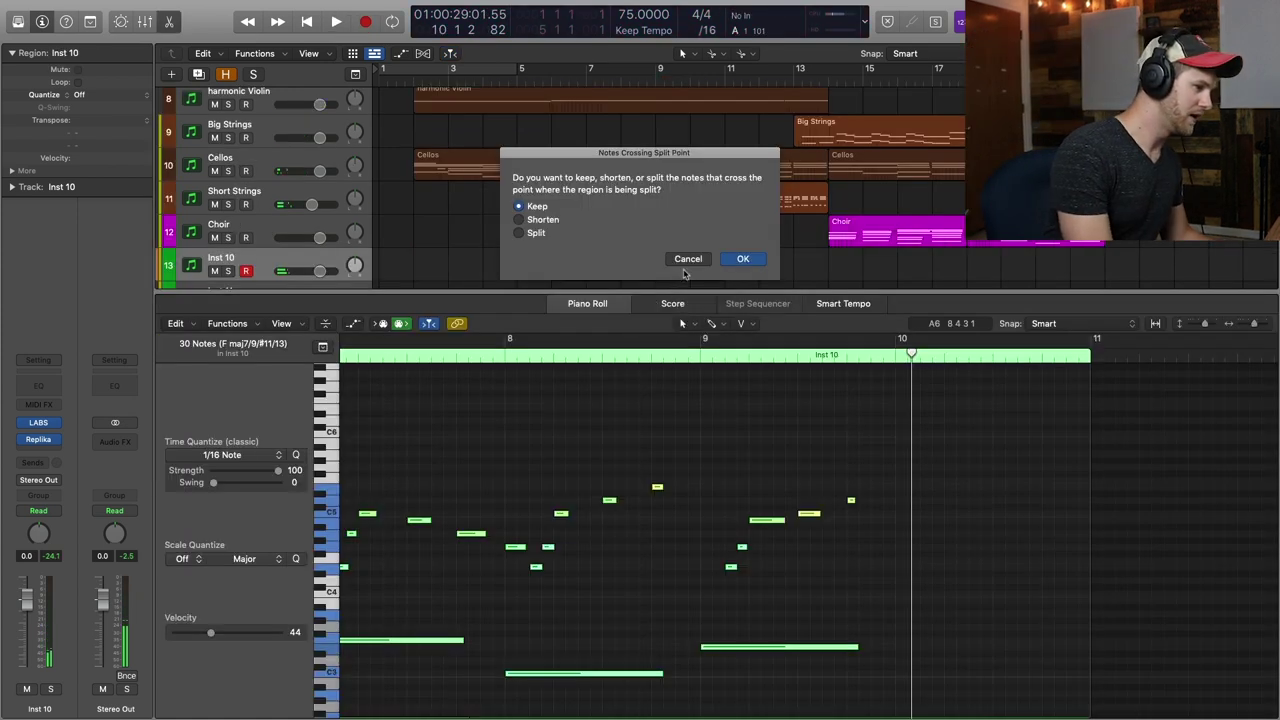
# Split off the end of the Inst 10 region, keeping crossing notes, and place a copy of the dulcimer part at bar 10
pyautogui.press('Return')
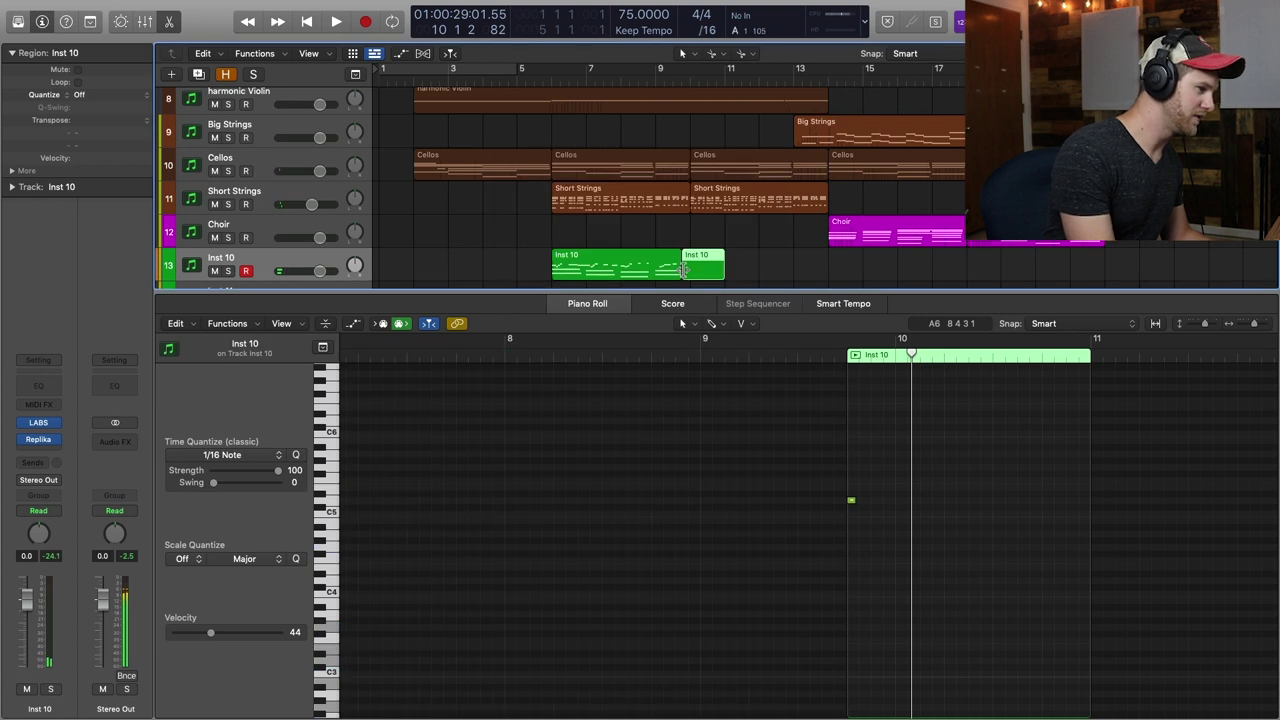
pyautogui.moveTo(683, 268); pyautogui.dragTo(731, 262)
pyautogui.moveTo(688, 79); pyautogui.dragTo(688, 83)
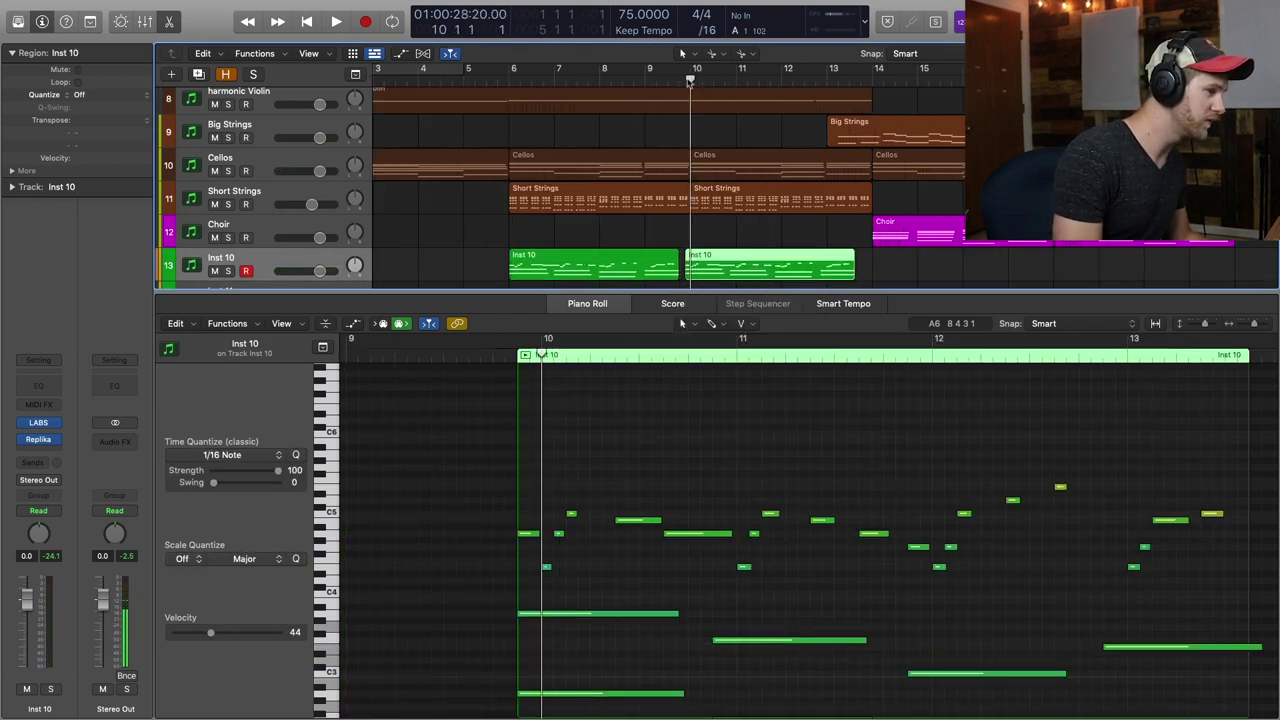
pyautogui.press('super+Right')
pyautogui.press('super+Right')
pyautogui.press('super+Right')
pyautogui.press('super+Right')
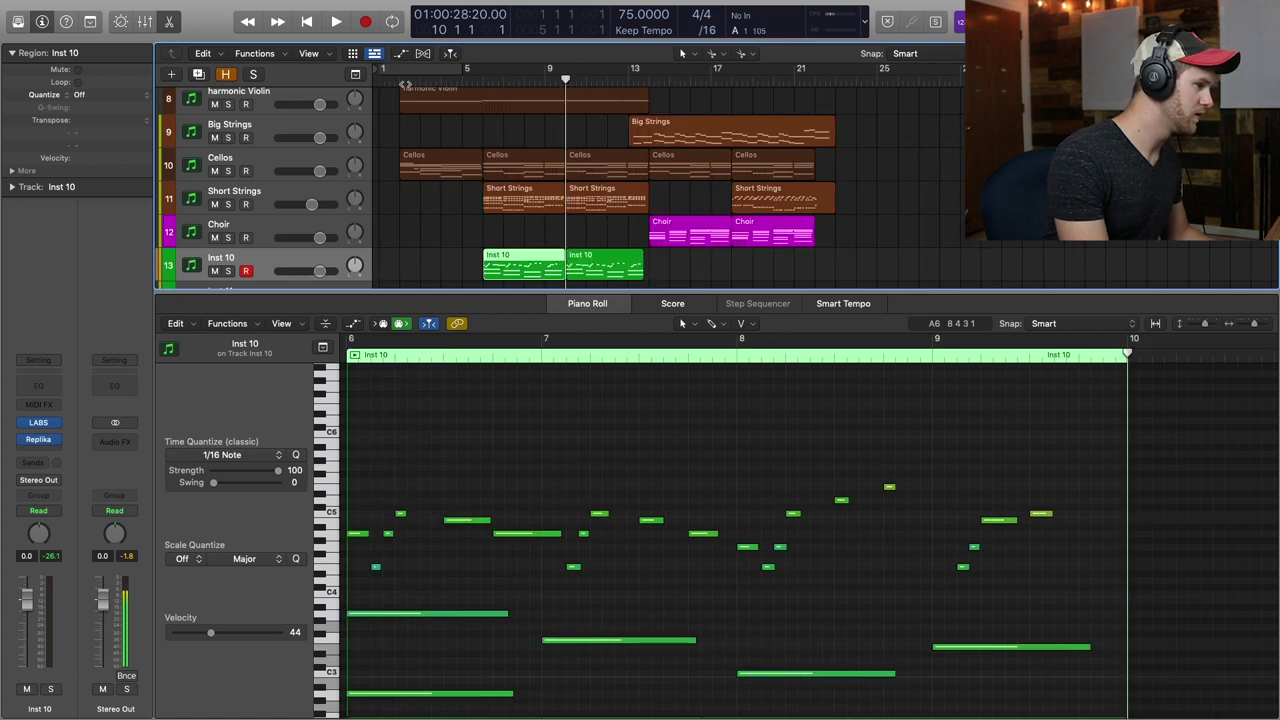
# Start playback from bar 2 and rename the Inst 10 track Hammered Dulcimer
pyautogui.click(404, 84)
pyautogui.press('space')
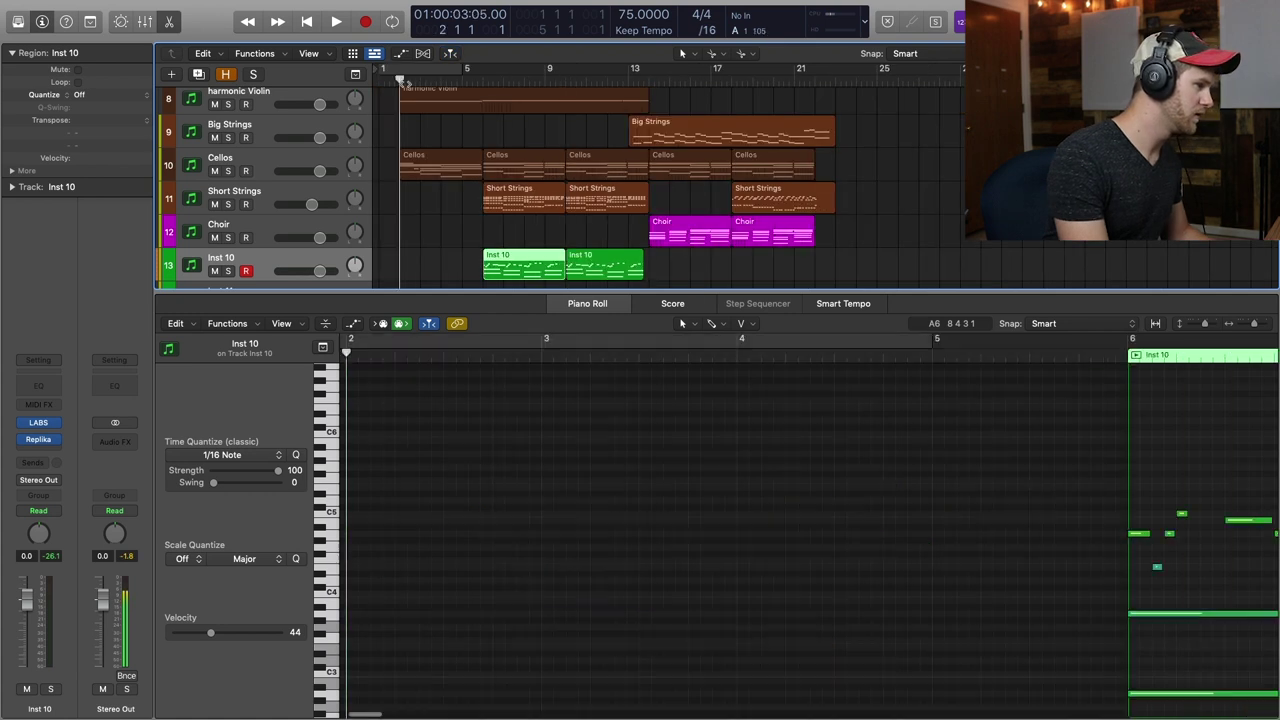
pyautogui.doubleClick(222, 257)
pyautogui.write('.')
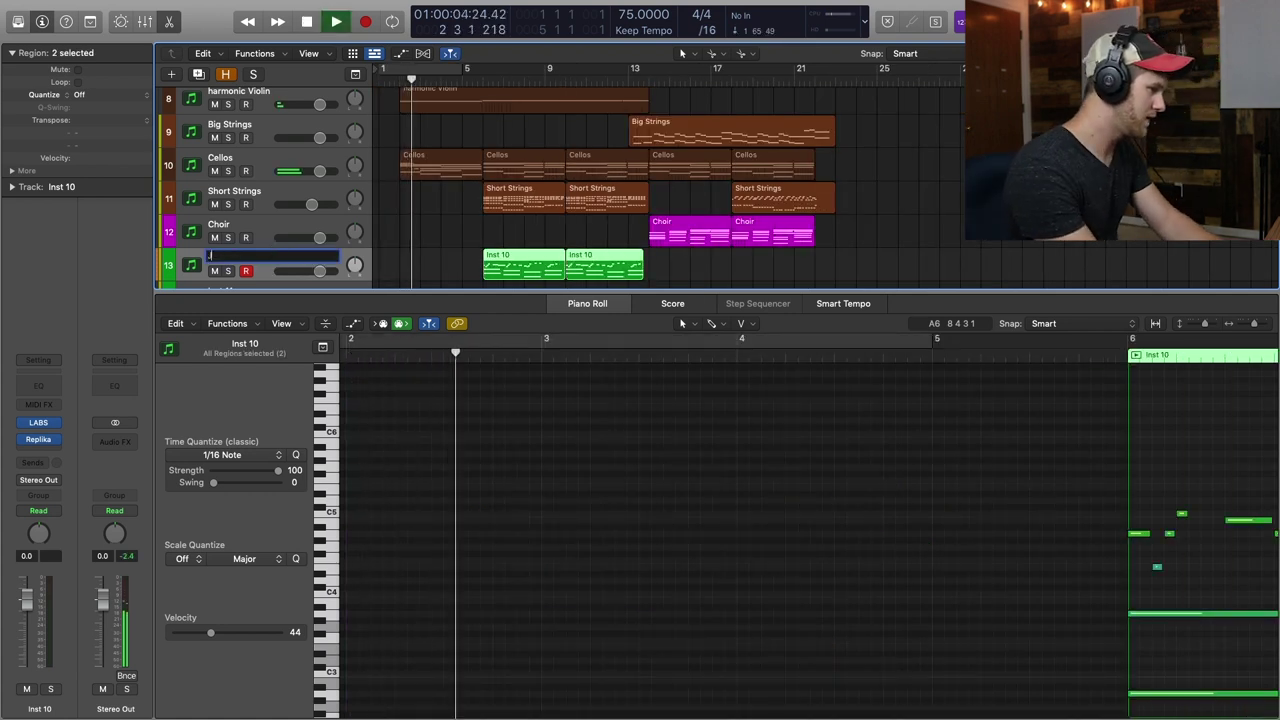
pyautogui.write('Hammered Dulcimer')
pyautogui.press('Return')
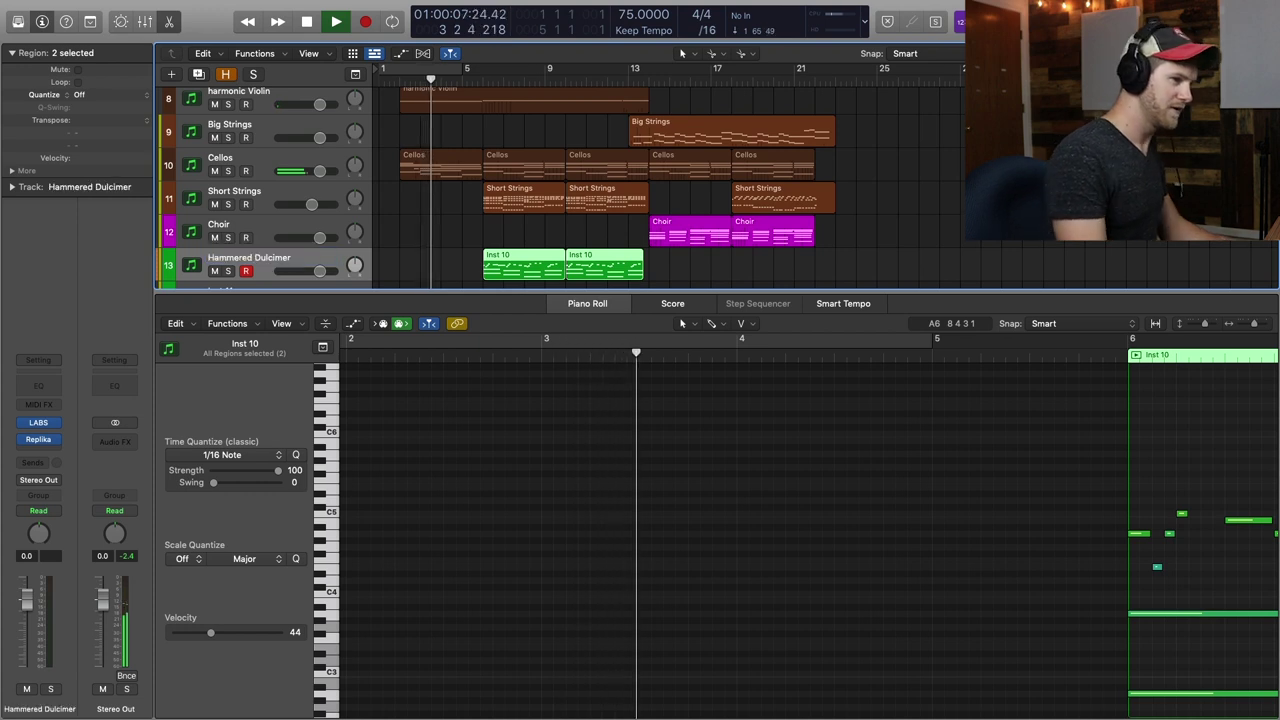
# Assign a blue color to the Hammered Dulcimer track and its regions
pyautogui.rightClick(326, 264)
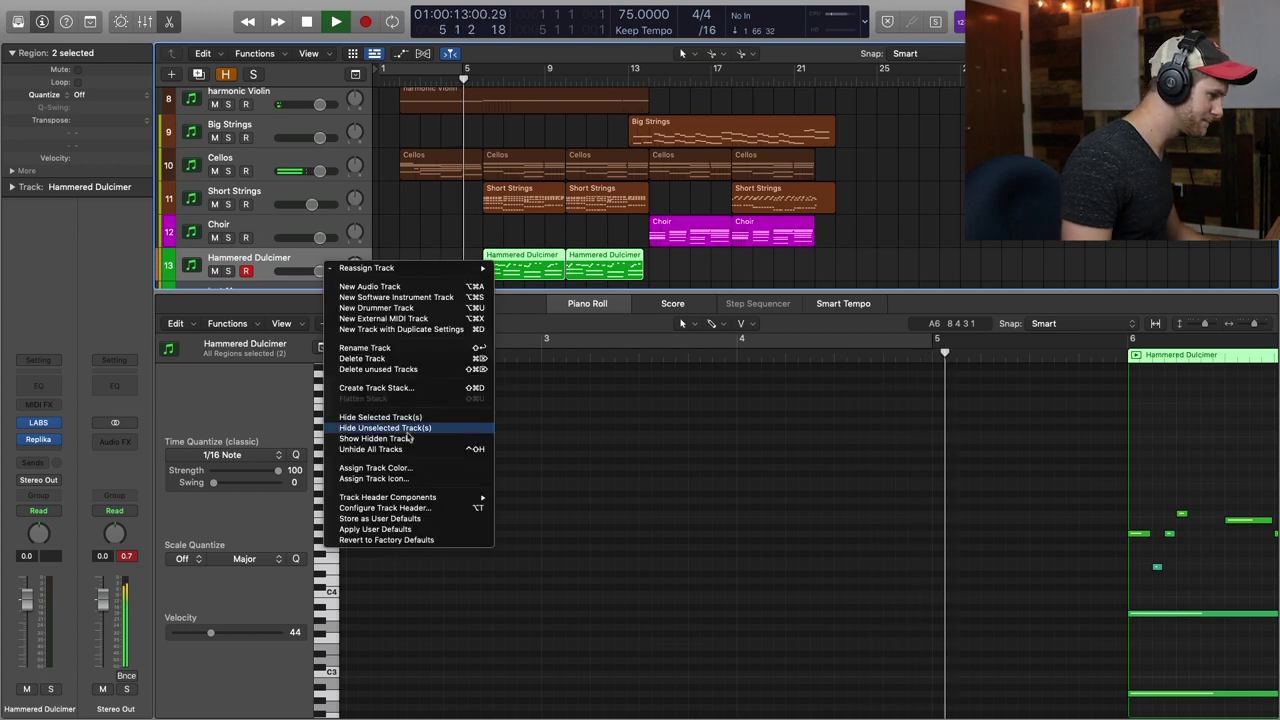
pyautogui.click(385, 467)
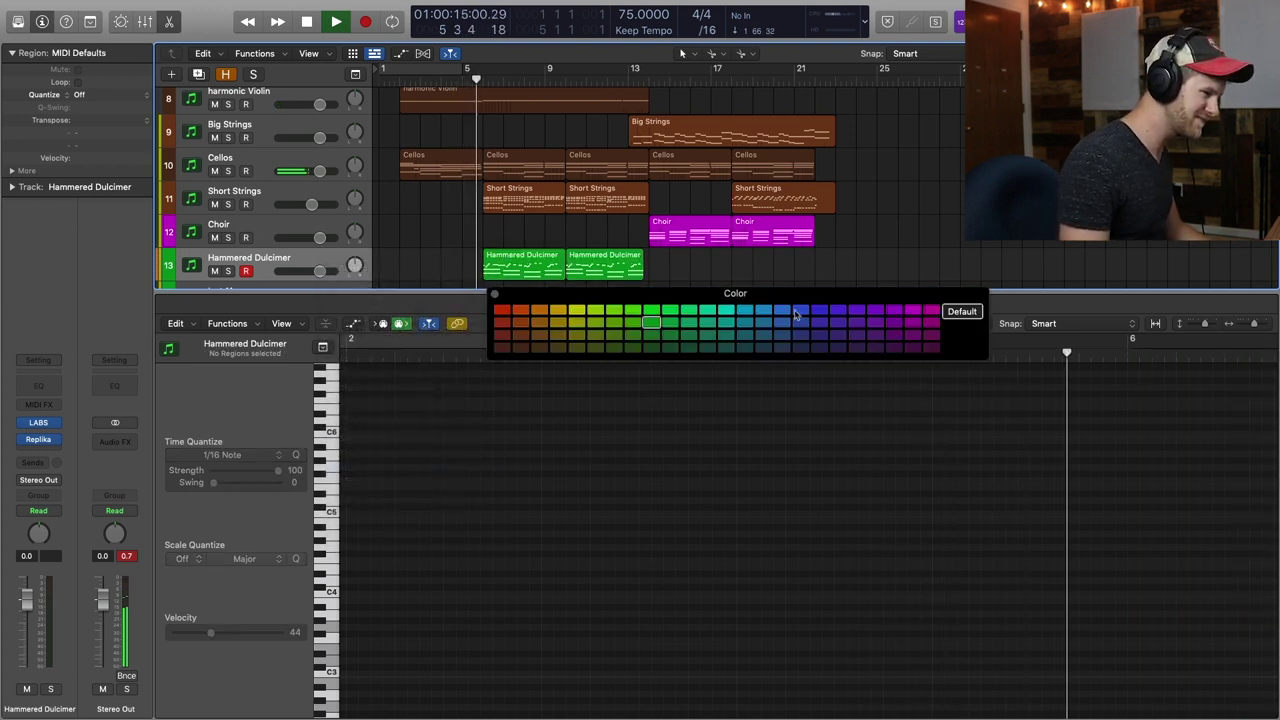
pyautogui.click(818, 312)
pyautogui.click(495, 294)
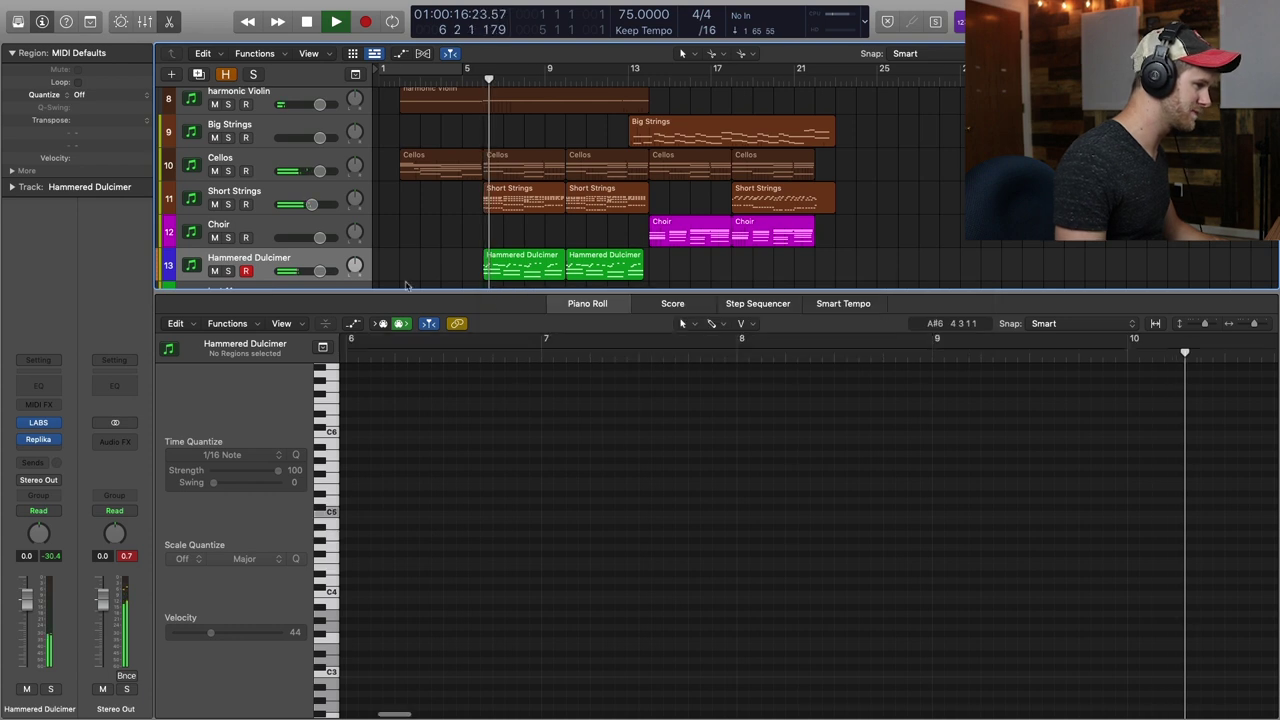
pyautogui.click(325, 263)
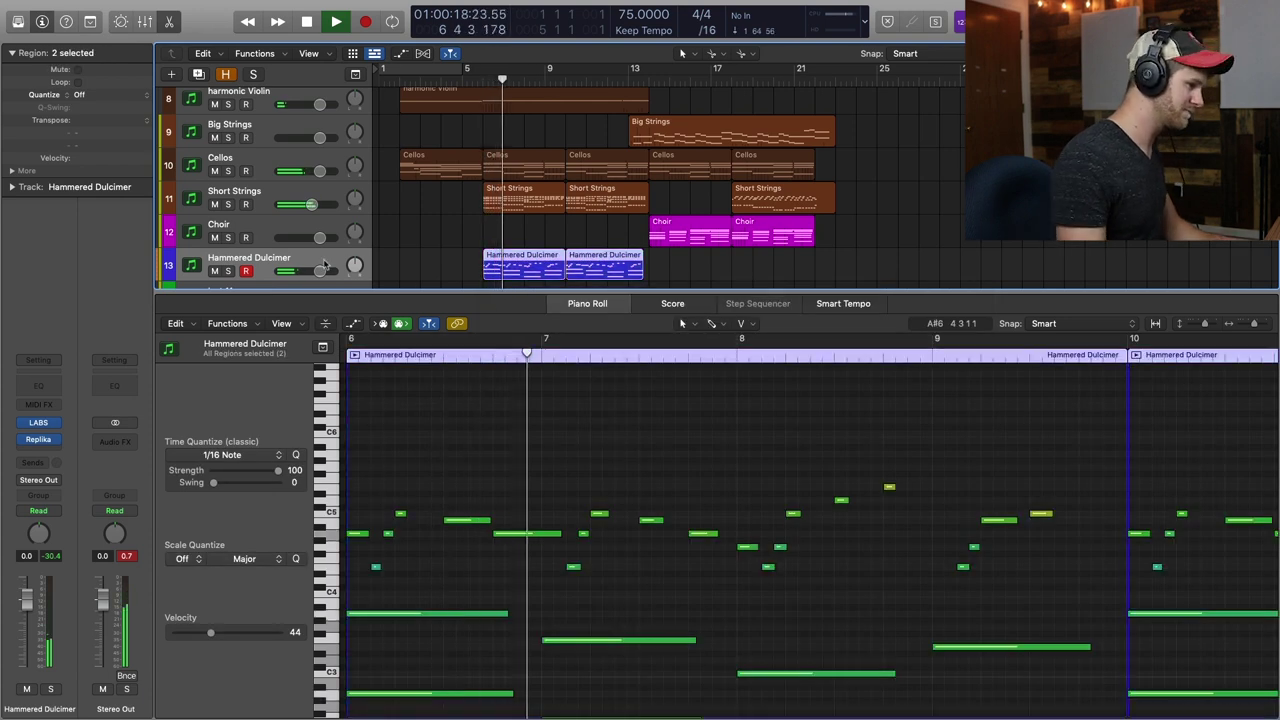
# Move the Hammered Dulcimer track directly below Soft PaD and extend its second region to bar 14
pyautogui.moveTo(325, 263); pyautogui.dragTo(365, 193)
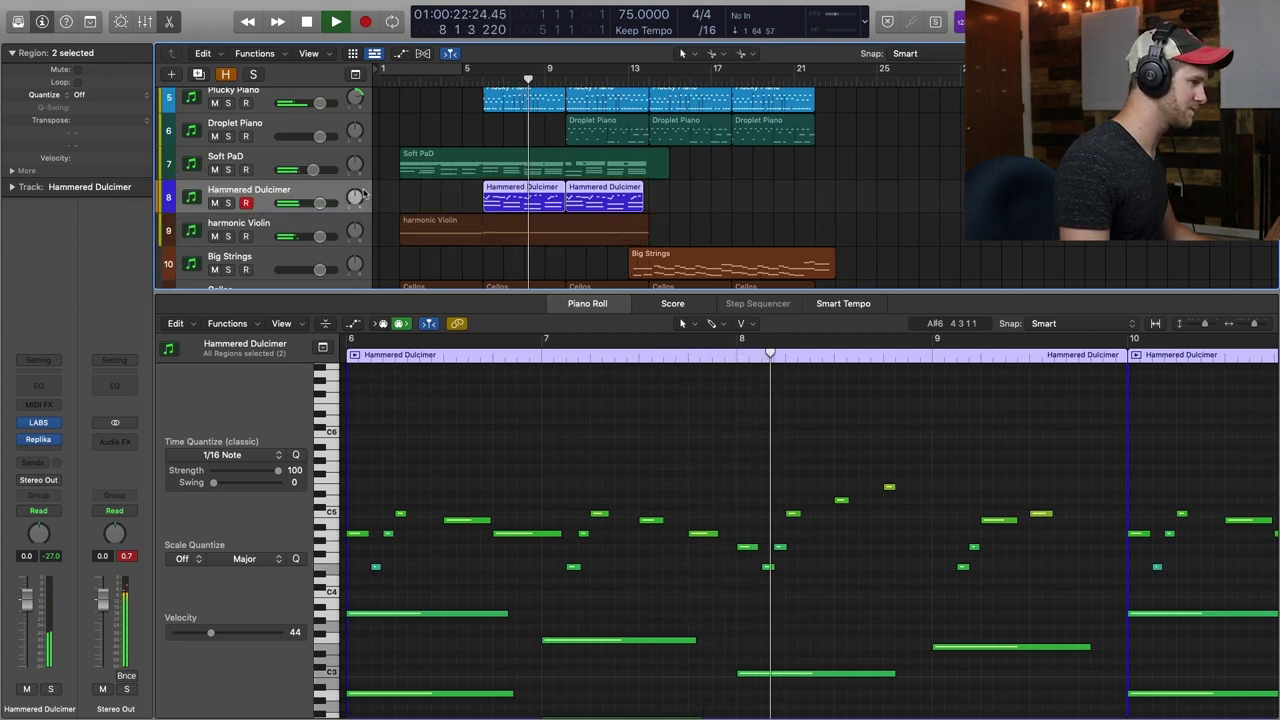
pyautogui.press('p')
pyautogui.click(975, 235)
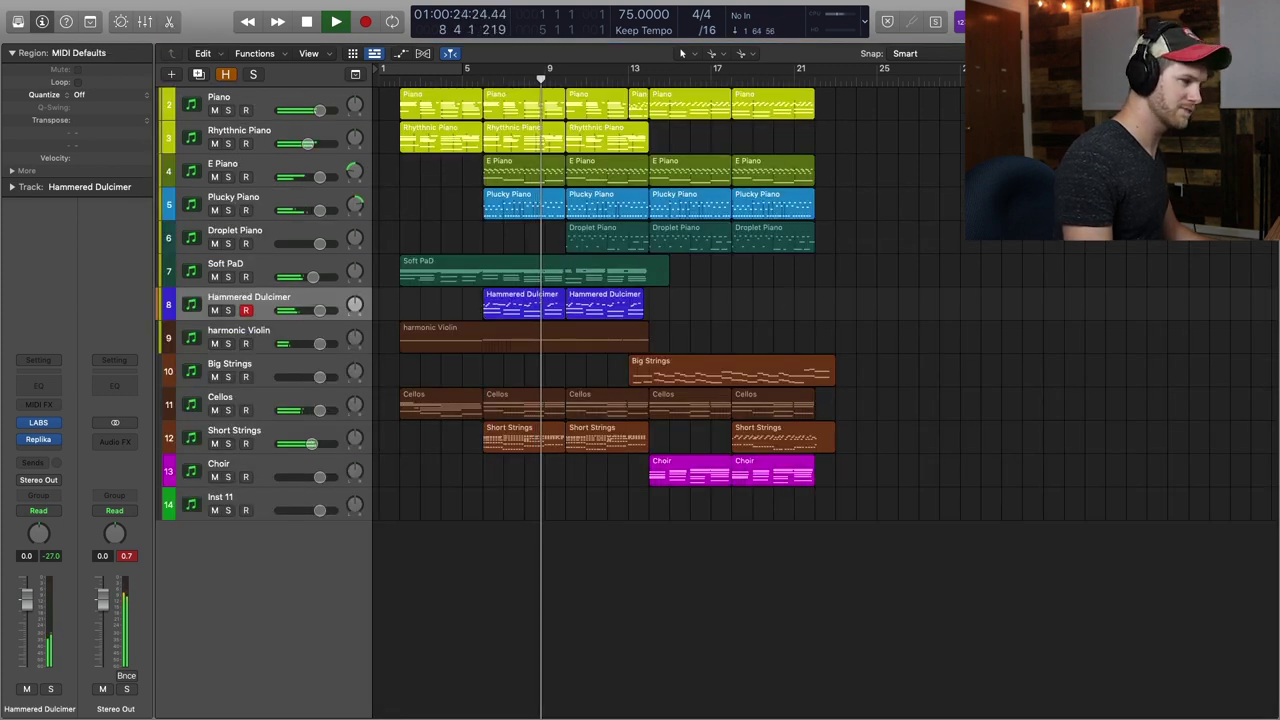
pyautogui.moveTo(643, 316); pyautogui.dragTo(649, 316)
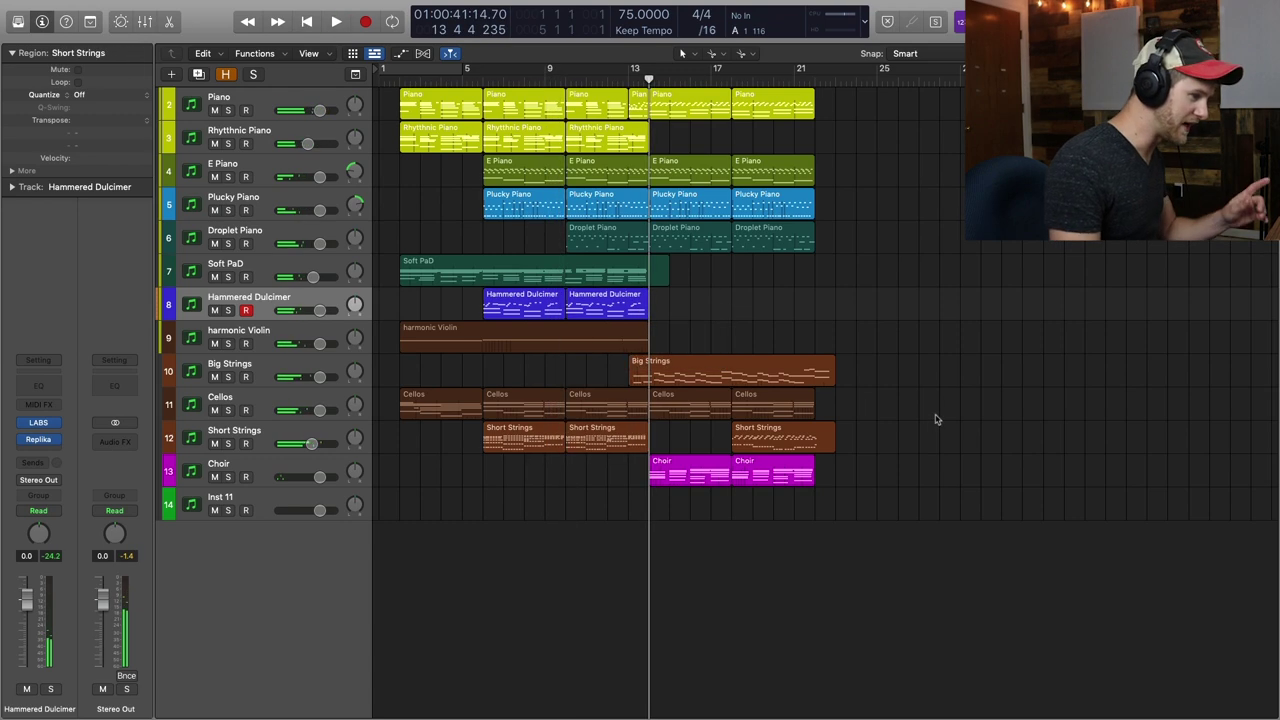
# Delete the last Short Strings region, starting at bar 18, and select the Short Strings track for playing
pyautogui.click(760, 435)
pyautogui.press('Delete')
pyautogui.click(278, 441)
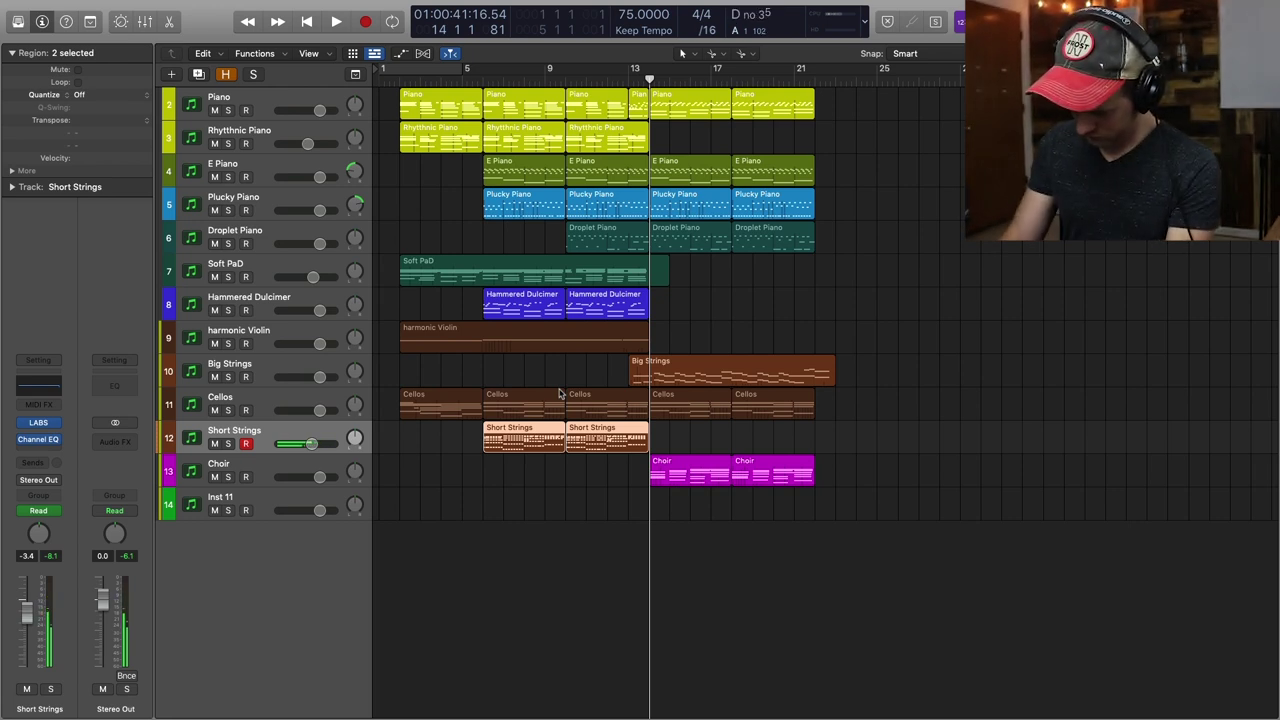
# Record a new Short Strings part from bar 14 to bar 18
pyautogui.click(721, 289)
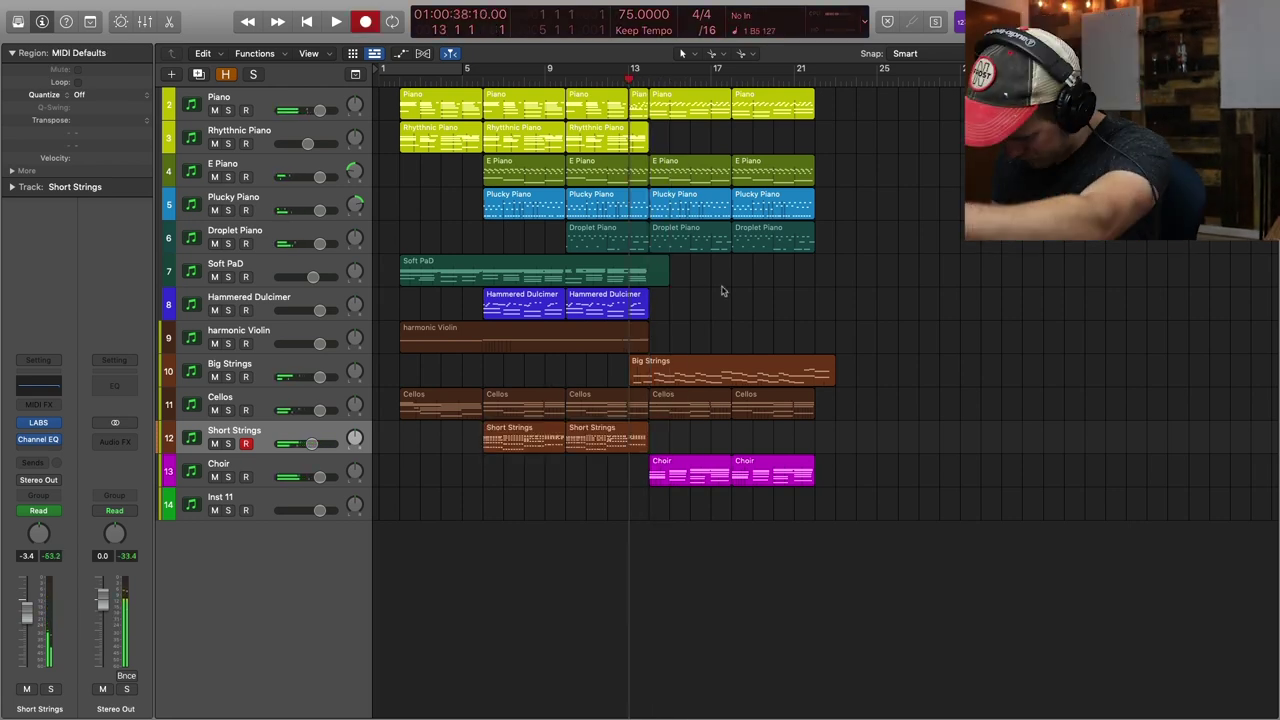
pyautogui.press('space')
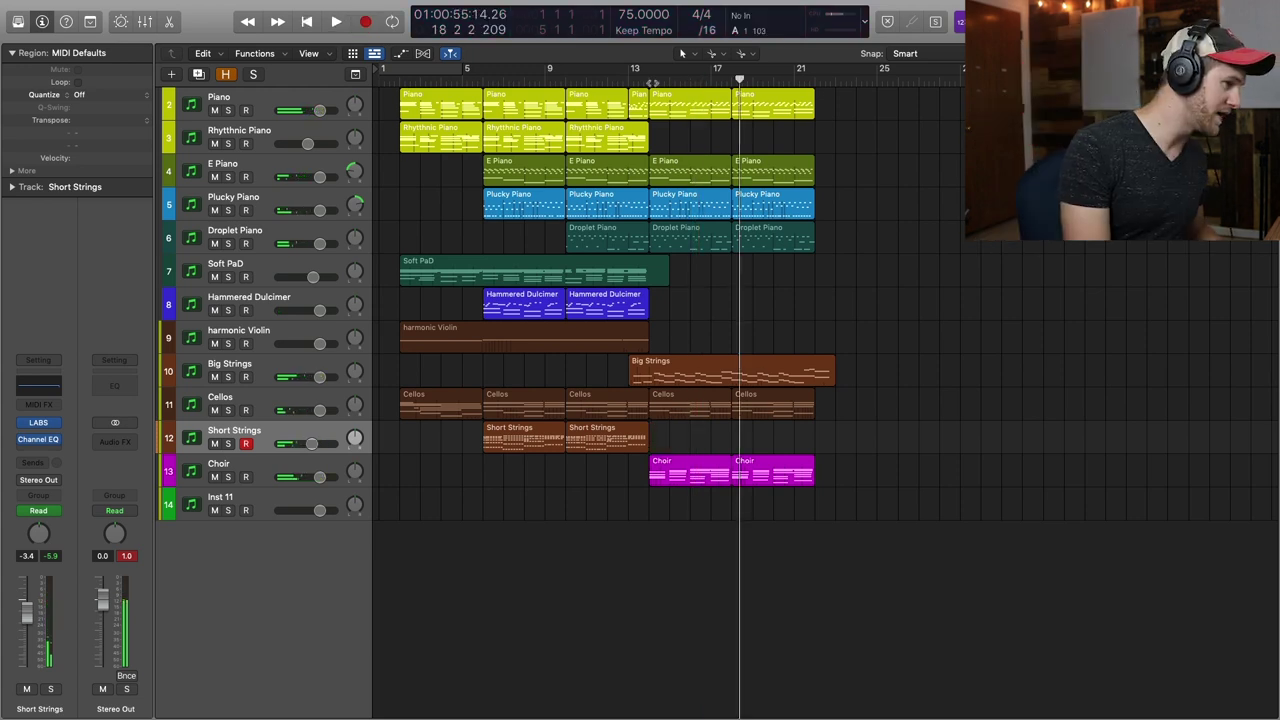
pyautogui.click(650, 81)
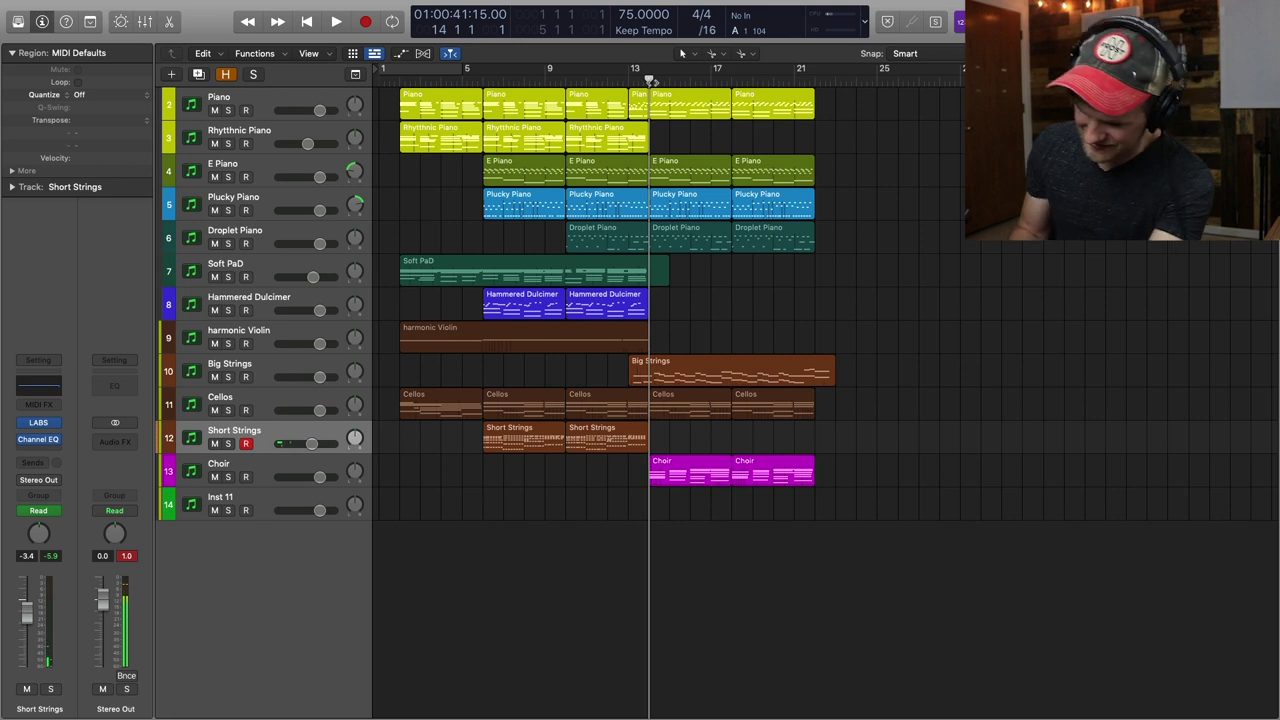
pyautogui.press('r')
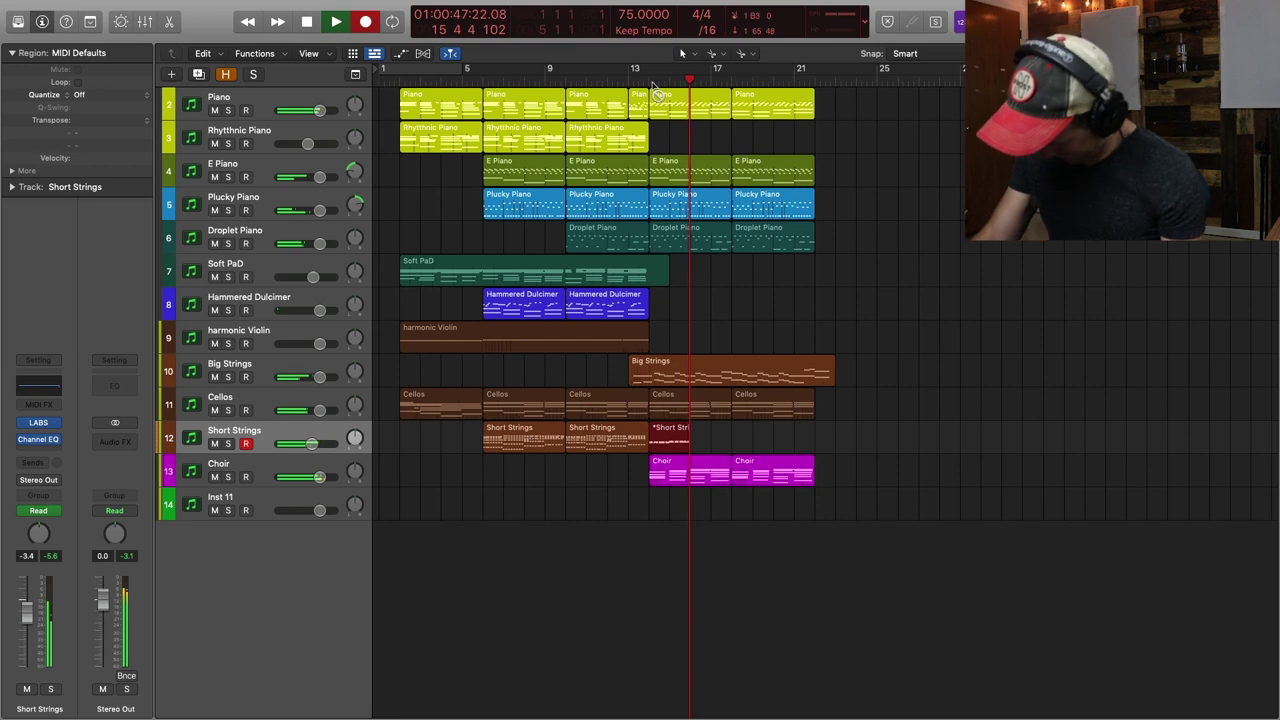
pyautogui.press('space')
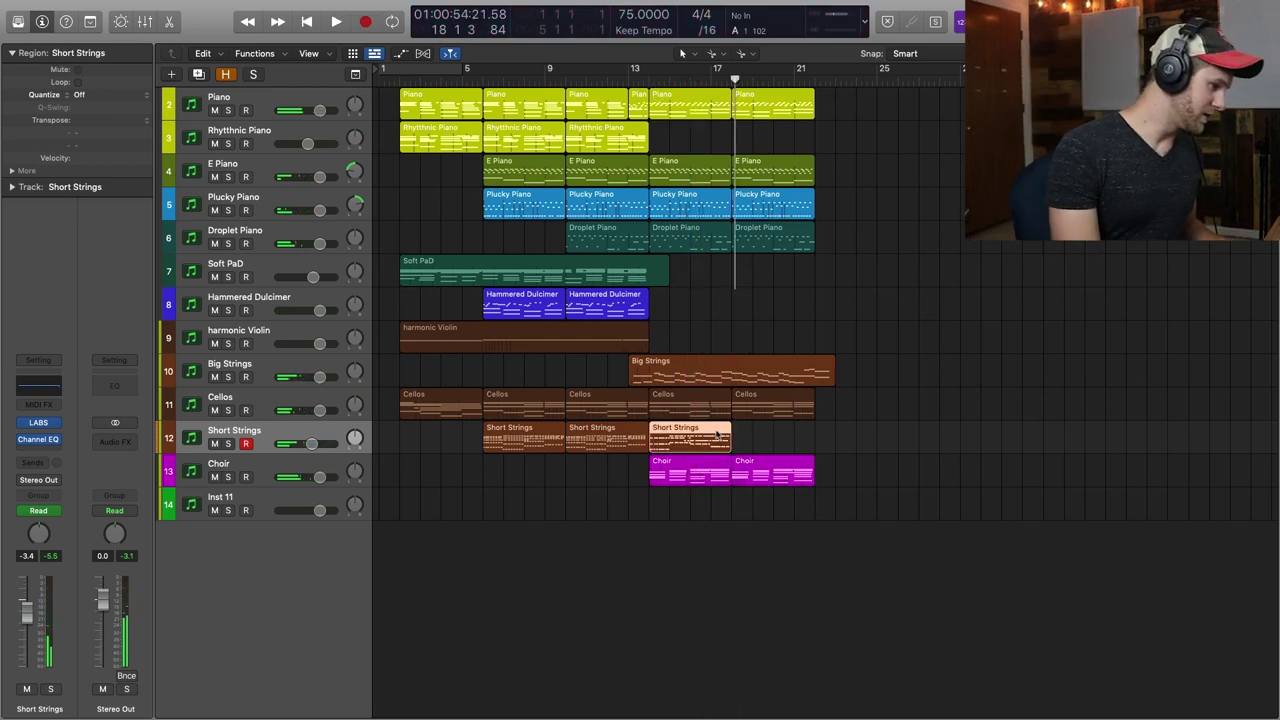
# Quantize all notes in the new Short Strings region to 1/32 notes and repeat the region up to bar 22
pyautogui.doubleClick(708, 428)
pyautogui.hscroll(5, 708, 422)
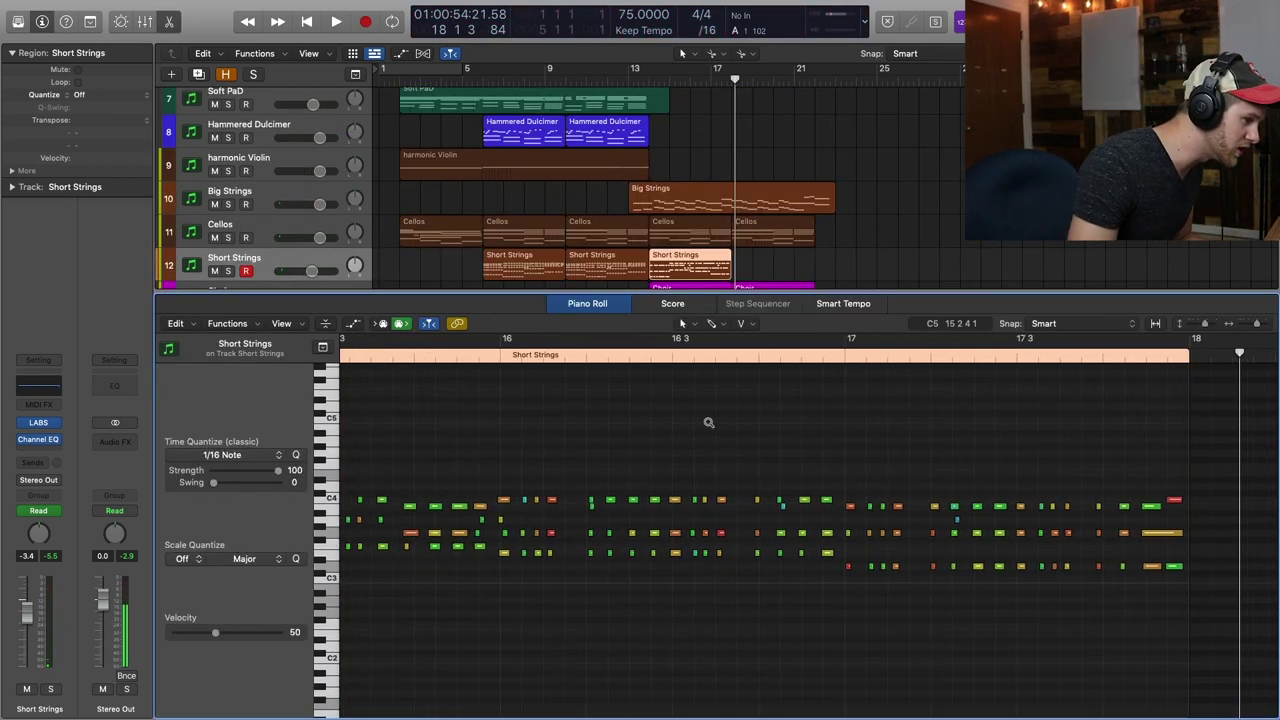
pyautogui.press('super+a')
pyautogui.press('q')
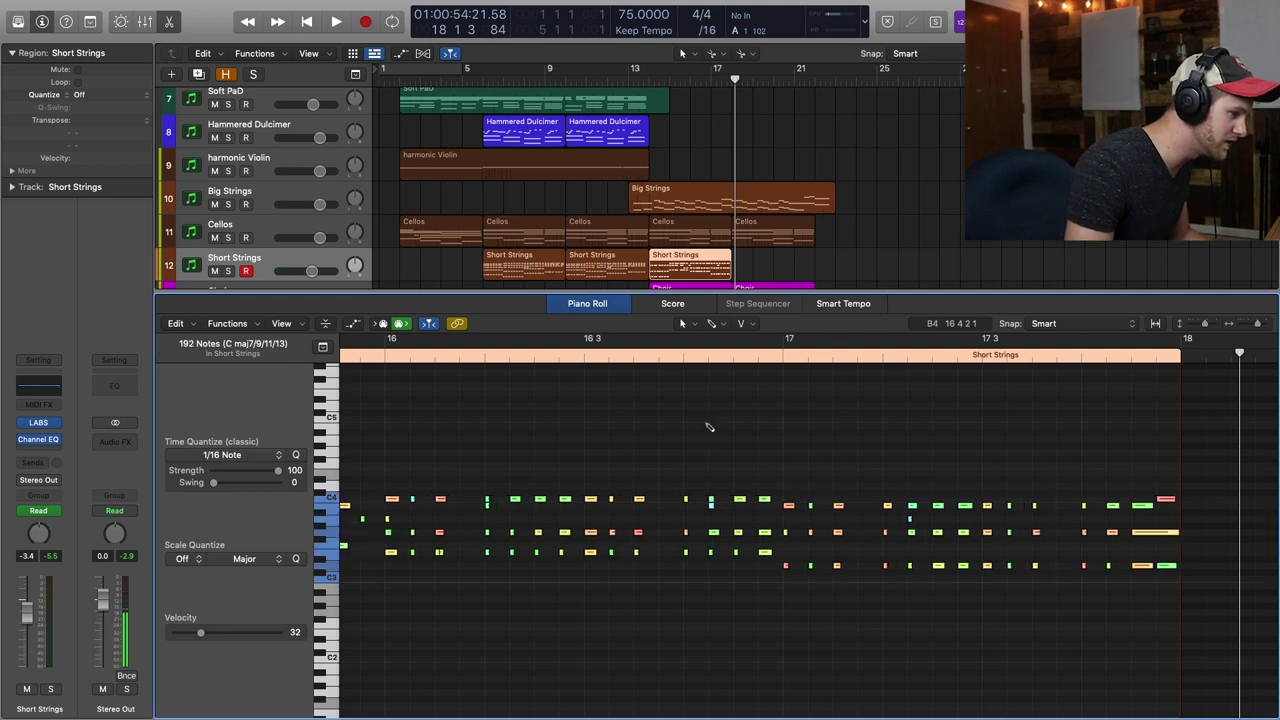
pyautogui.click(708, 428)
pyautogui.hscroll(-10, 707, 430)
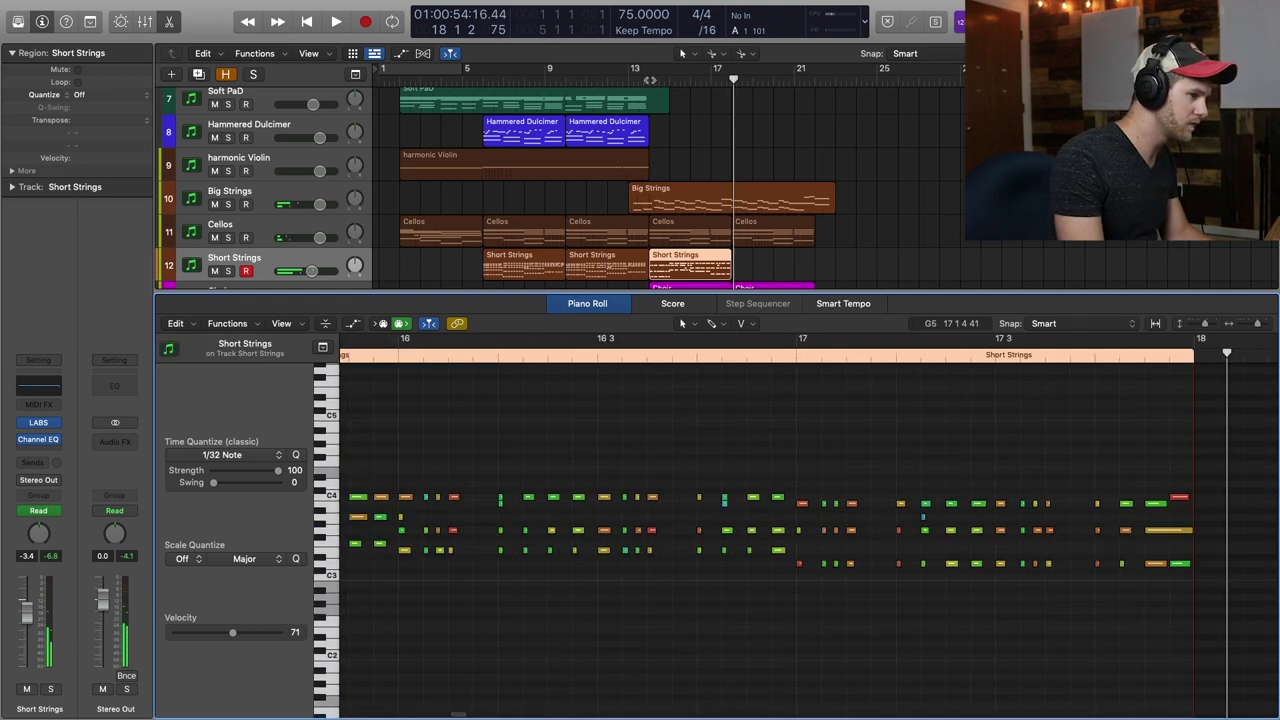
pyautogui.click(650, 80)
pyautogui.press('r')
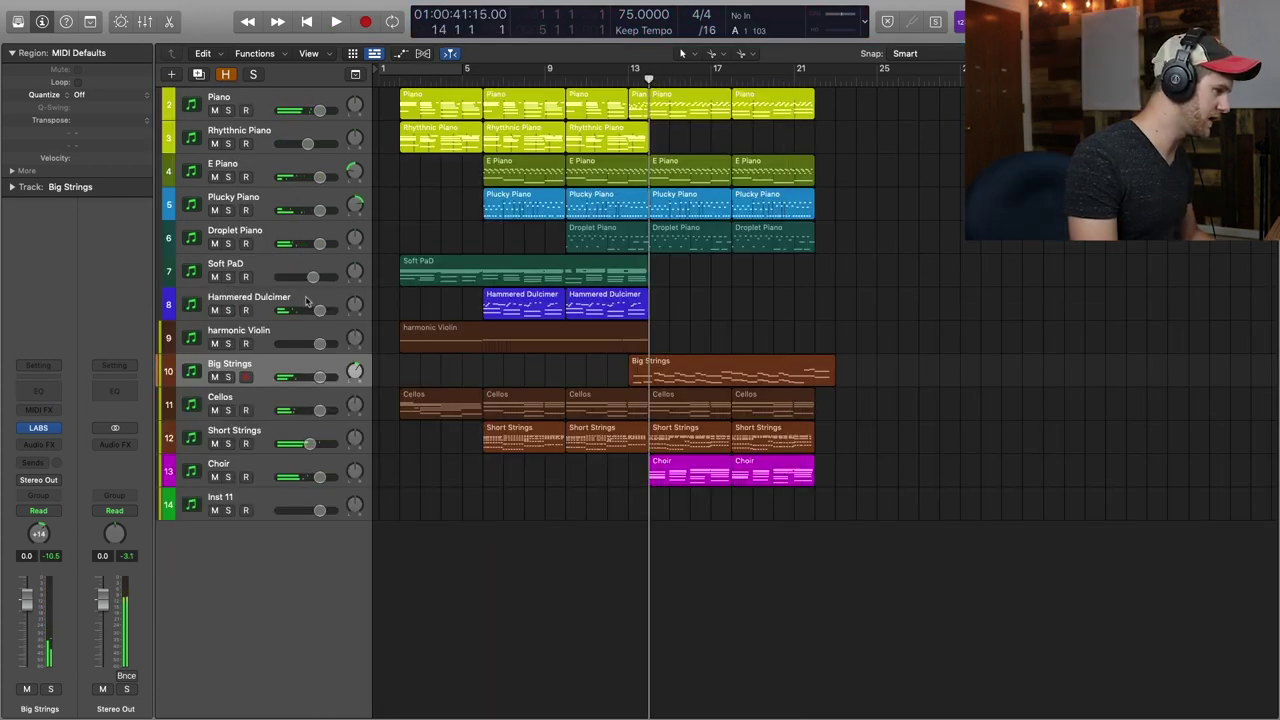
# Record a Hammered Dulcimer ending from bar 22 to bar 28 and open its region in the Piano Roll
pyautogui.click(882, 316)
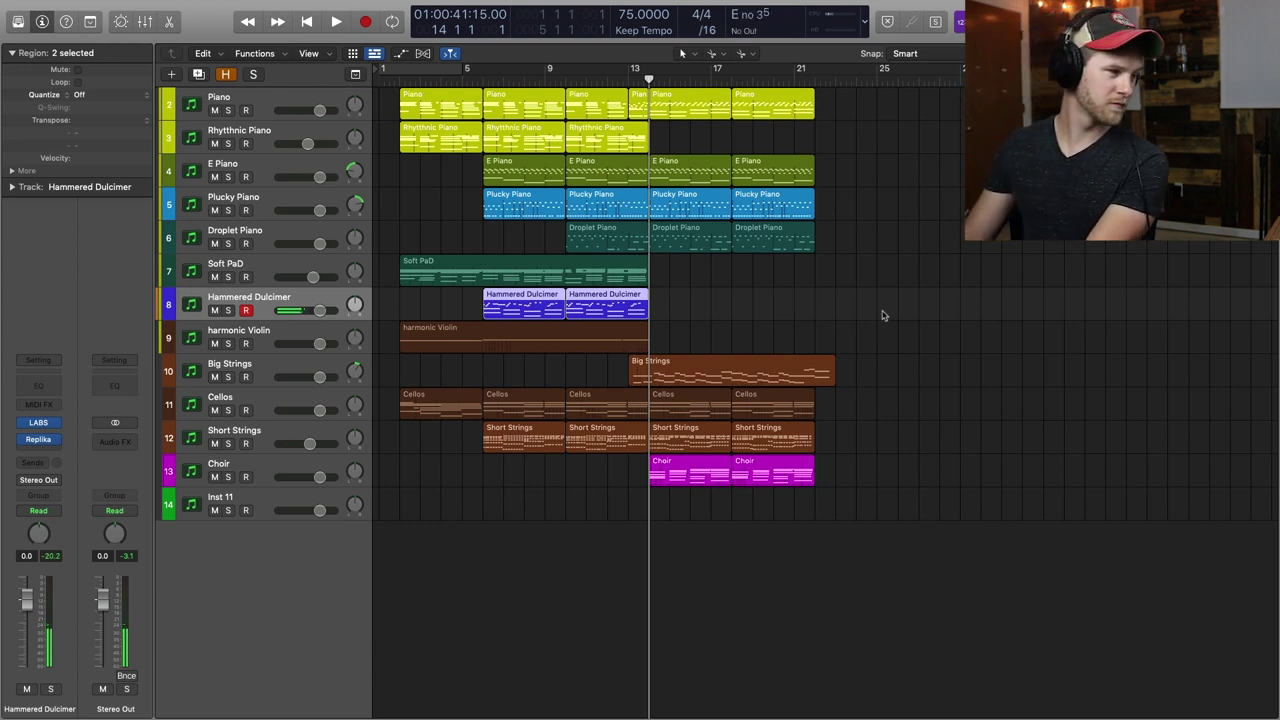
pyautogui.click(816, 80)
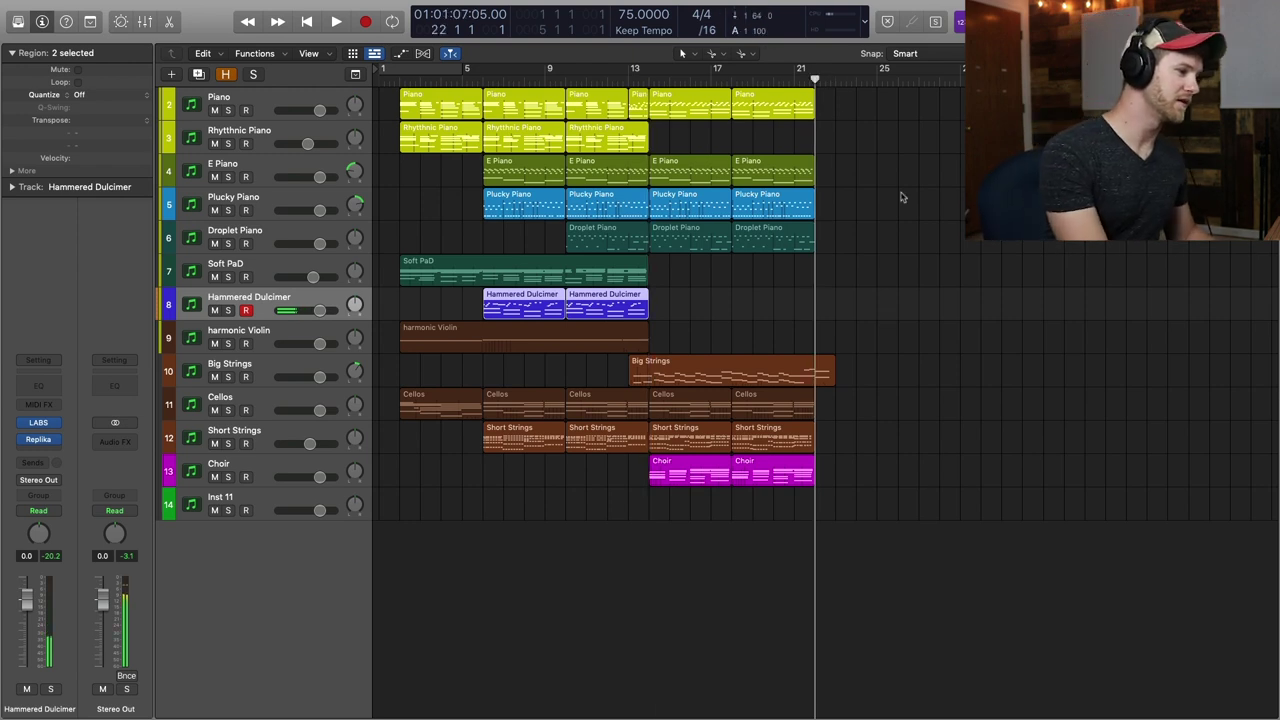
pyautogui.press('r')
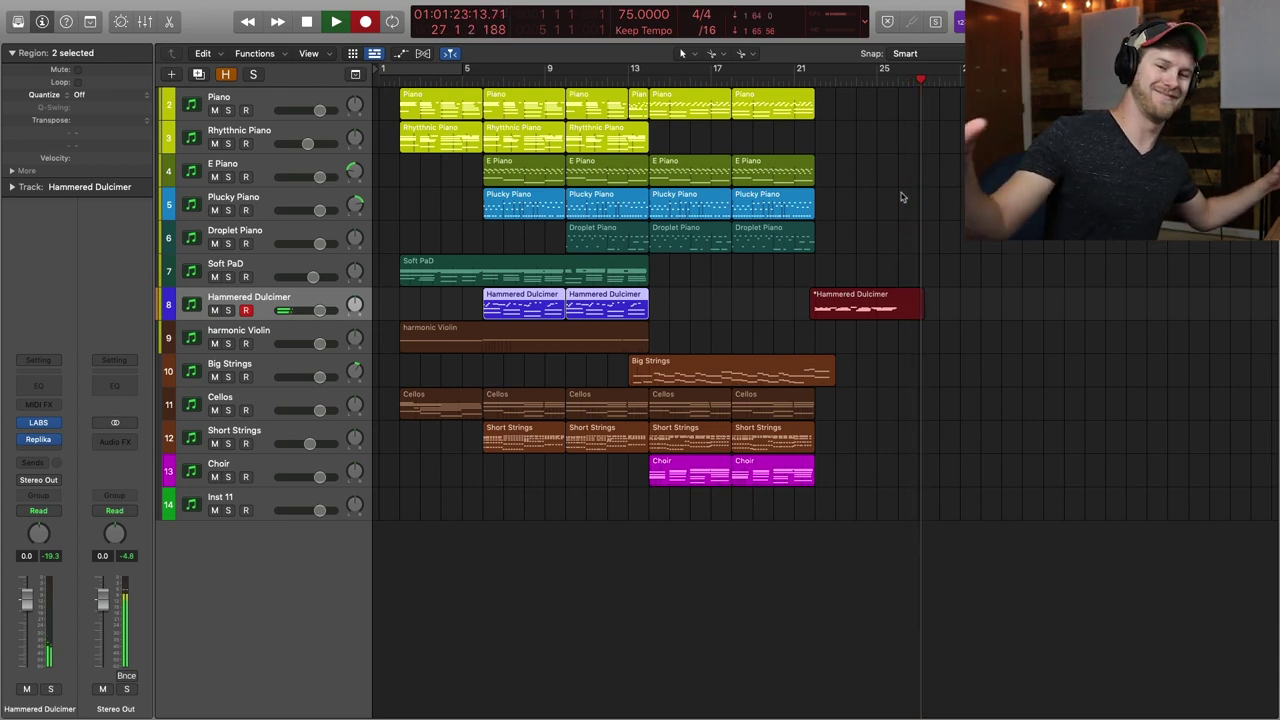
pyautogui.press('space')
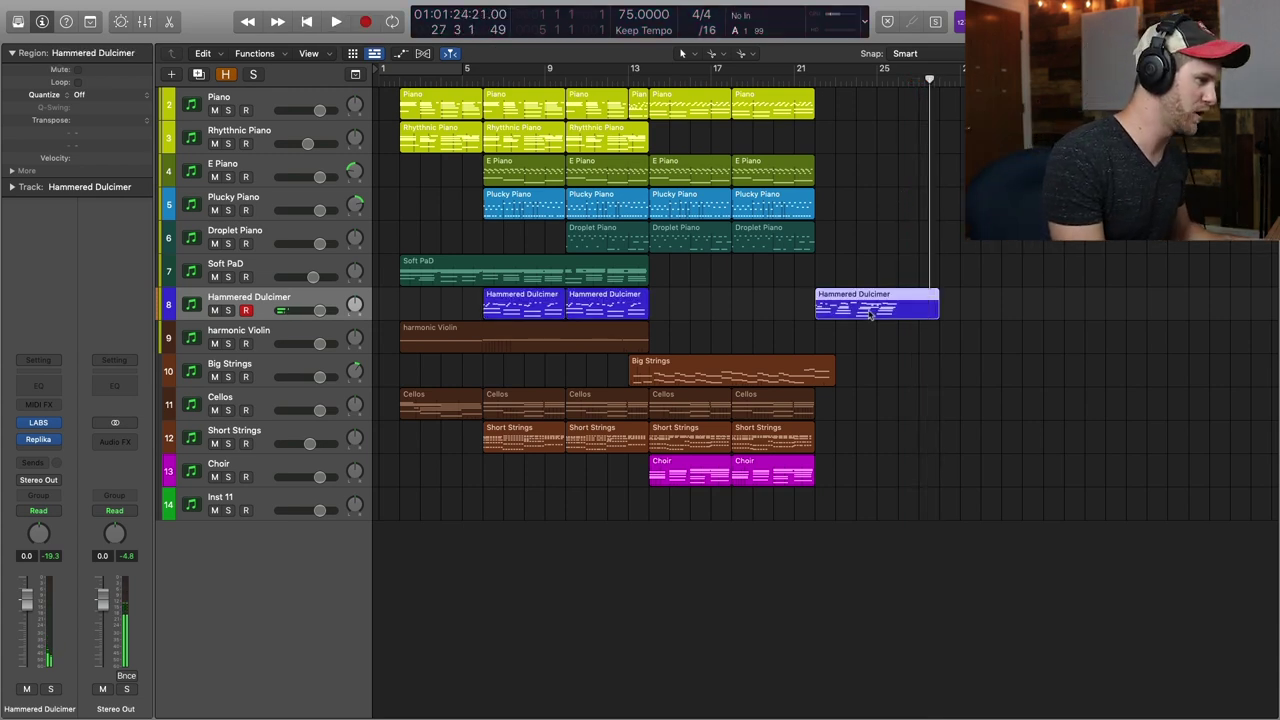
pyautogui.doubleClick(872, 313)
# Duplicate the Piano track without its regions, name the new track Replika Piano, and close the editor
pyautogui.scroll(2, 312, 150)
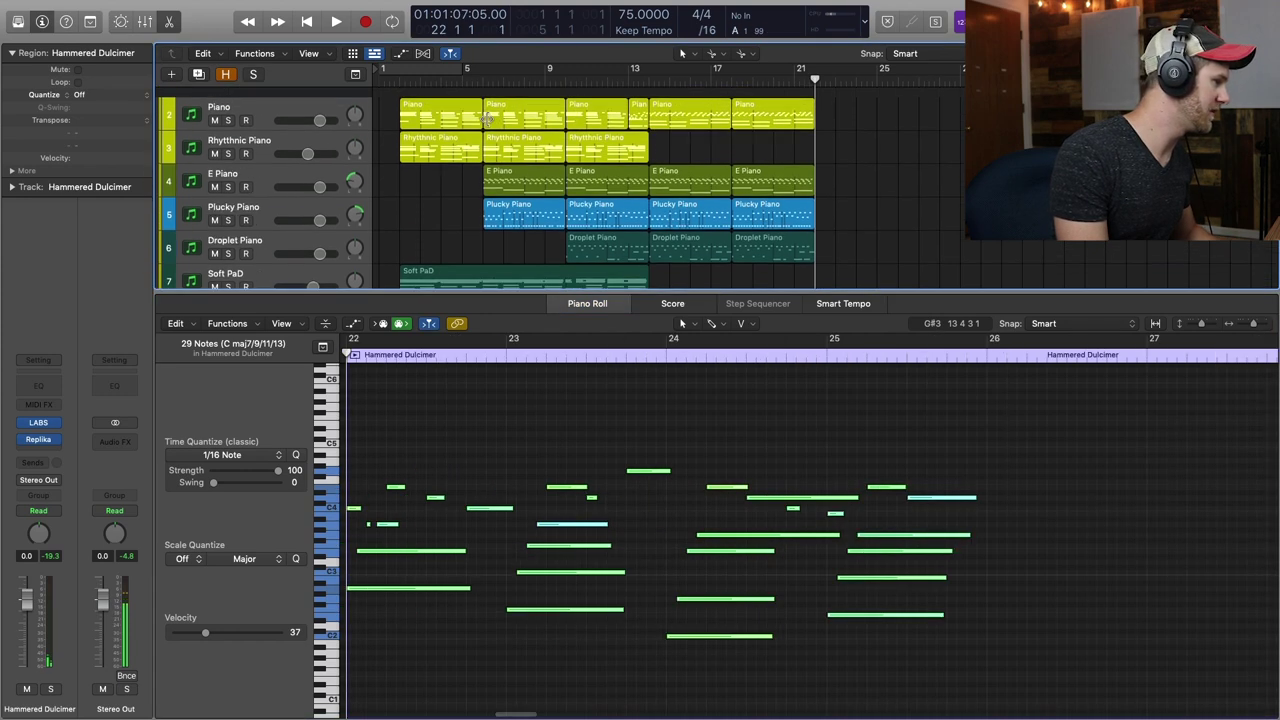
pyautogui.click(312, 96)
pyautogui.press('super+d')
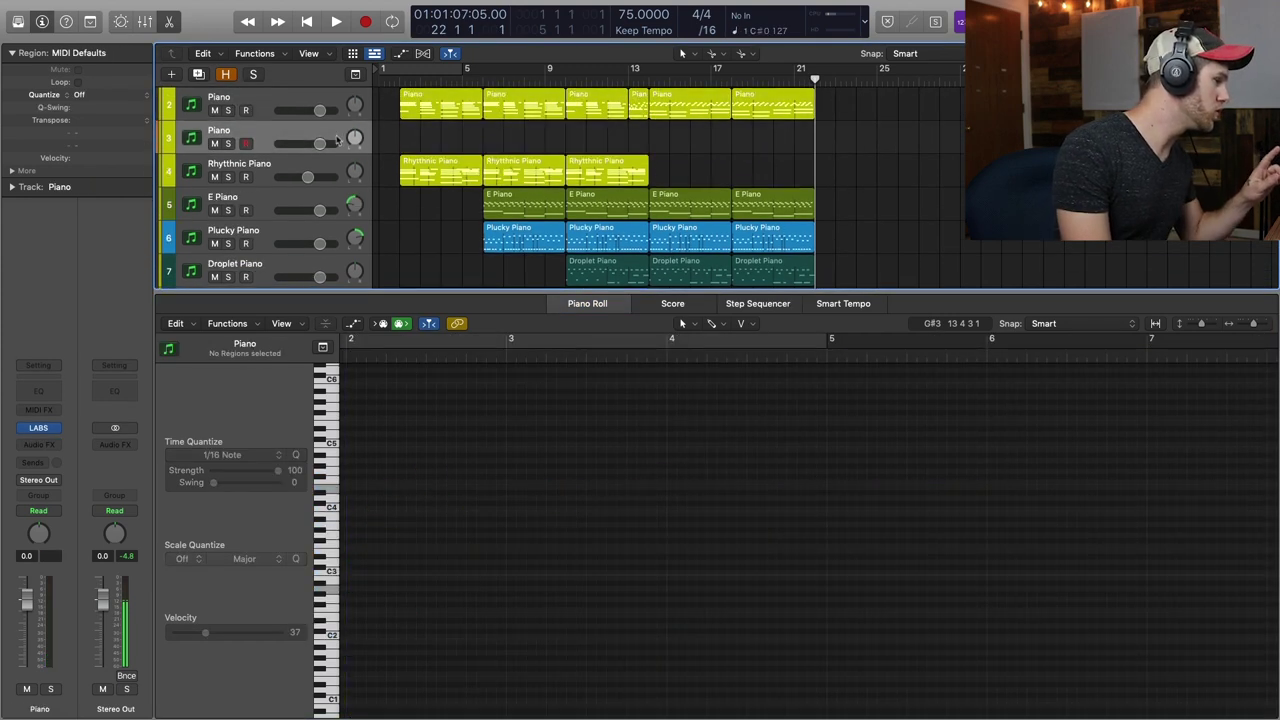
pyautogui.click(171, 21)
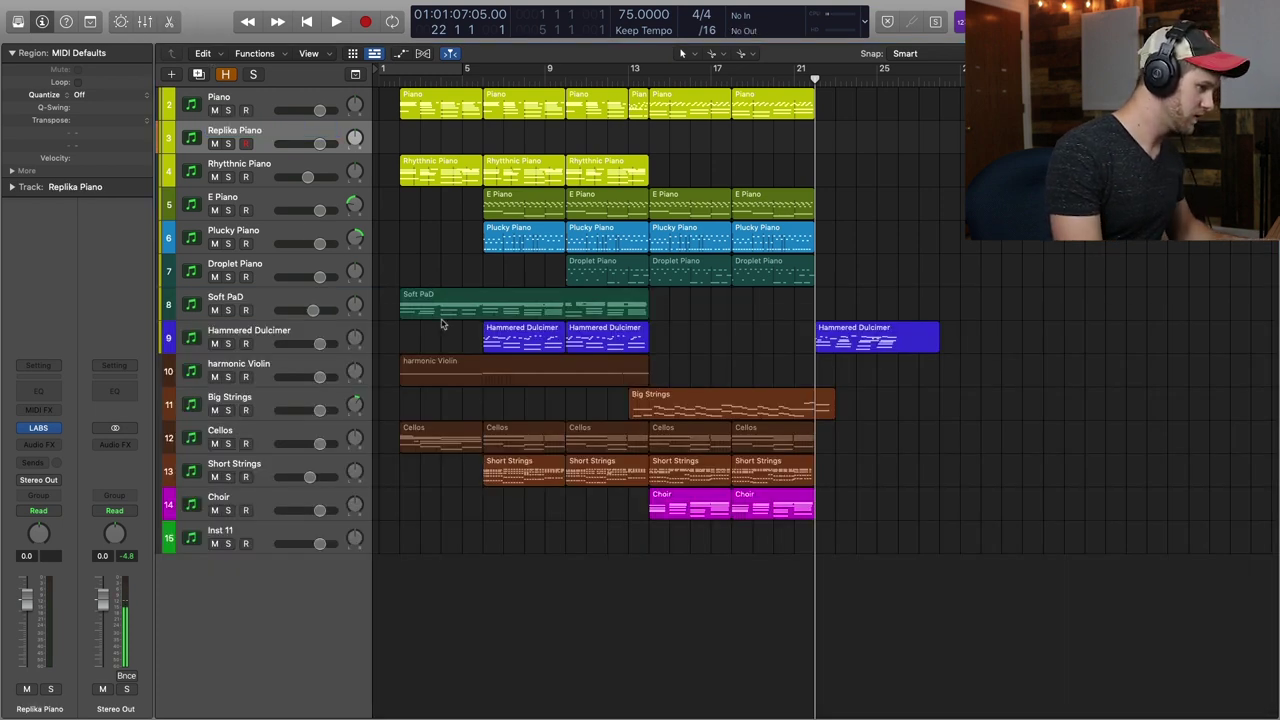
# Copy the Replika effect from the Hammered Dulcimer channel to the Replika Piano channel in the mixer
pyautogui.press('x')
pyautogui.press('c')
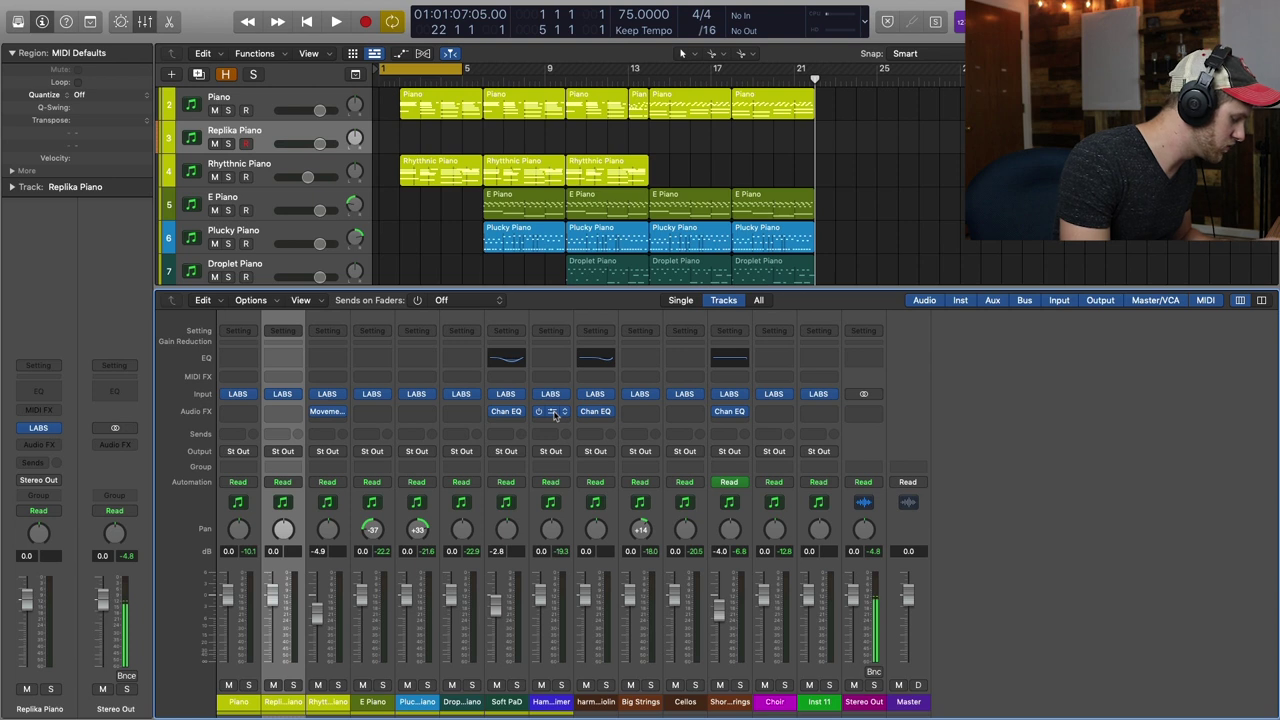
pyautogui.moveTo(298, 424); pyautogui.dragTo(302, 418)
pyautogui.press('x')
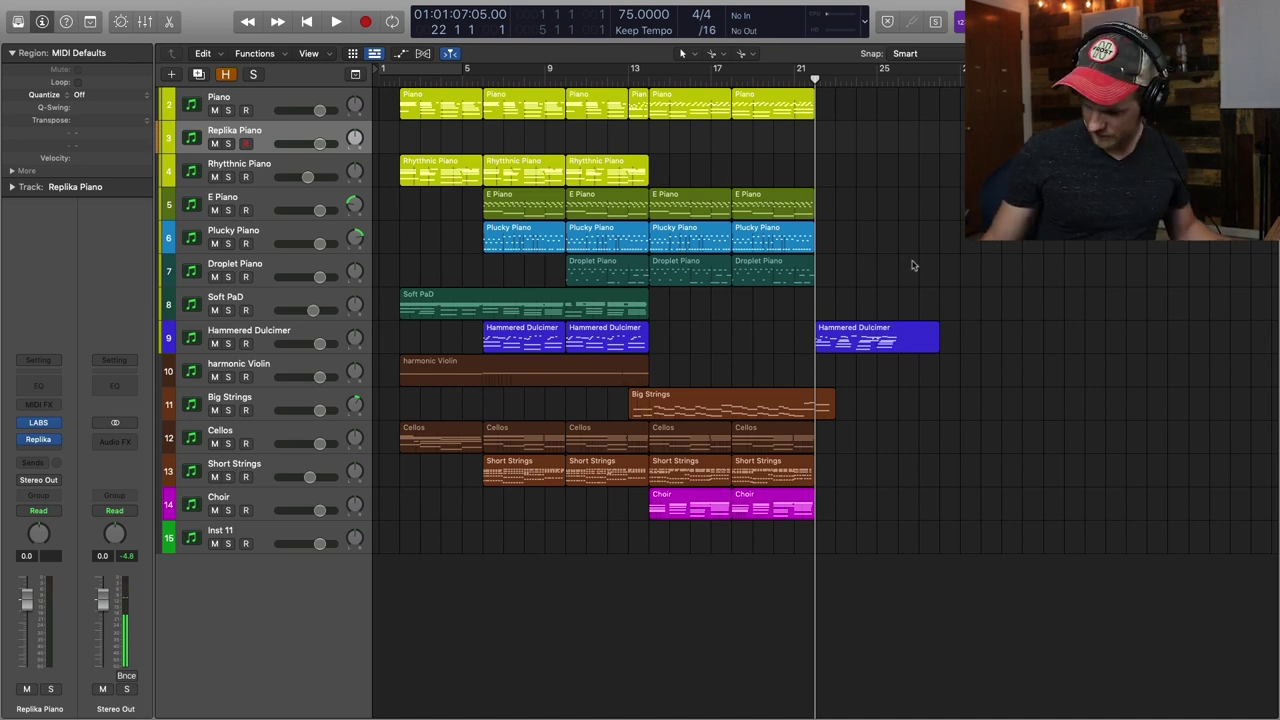
# Record a Replika Piano part from bar 21 to bar 28 and add Hammered Dulcimer regions from bar 14 to bar 22
pyautogui.press('space')
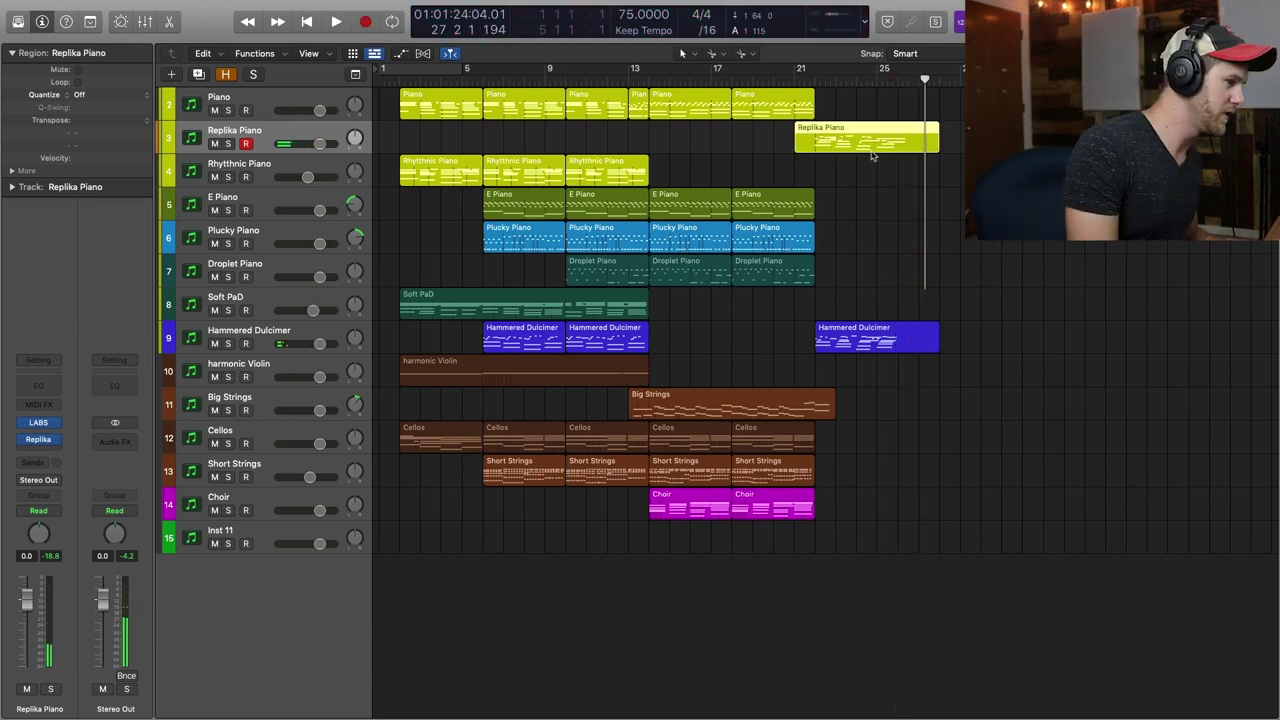
pyautogui.doubleClick(872, 149)
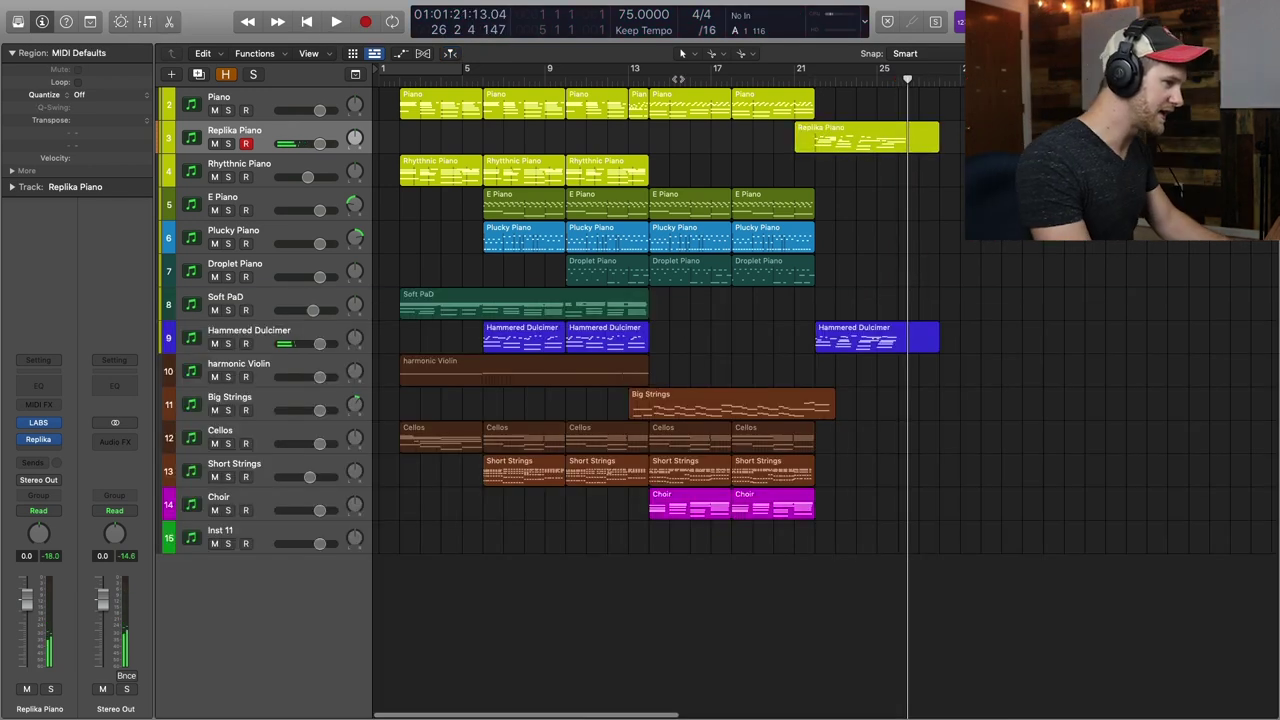
pyautogui.click(654, 81)
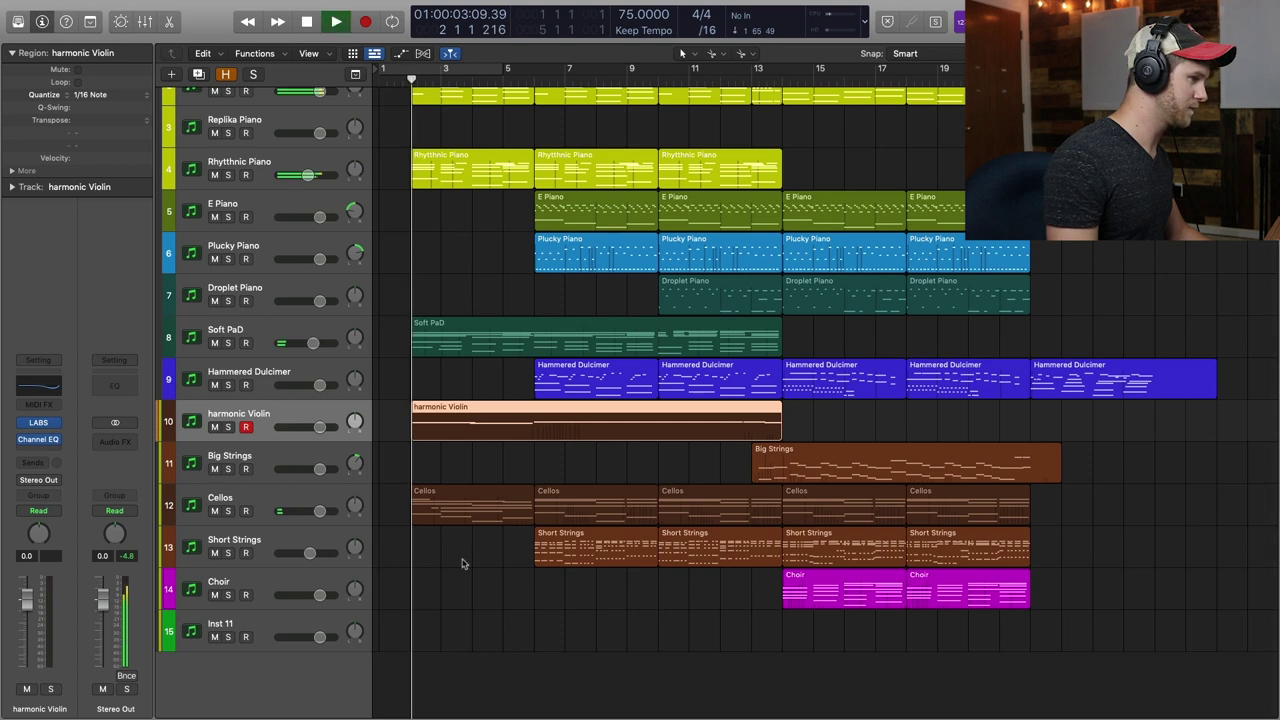
# Play the arrangement from bar 2 and slightly lower the Short Strings track's volume during playback
pyautogui.scroll(1, 462, 562)
pyautogui.scroll(-1, 462, 564)
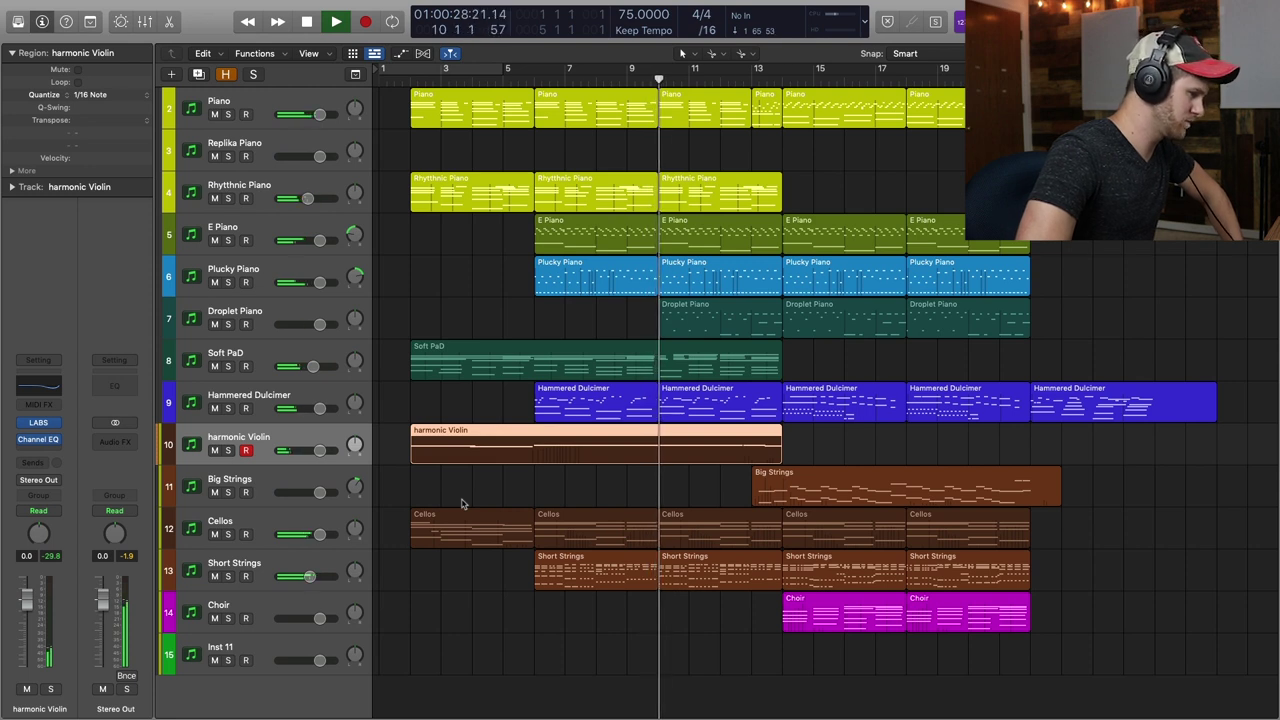
pyautogui.moveTo(310, 577); pyautogui.dragTo(309, 577)
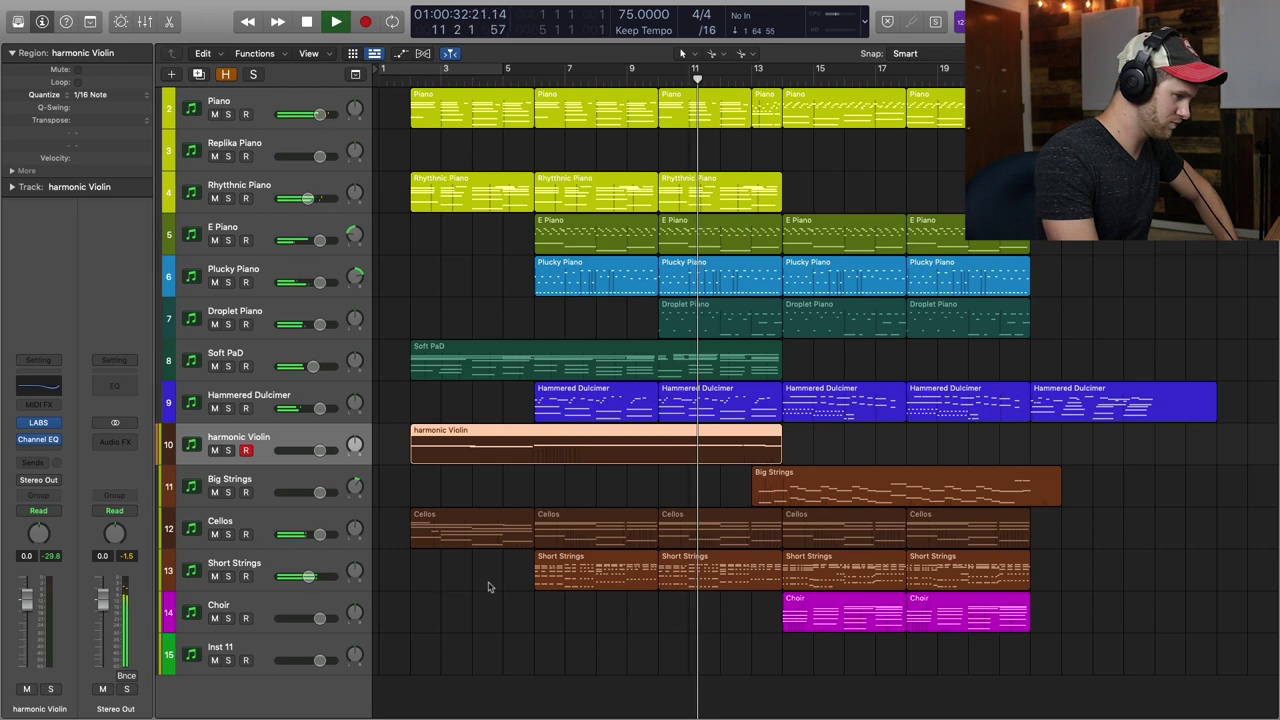
pyautogui.click(580, 617)
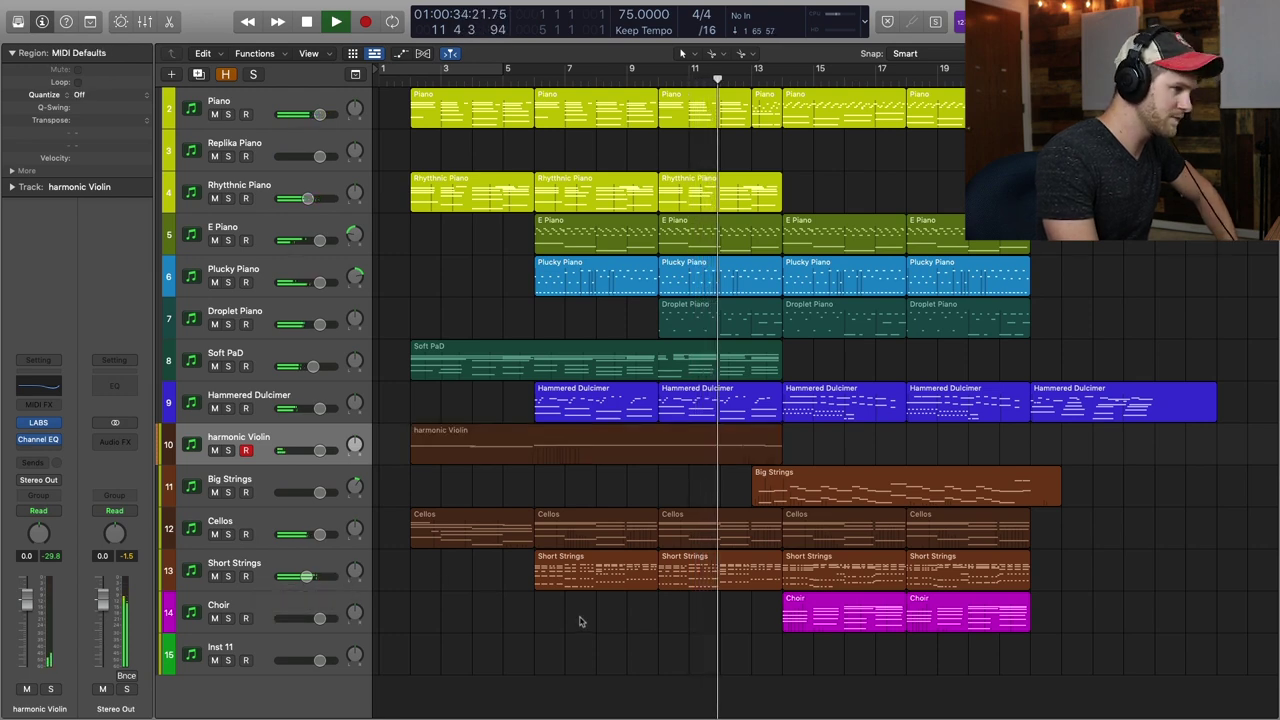
# Listen to the rest of the arrangement toward the ending at bar 22, checking how the layers balance
pyautogui.hscroll(2, 578, 621)
pyautogui.scroll(1, 578, 621)
pyautogui.scroll(-1, 590, 620)
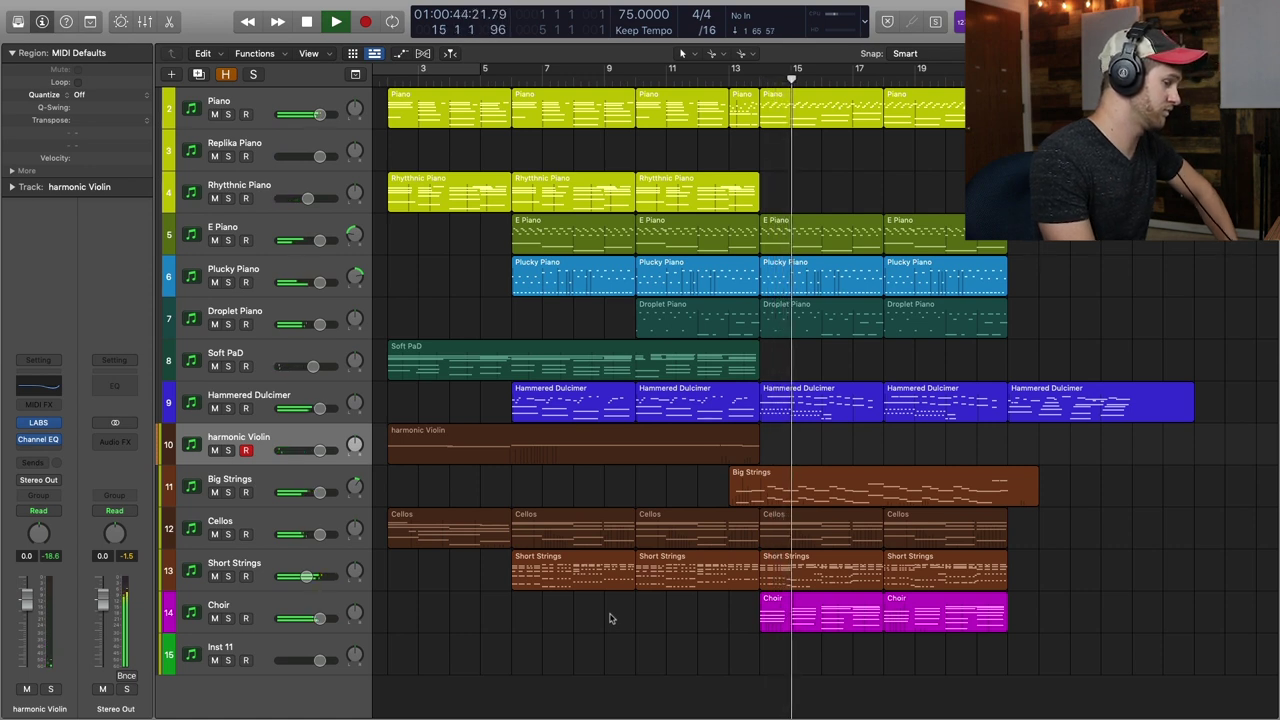
pyautogui.hscroll(5, 612, 618)
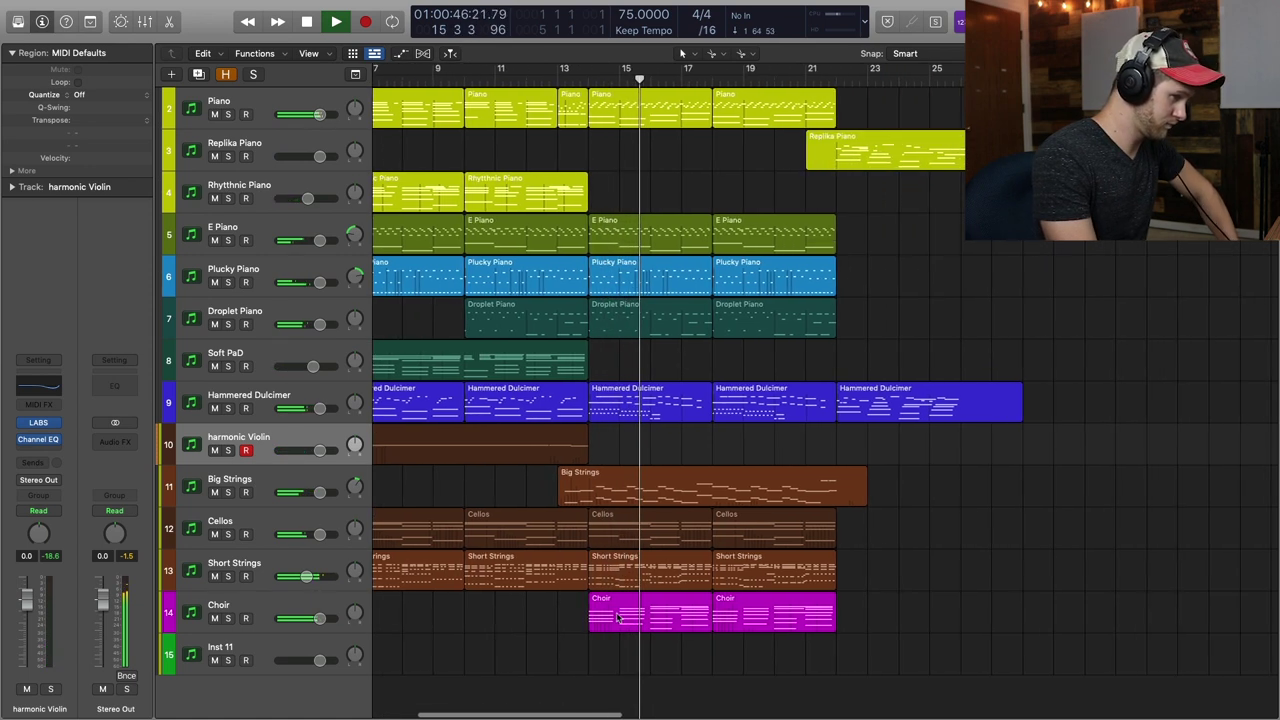
pyautogui.hscroll(-4, 818, 580)
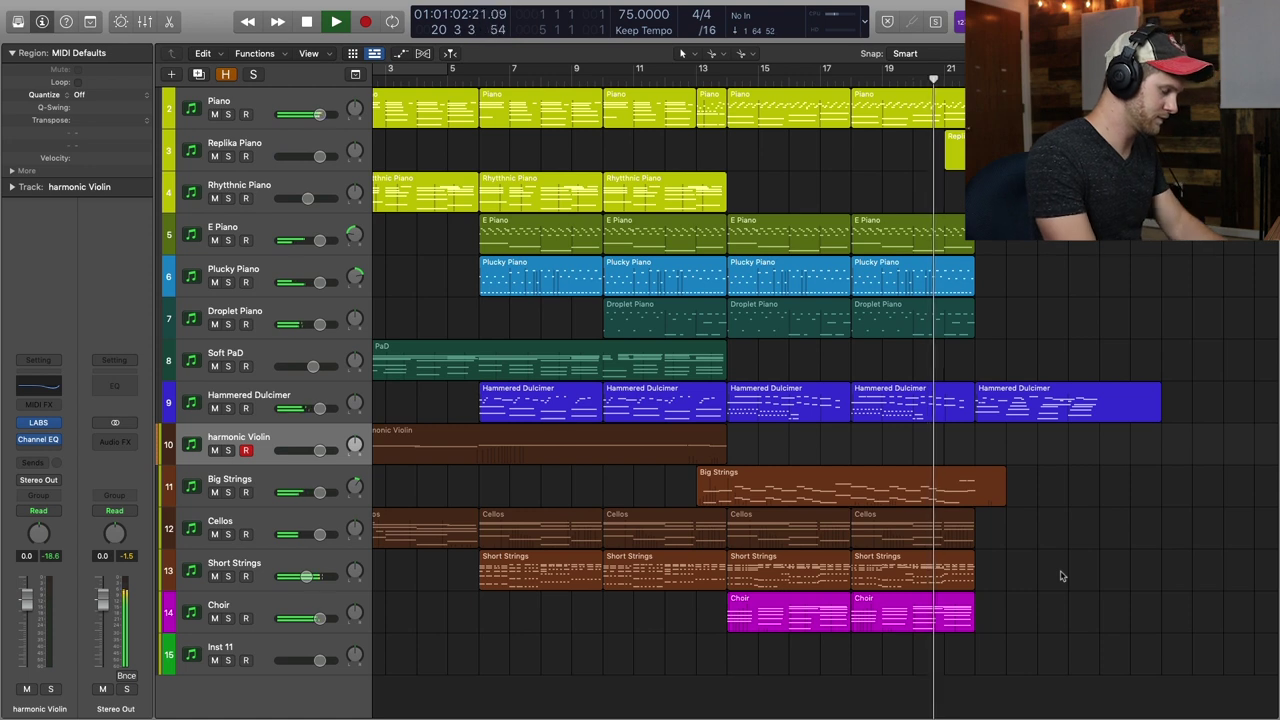
pyautogui.hscroll(2, 1062, 576)
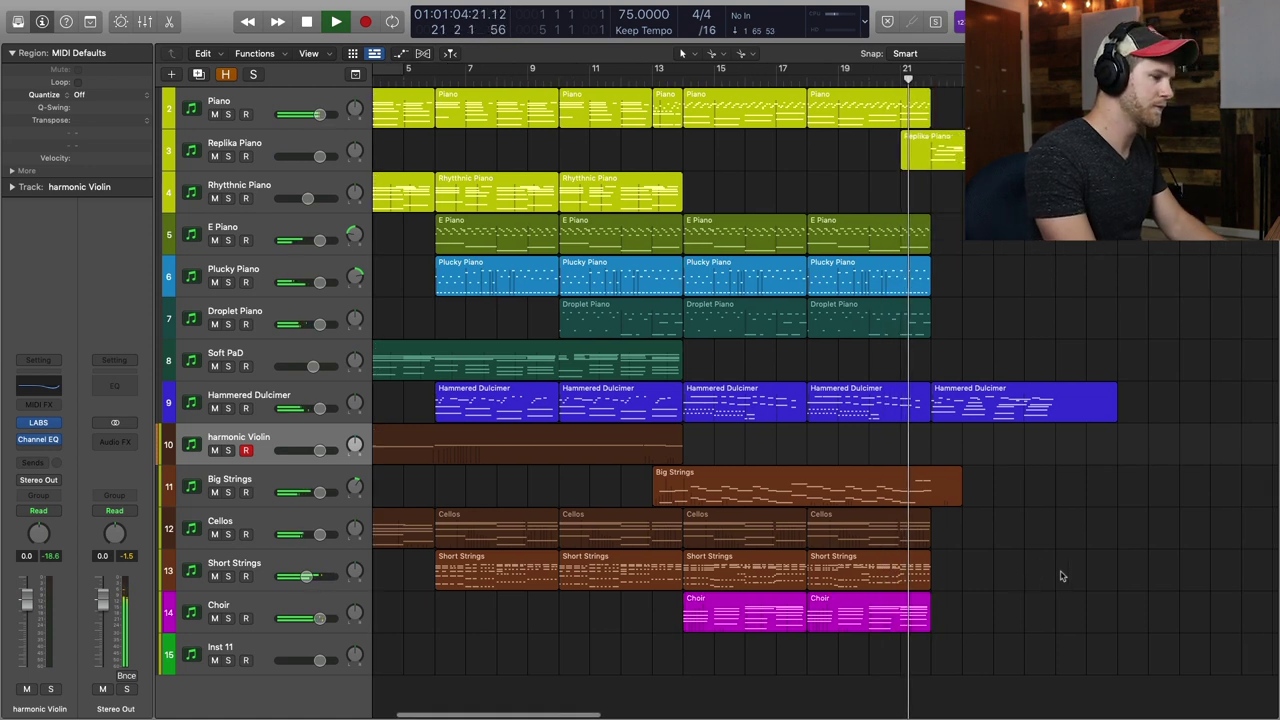